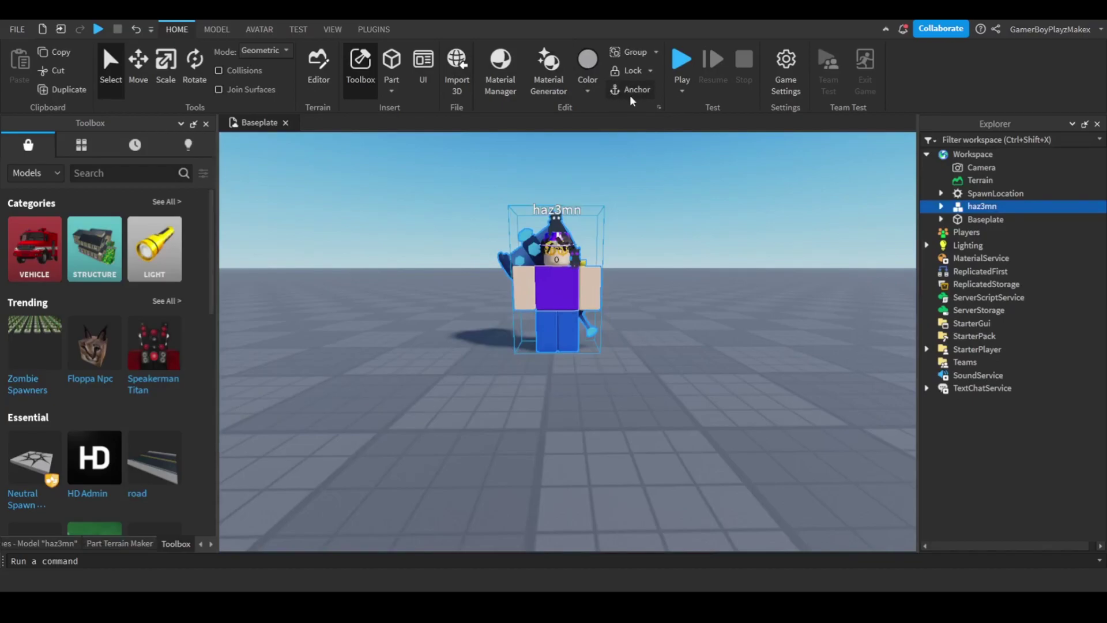
- Open the Load Character plugin to examine its character name and R6/R15 spawn options, and close it
left_click(684, 240)
left_click(374, 28)
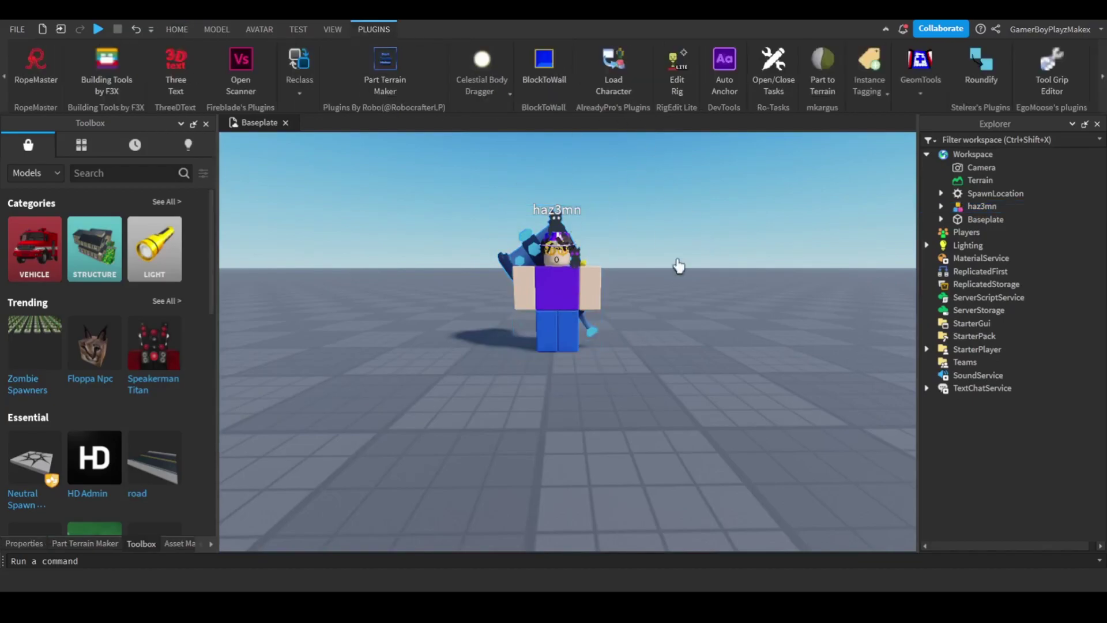
left_click(613, 69)
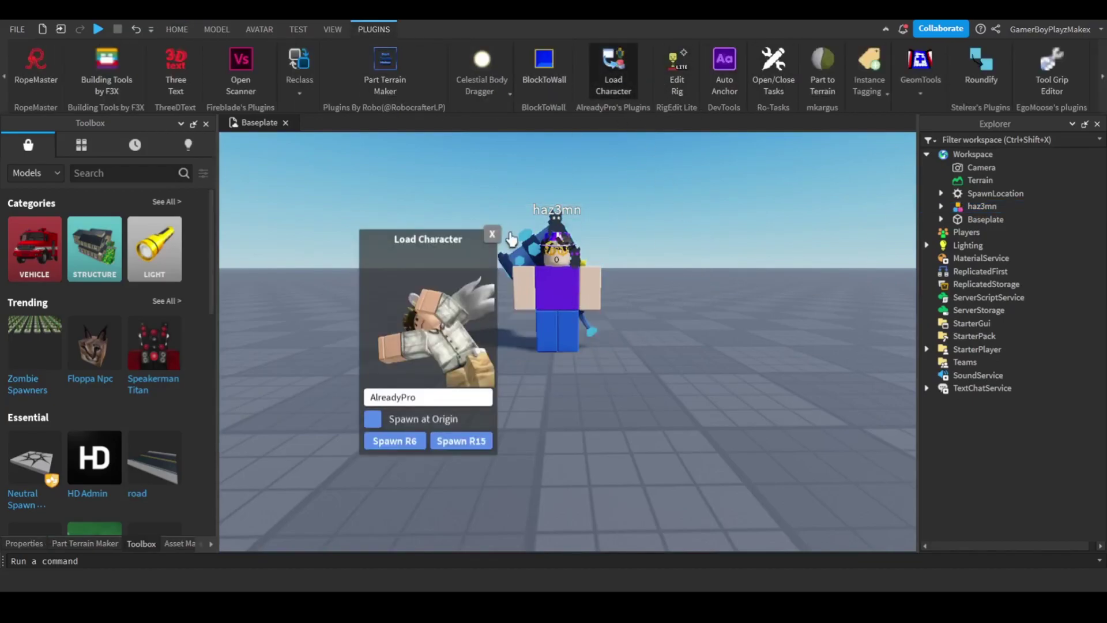
left_click(519, 283)
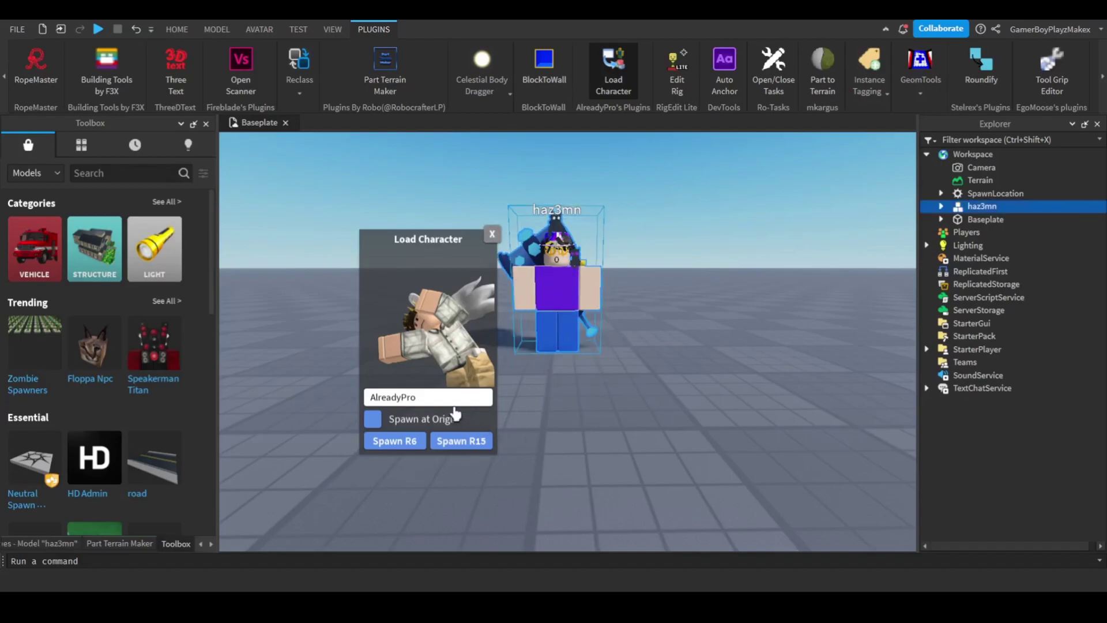
left_click(491, 233)
- Load the avatar rig into Animation Editor Classic and have its root part anchored
scroll(999, 75, "up", 1)
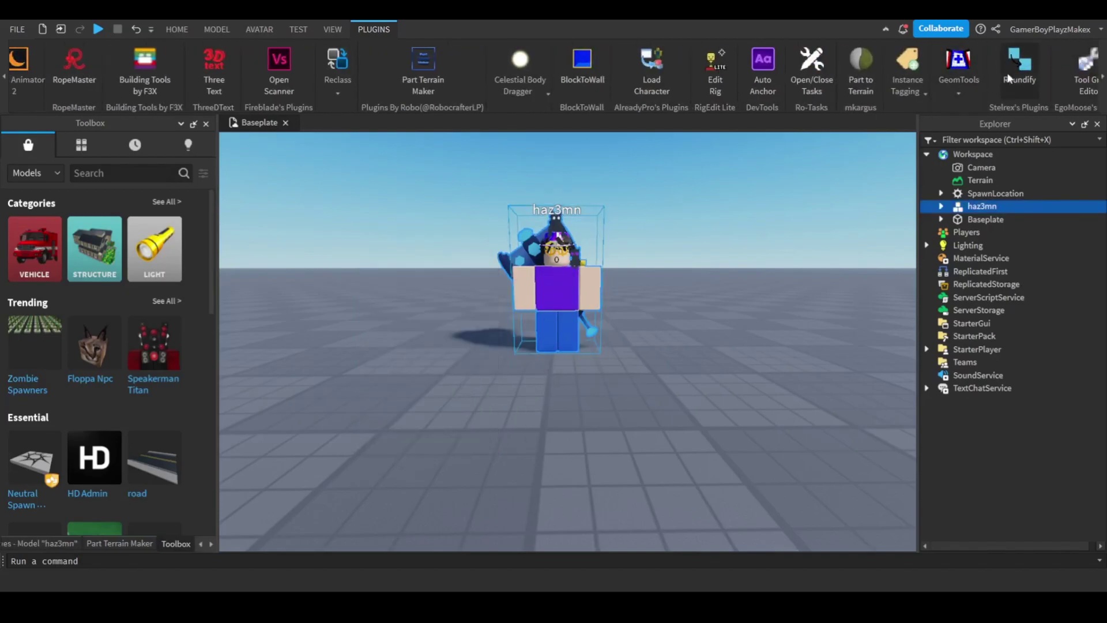
scroll(1015, 69, "down", 5)
scroll(44, 74, "up", 6)
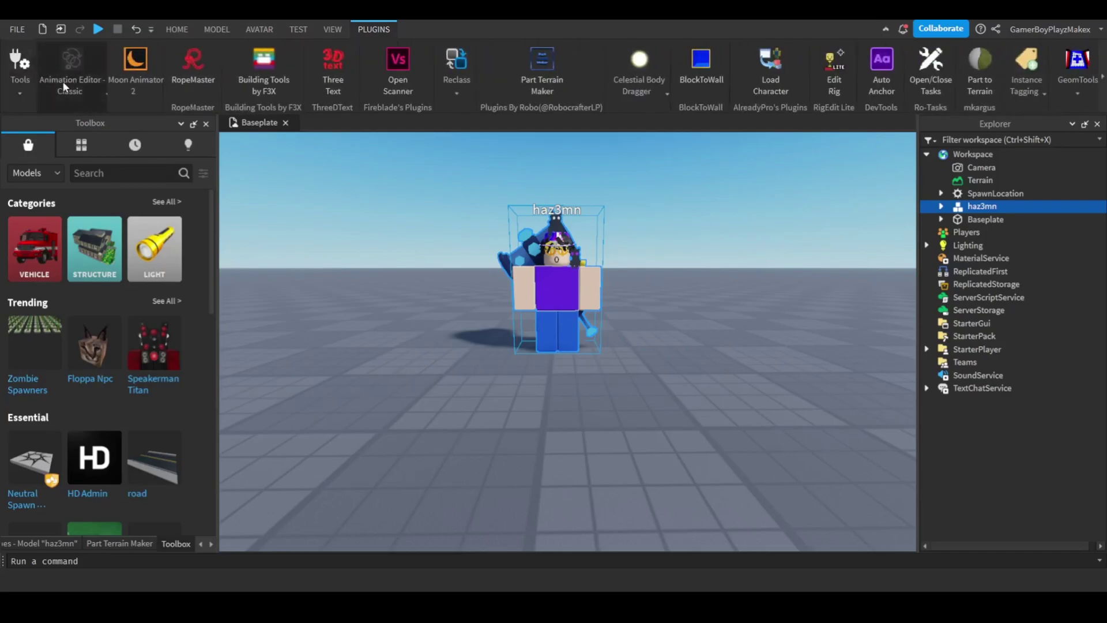
left_click(54, 91)
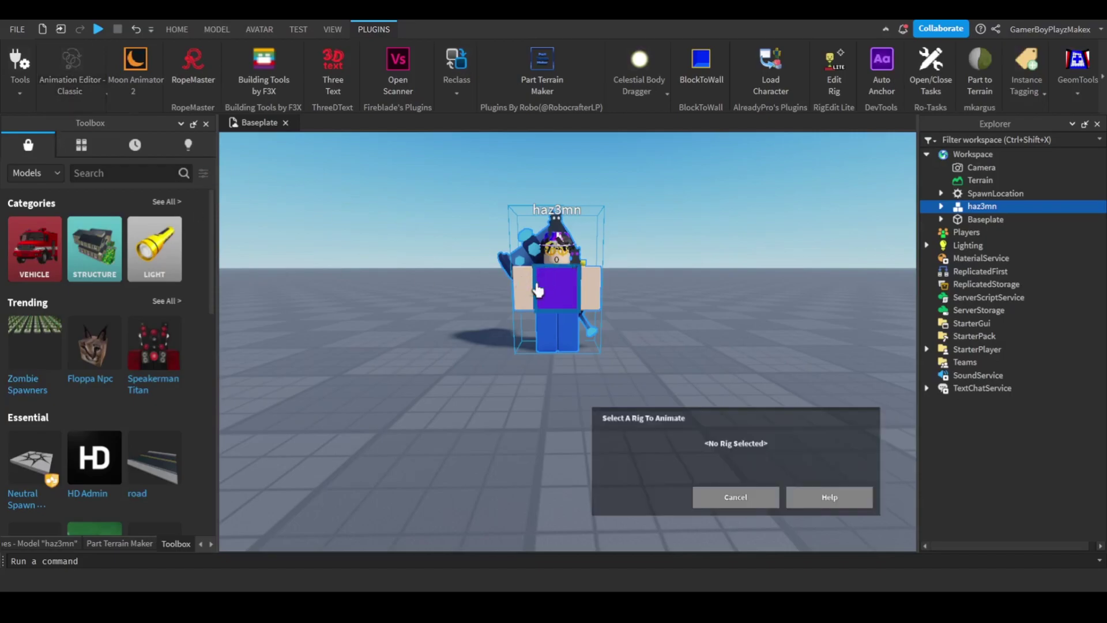
left_click(557, 288)
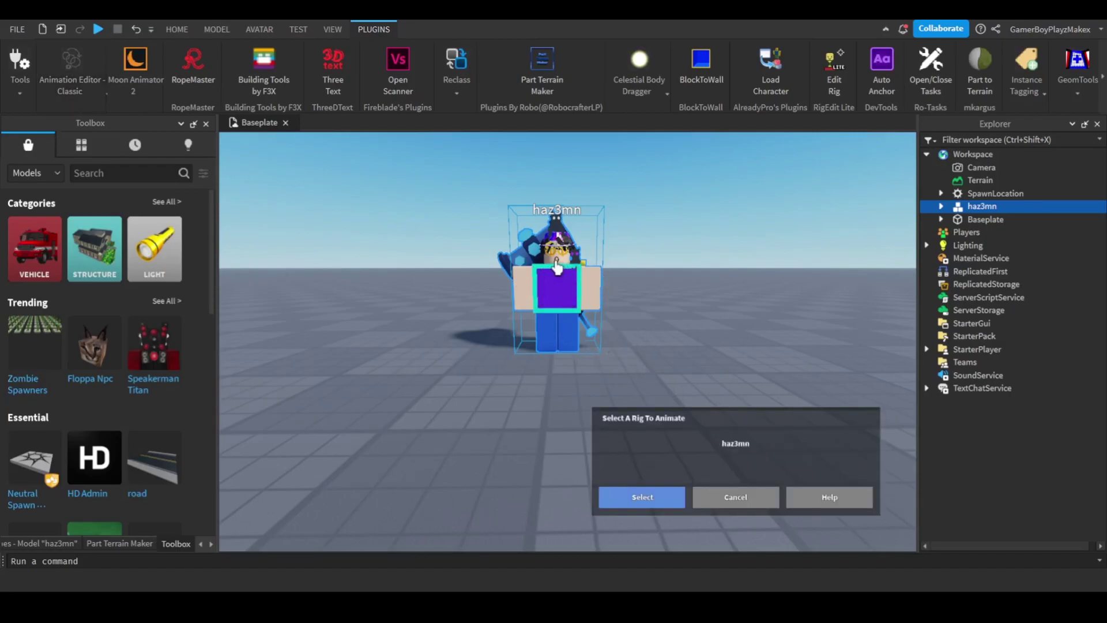
left_click(662, 495)
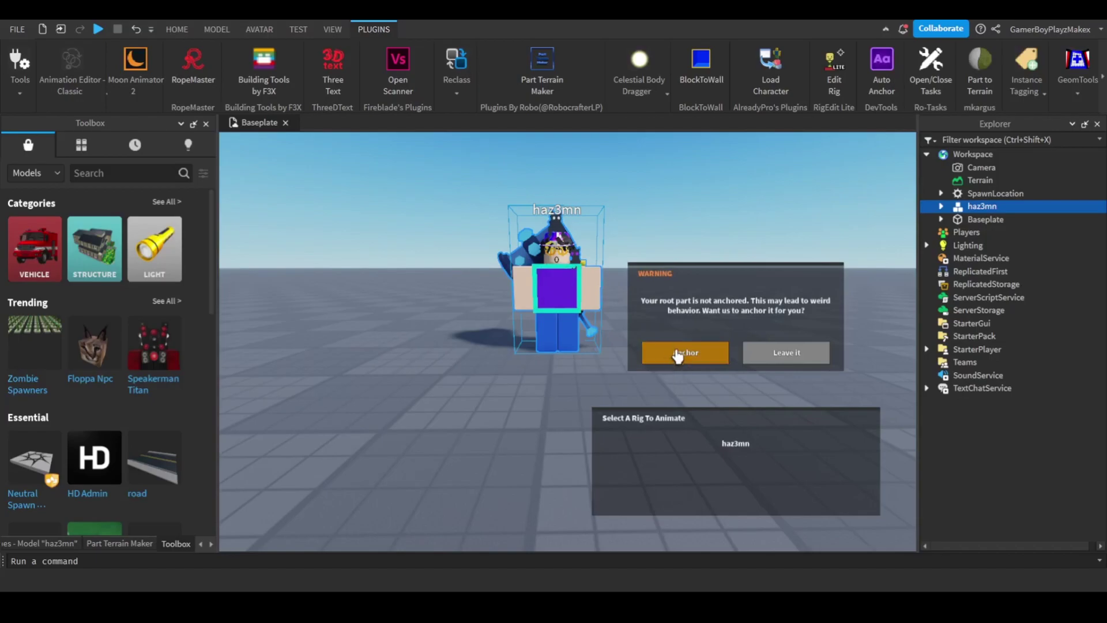
left_click(720, 353)
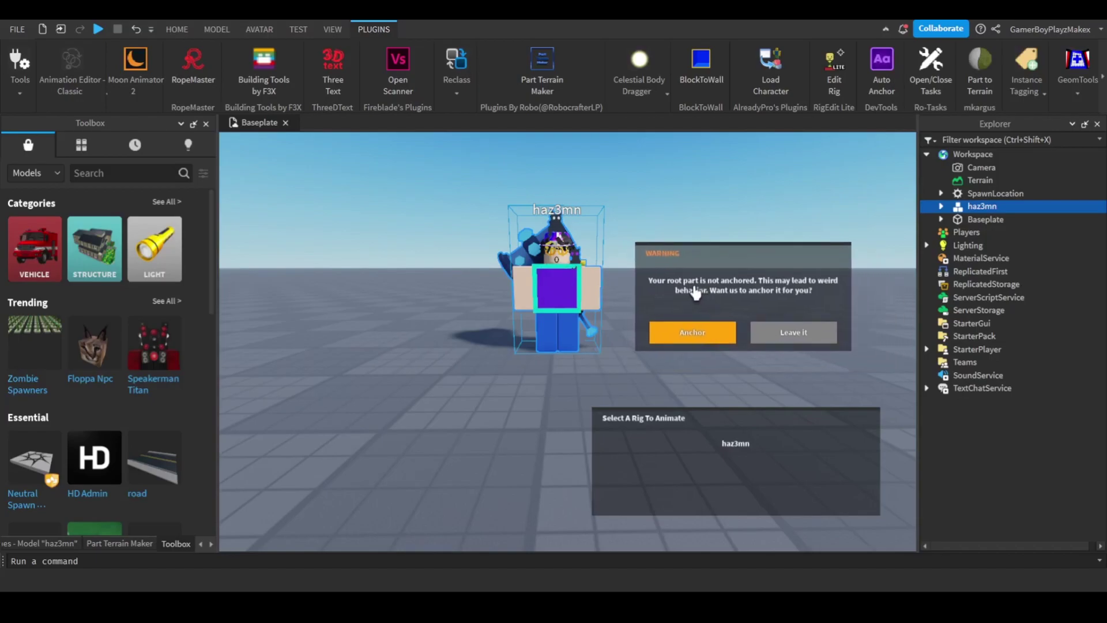
left_click(690, 330)
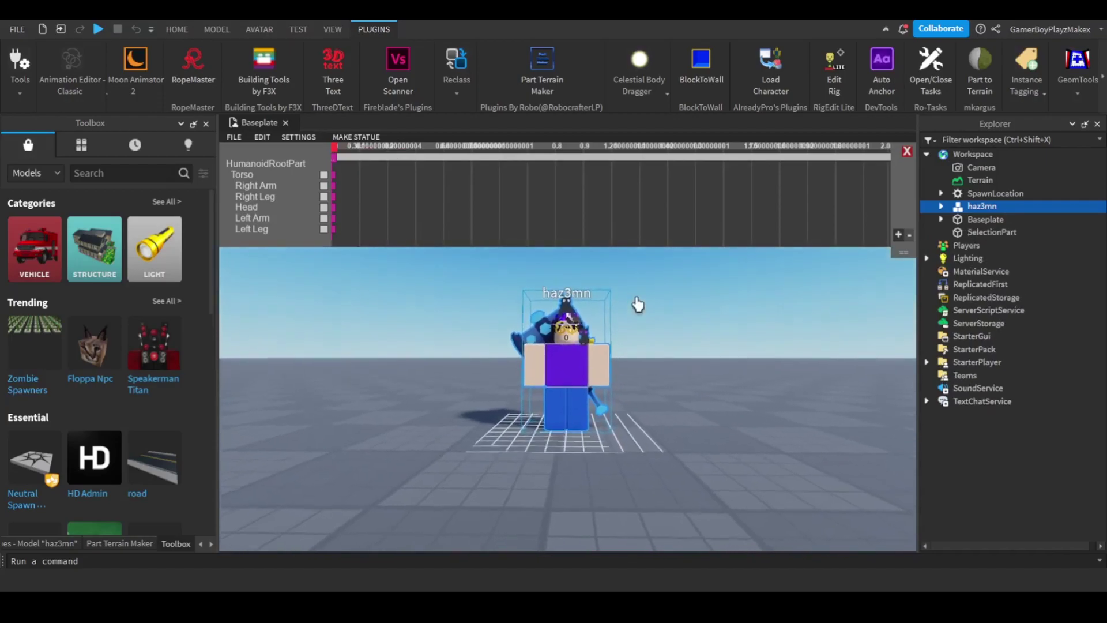
- Select the rig's left arm and try switching its handles between Rotate and Move modes
scroll(628, 297, "up", 3)
scroll(627, 295, "down", 5)
key("f")
left_click(619, 322)
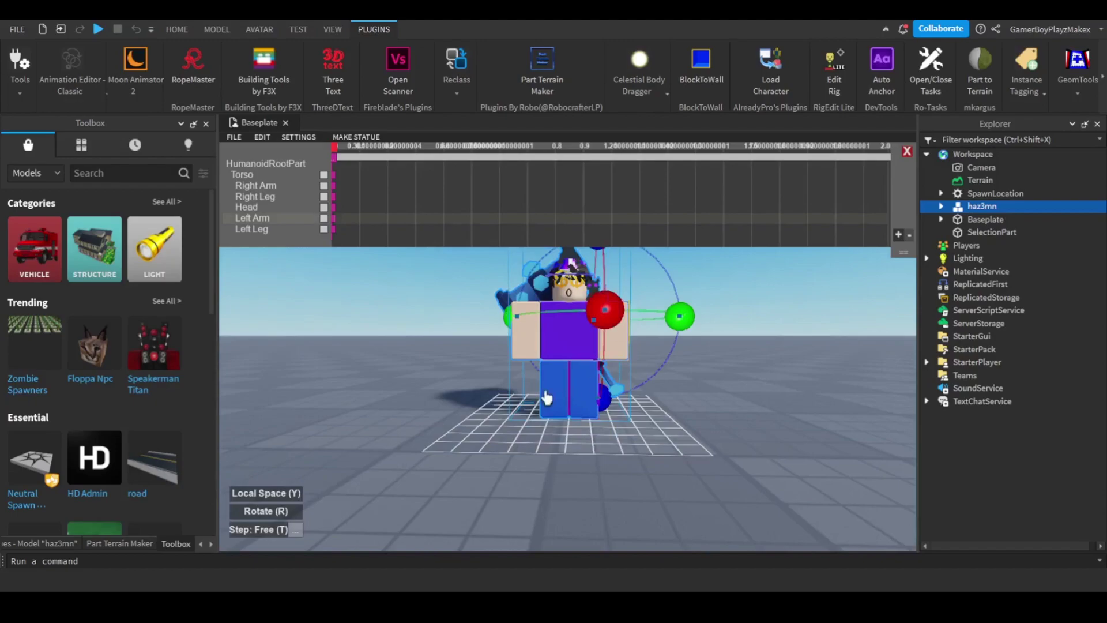
left_click(273, 511)
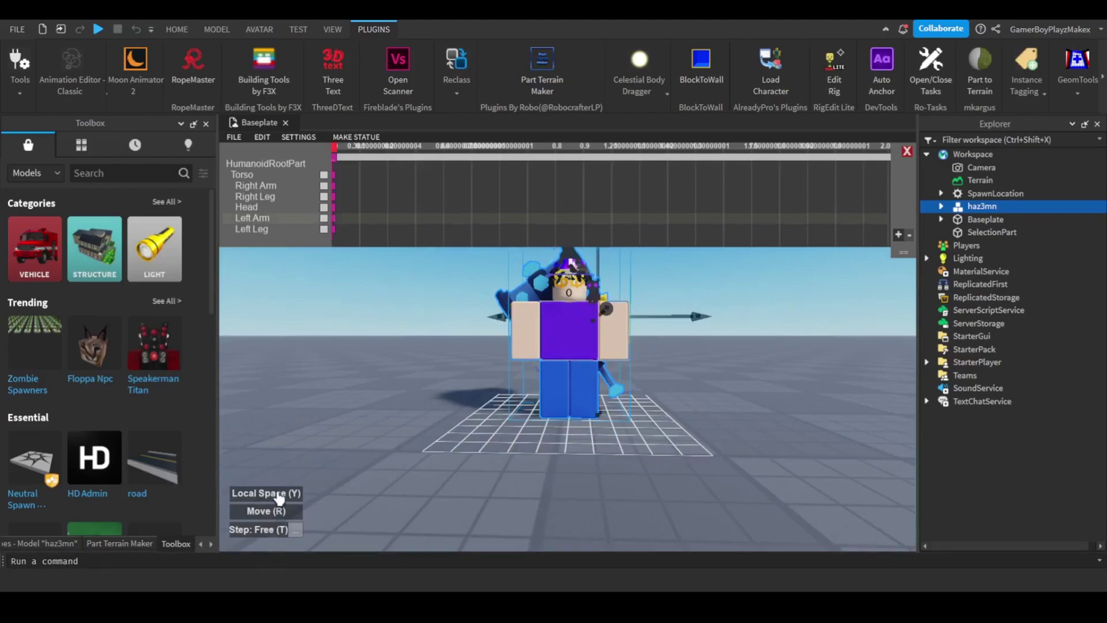
key("r")
key("r")
key("r")
key("r")
key("r")
right_click_drag(489, 506, 576, 473)
key("r")
key("r")
- Try the left arm's rotation handles and close the animation editor
scroll(678, 463, "up", 5)
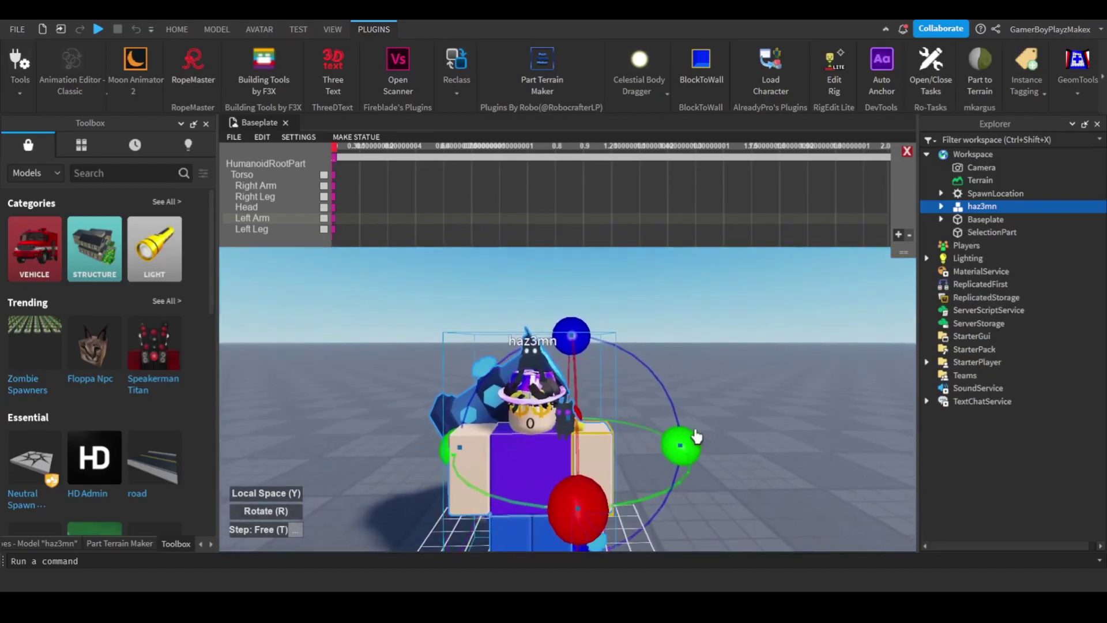
right_click_drag(678, 463, 702, 475)
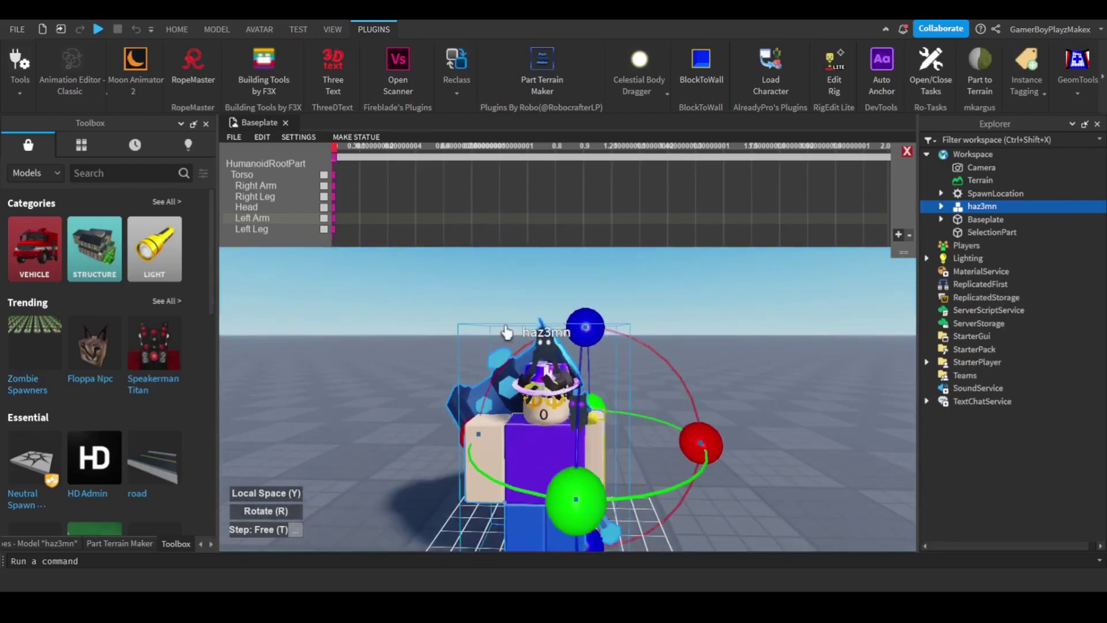
right_click_drag(690, 408, 699, 484)
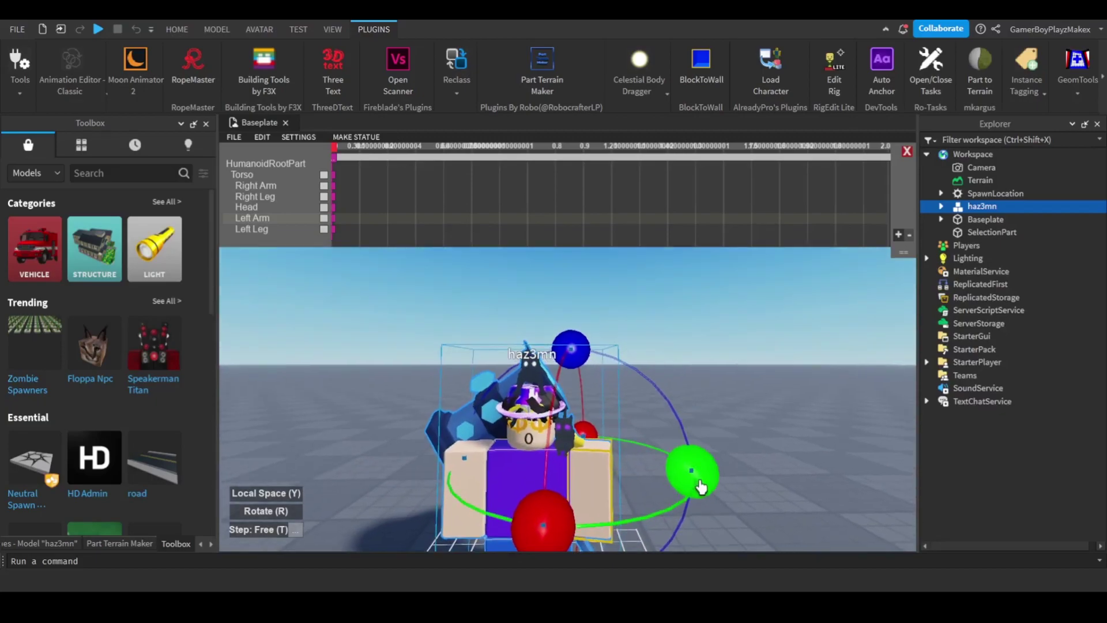
left_click_drag(549, 523, 570, 508)
left_click(810, 388)
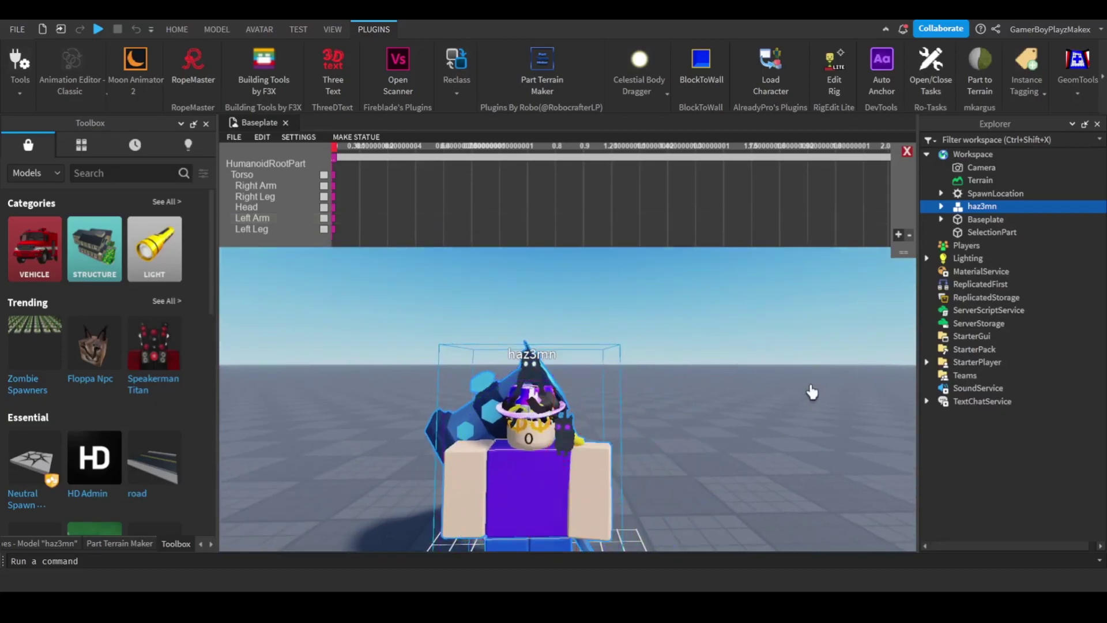
left_click(904, 153)
- Load the avatar rig into the animation editor again and select its torso
left_click(548, 361)
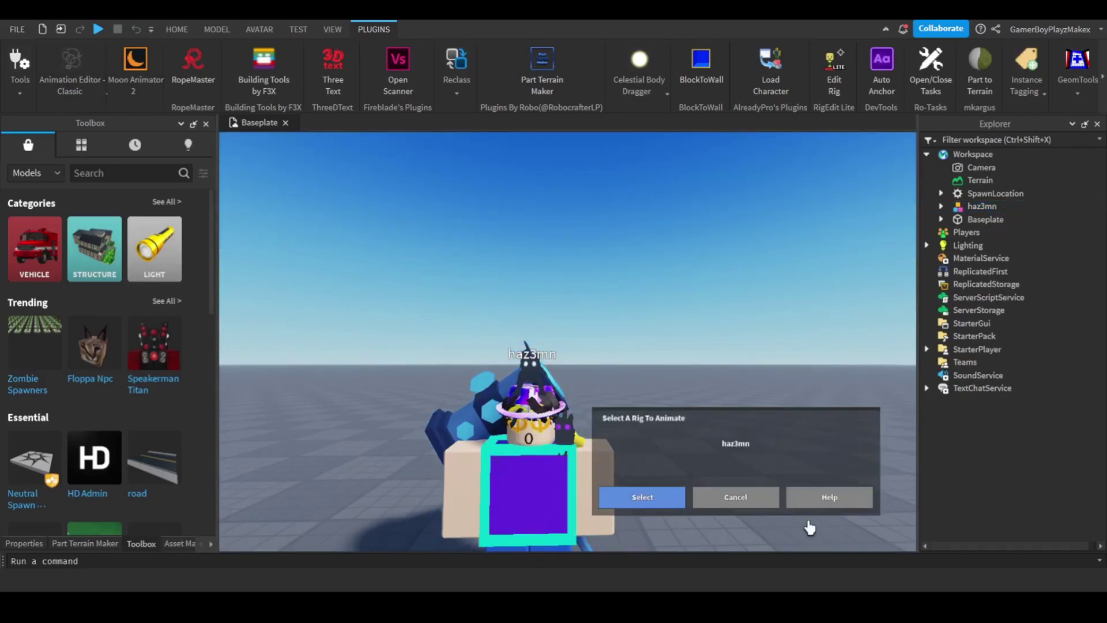
left_click(642, 497)
right_click_drag(552, 423, 595, 397)
left_click(490, 435)
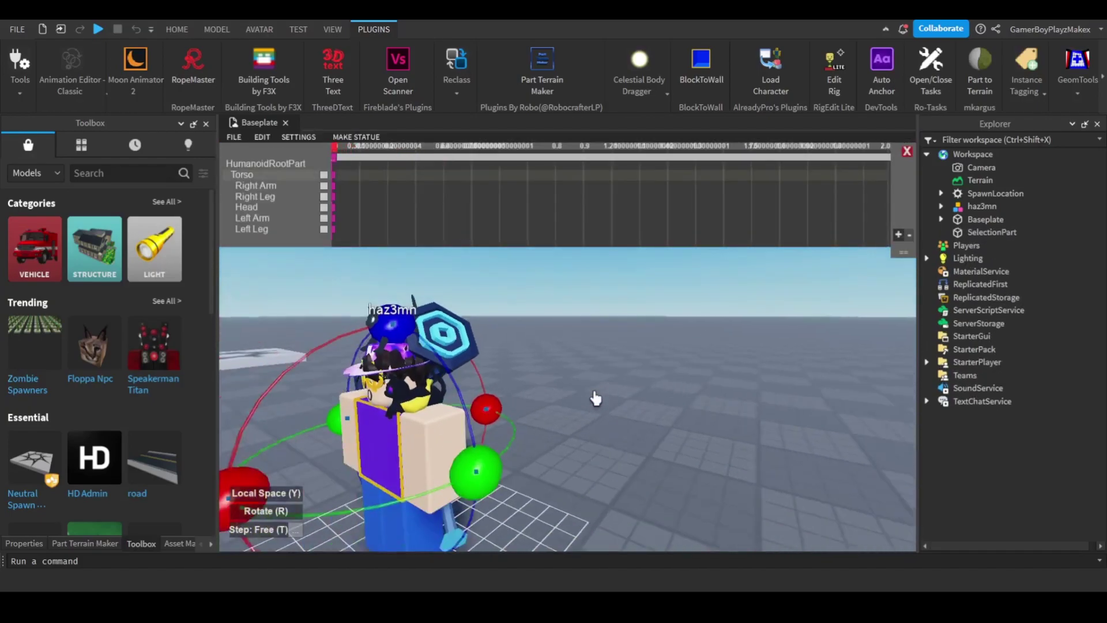
- Rotate the rig's left arm outward and up so it is raised above the shoulder
key("f")
scroll(255, 225, "right", 3)
scroll(256, 225, "left", 3)
right_click_drag(634, 346, 716, 341)
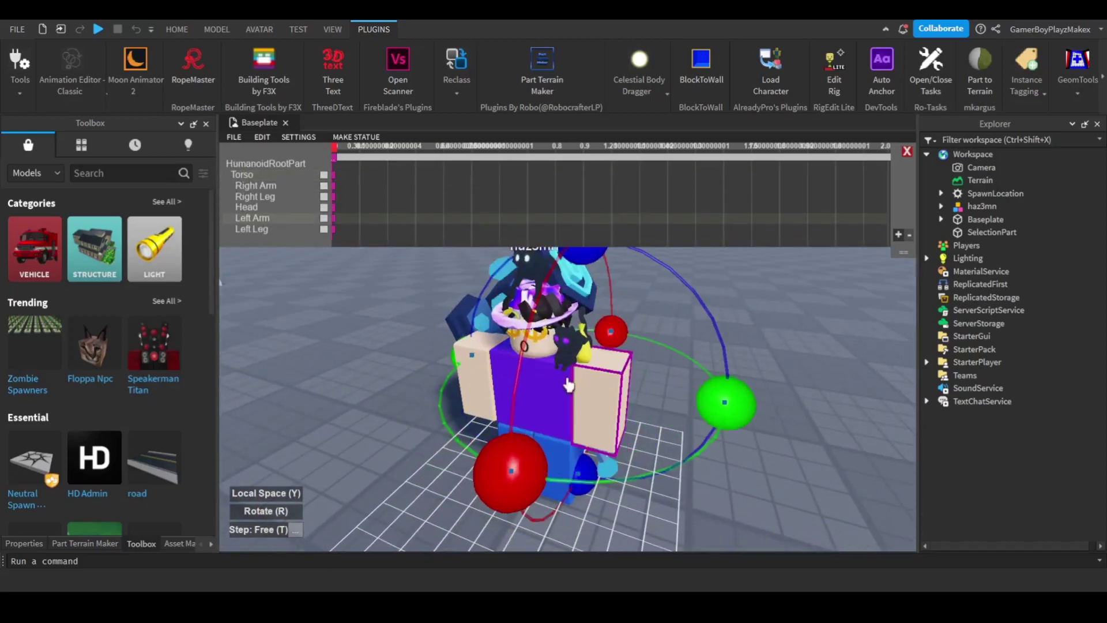
left_click_drag(508, 478, 766, 313)
scroll(767, 314, "down", 3)
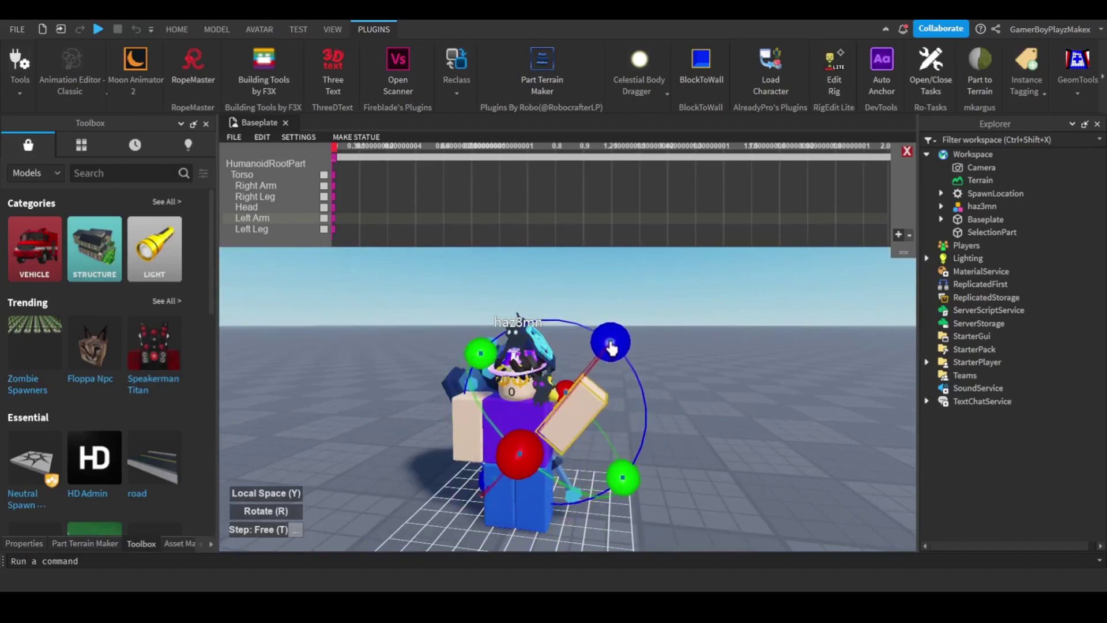
- Move the raised left arm along its local axes so it joins the torso at the shoulder
key("r")
left_click_drag(651, 450, 642, 438)
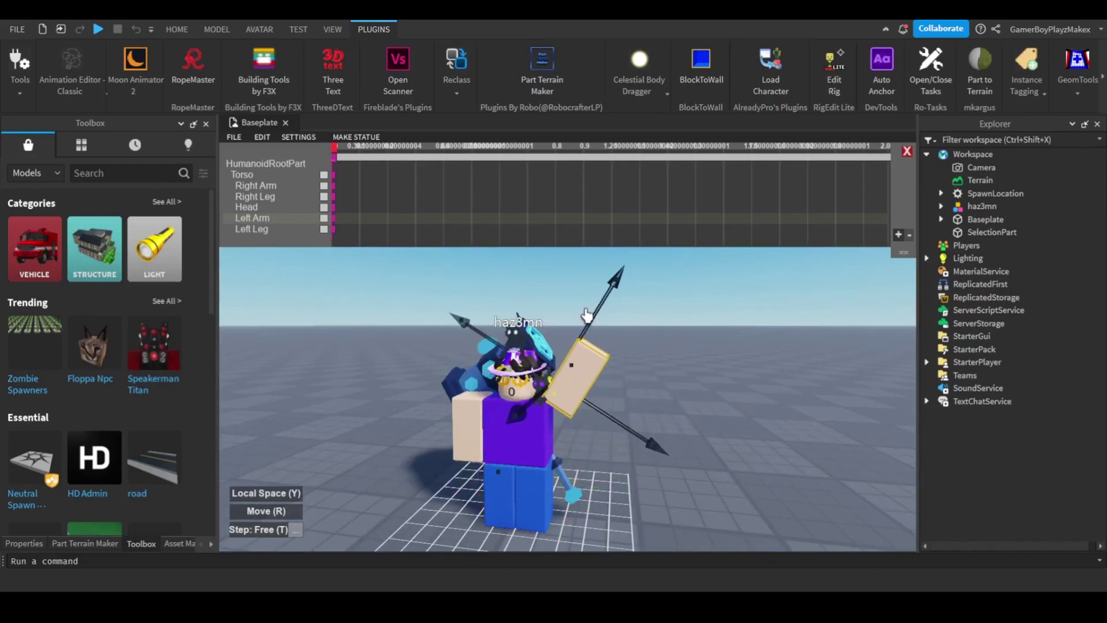
left_click_drag(587, 314, 586, 339)
left_click_drag(647, 469, 656, 469)
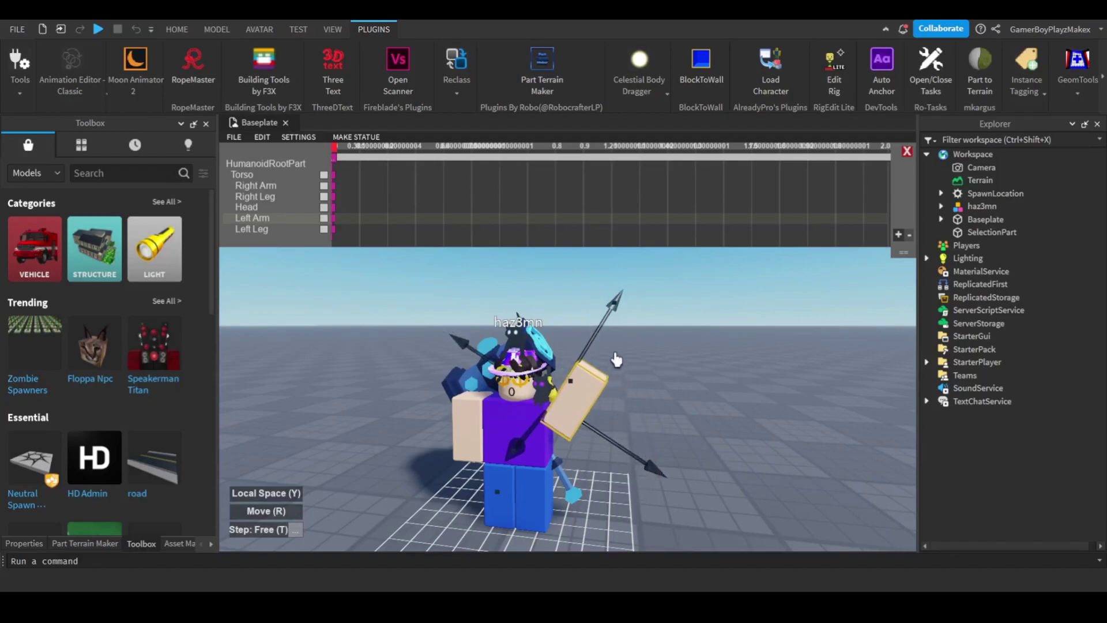
left_click_drag(598, 330, 604, 323)
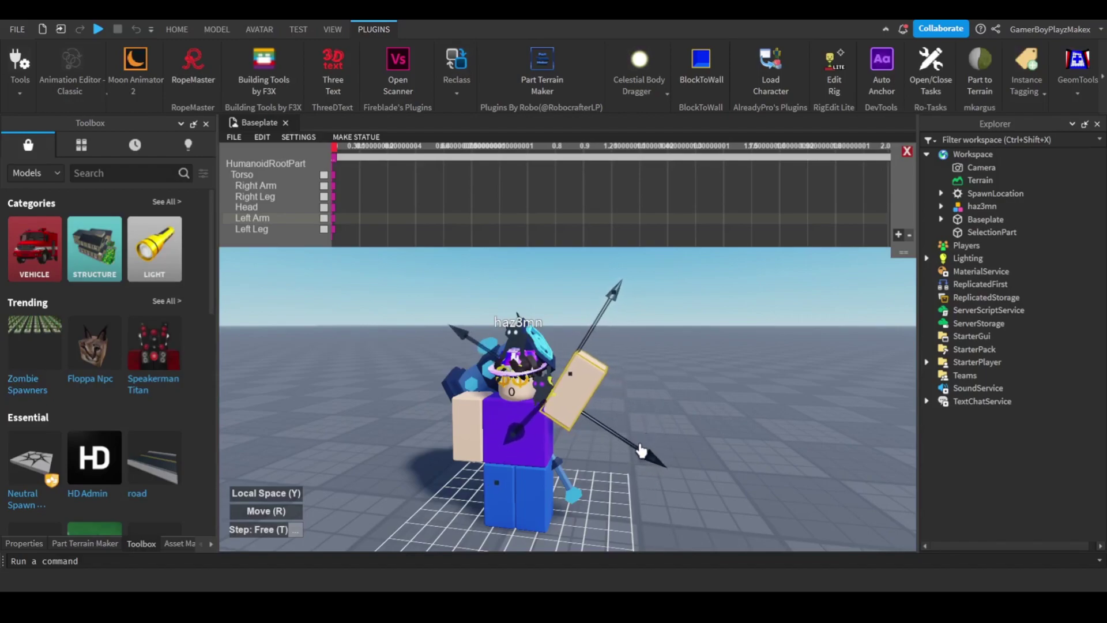
left_click(734, 385)
- Rotate the rig's right arm slightly outward, away from the torso
right_click_drag(721, 396, 575, 396)
left_click(573, 393)
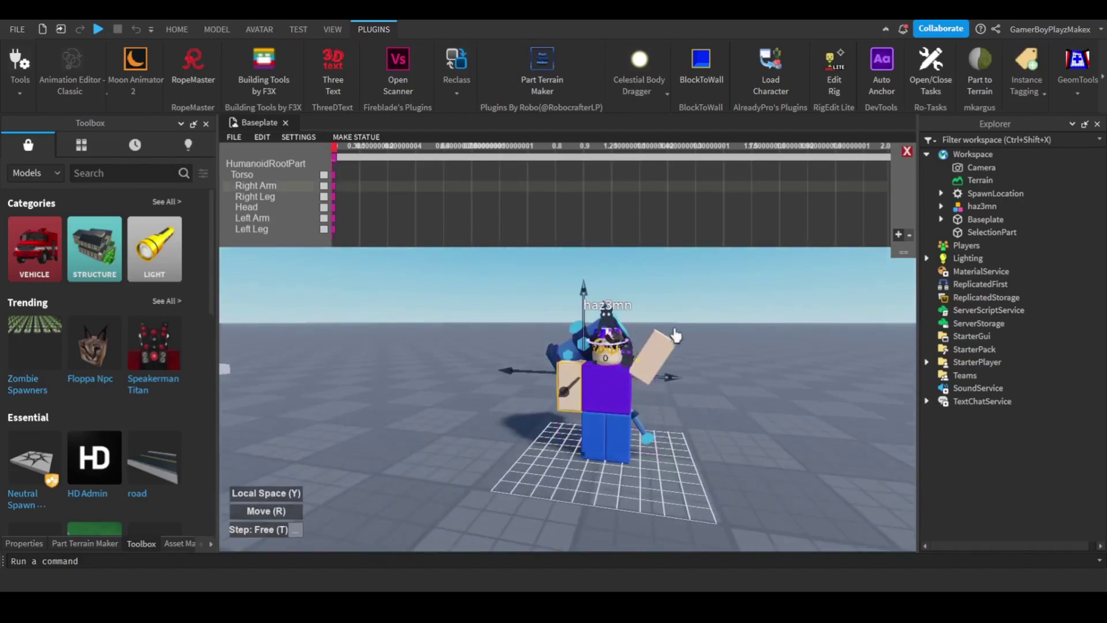
key("r")
left_click_drag(582, 319, 610, 314)
left_click(888, 437)
- Rotate the rig's left leg slightly outward and turn it to finish the standing pose
left_click(605, 429)
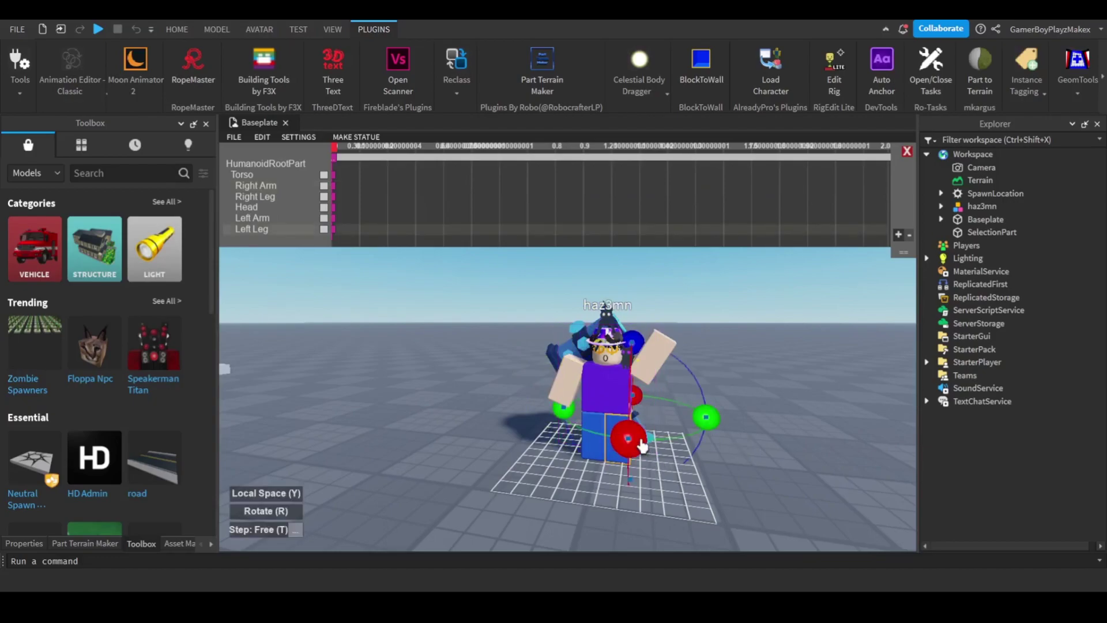
left_click_drag(566, 419, 685, 424)
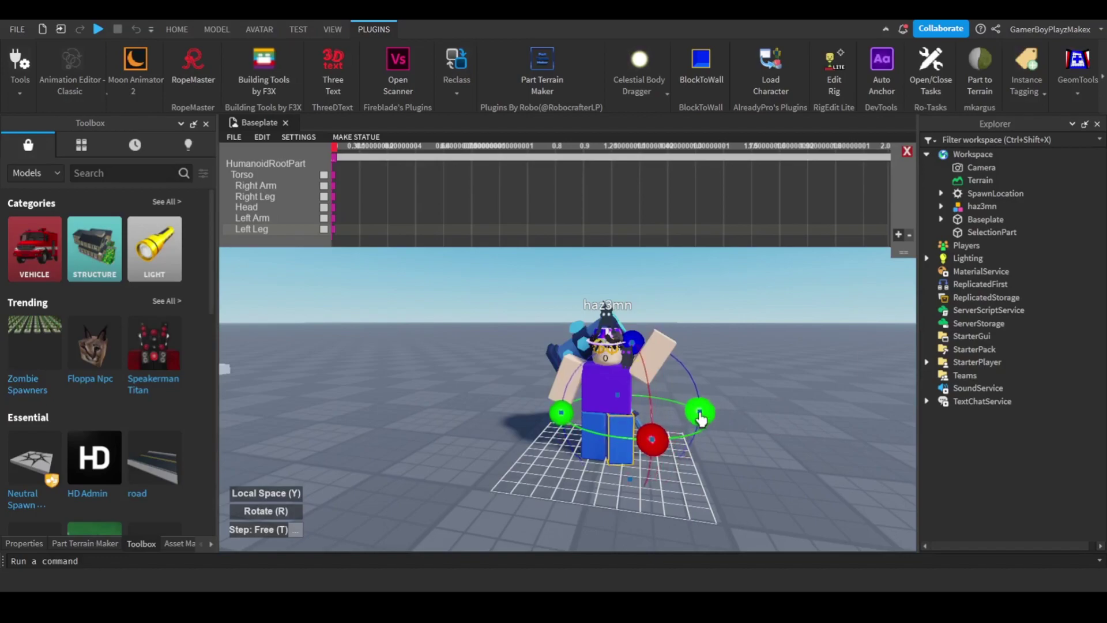
left_click_drag(651, 440, 652, 431)
left_click(841, 444)
scroll(848, 437, "down", 3)
key("w")
key("a")
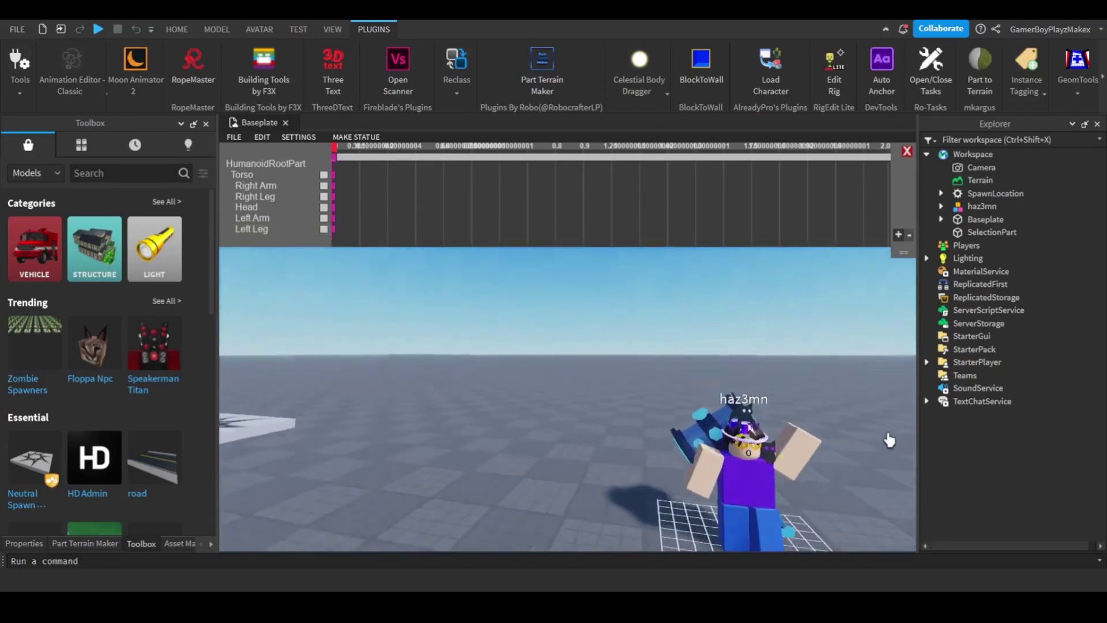
right_click_drag(889, 440, 890, 440)
- Close the animation editor with the avatar's raised-arm pose applied
left_click(177, 29)
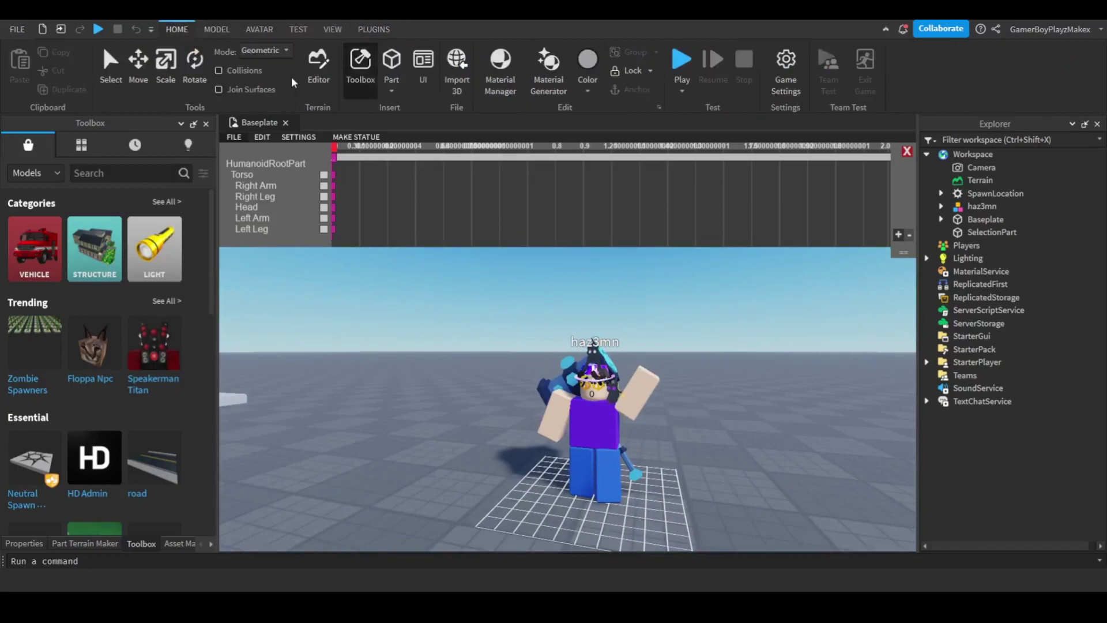
left_click(216, 29)
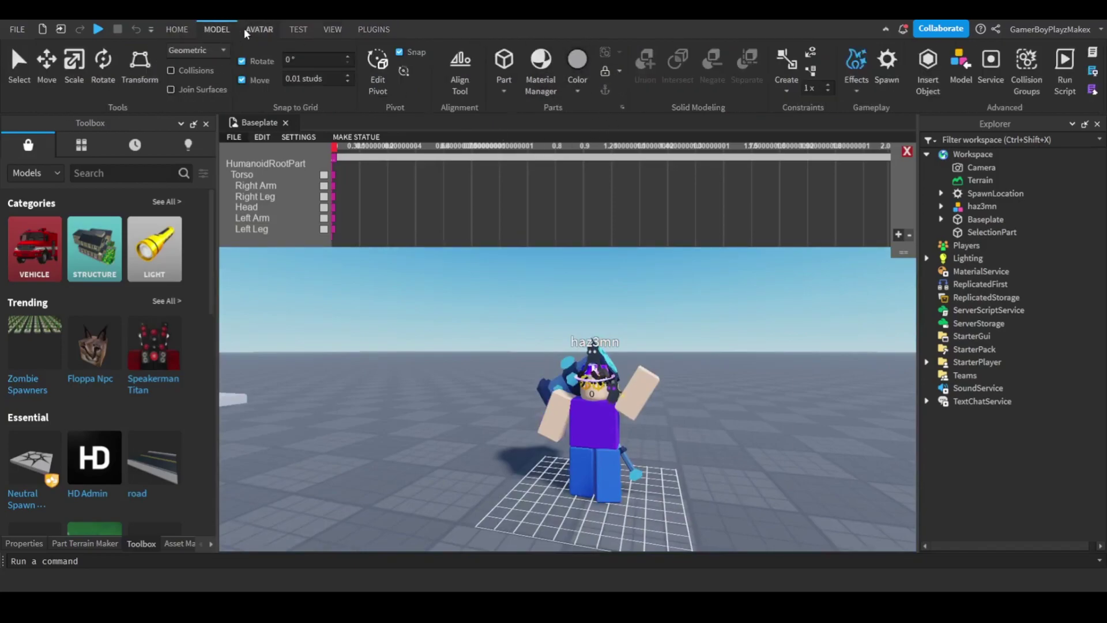
left_click(177, 29)
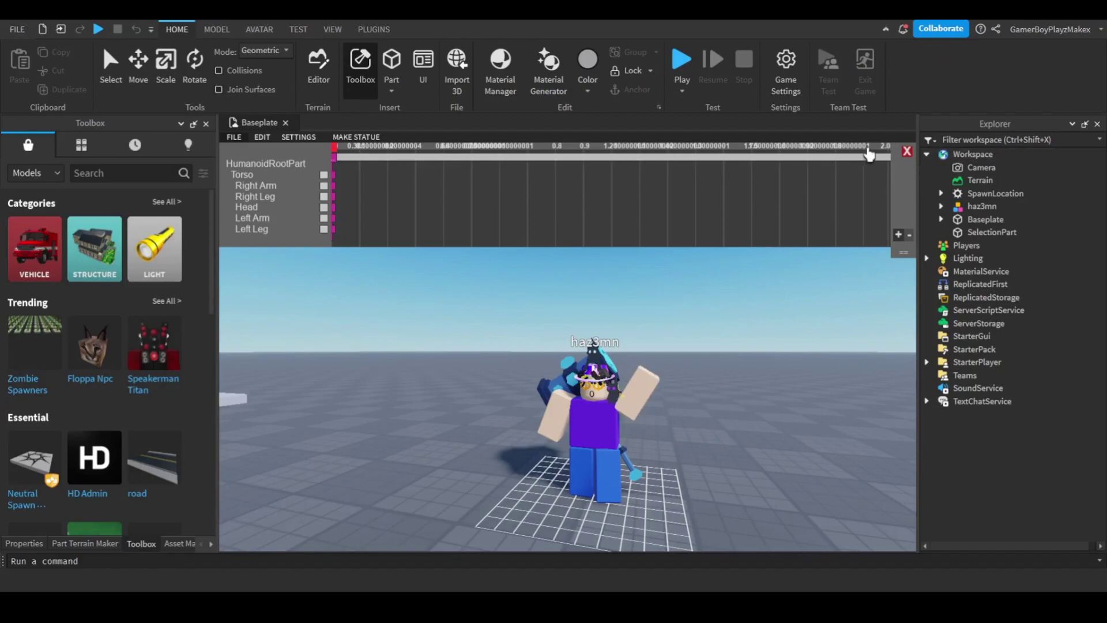
left_click(982, 205)
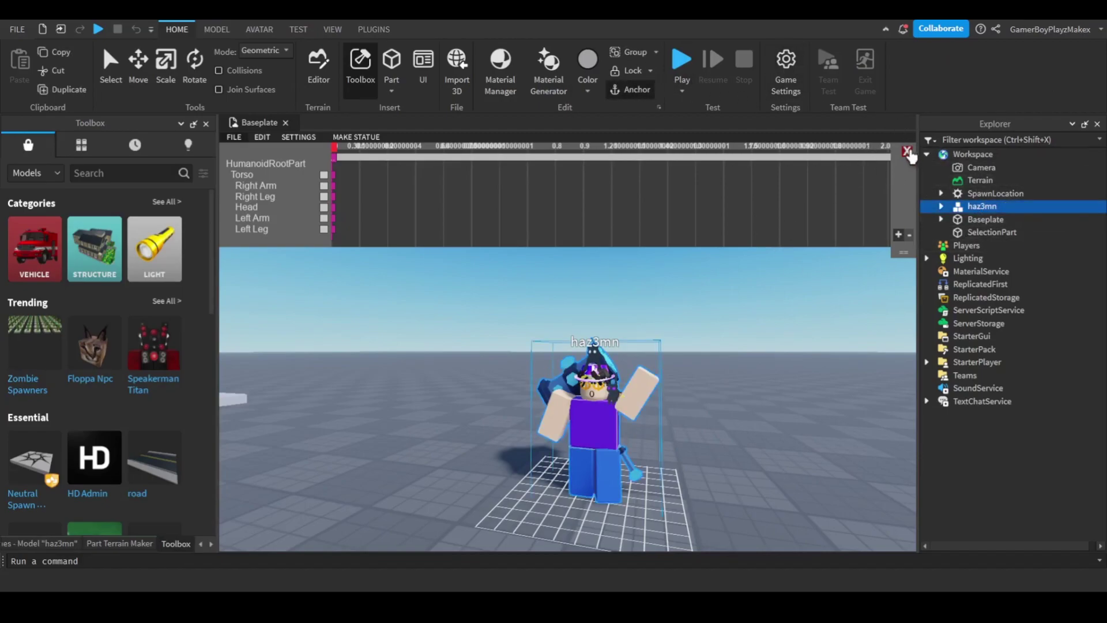
left_click(906, 152)
left_click(502, 360)
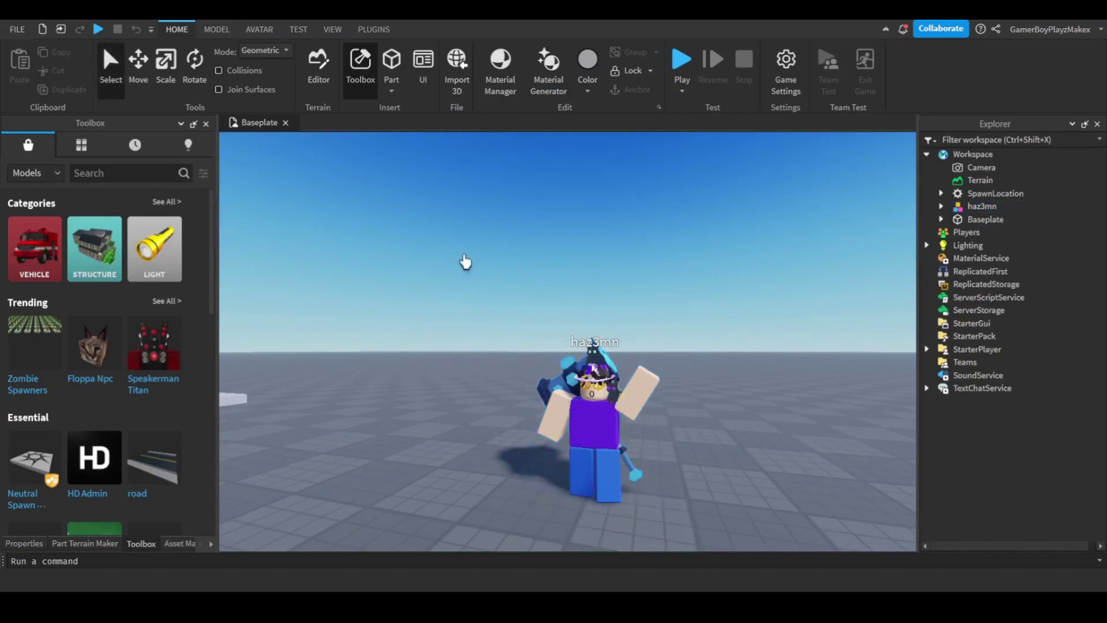
- Reposition the posed avatar on the baseplate and select its model in the workspace hierarchy
left_click_drag(594, 415, 676, 521)
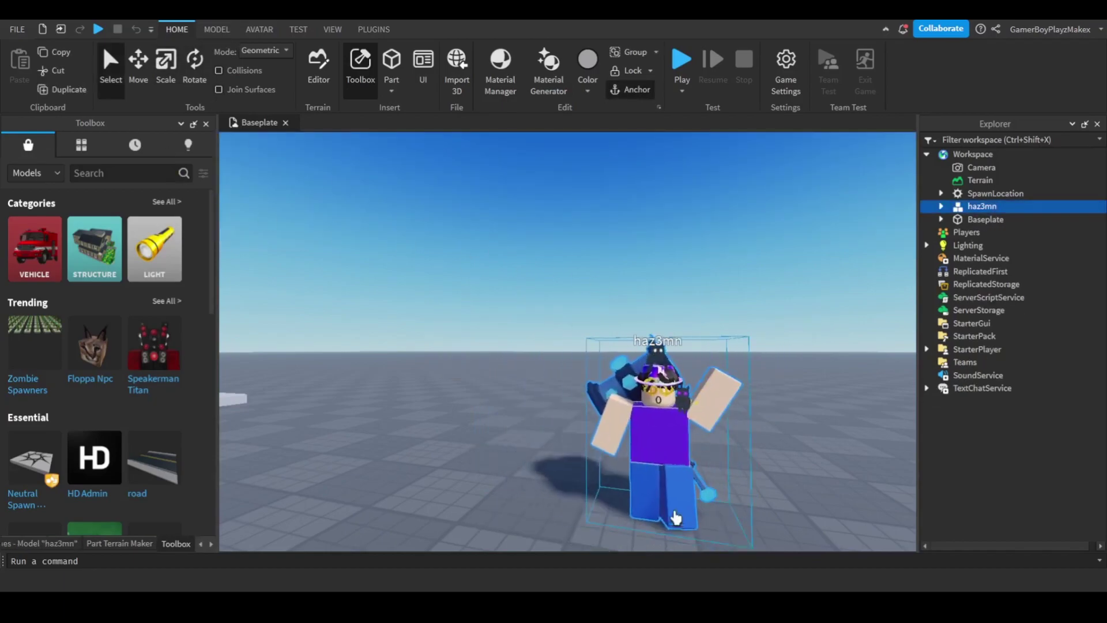
scroll(778, 395, "up", 5)
scroll(786, 365, "down", 10)
left_click(790, 364)
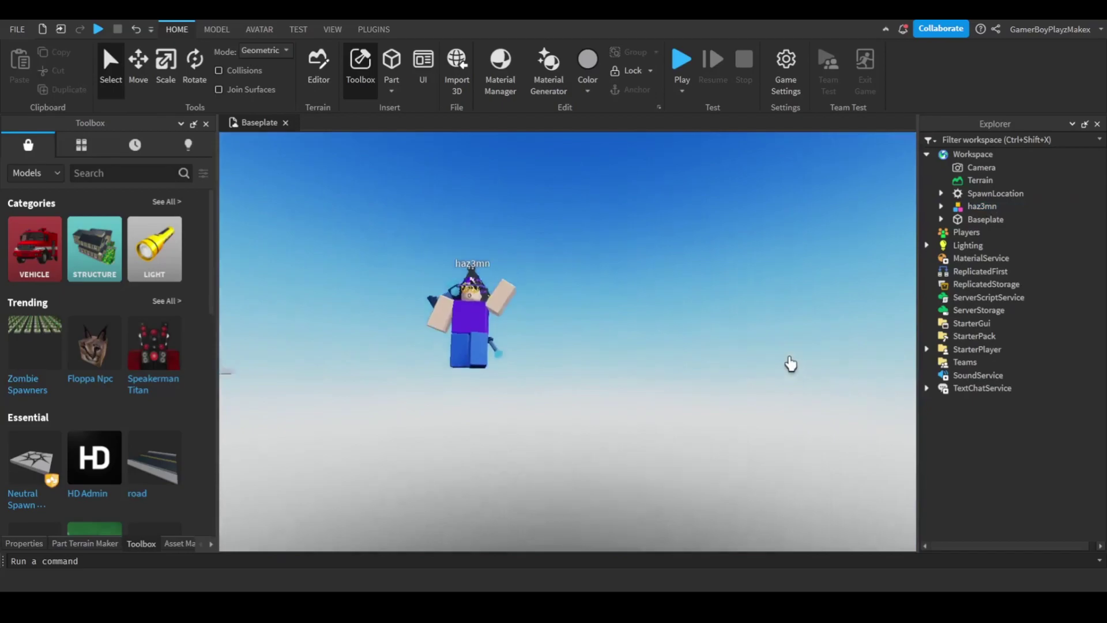
right_click_drag(790, 363, 778, 373)
left_click(981, 206)
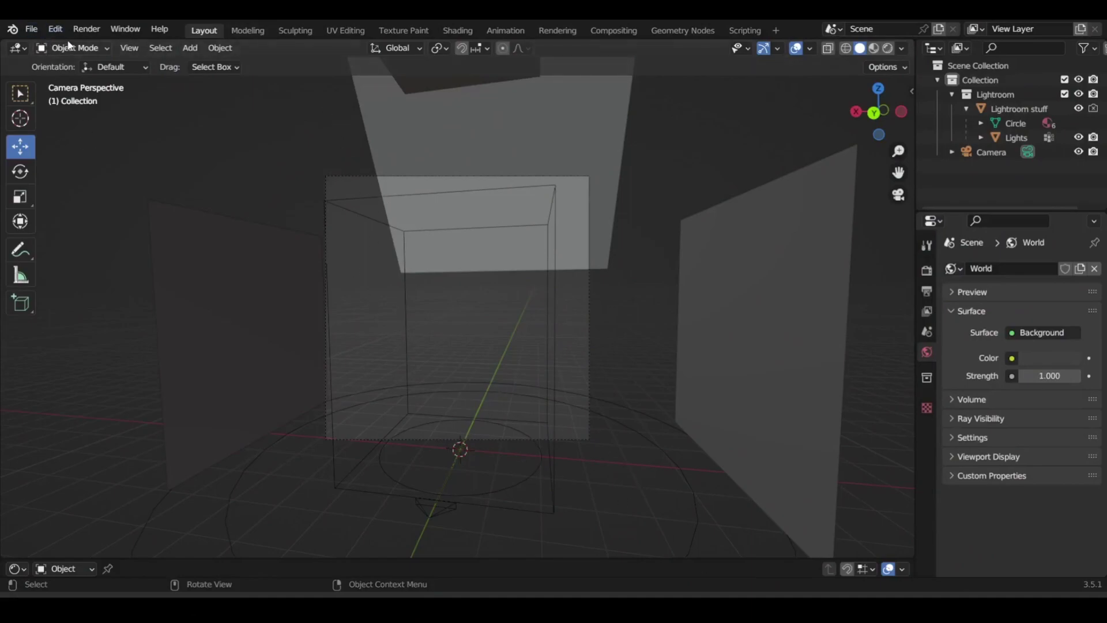
- Switch to Blender and import the posed avatar into the lightroom scene as a Wavefront (.obj) (legacy) model
left_click(32, 29)
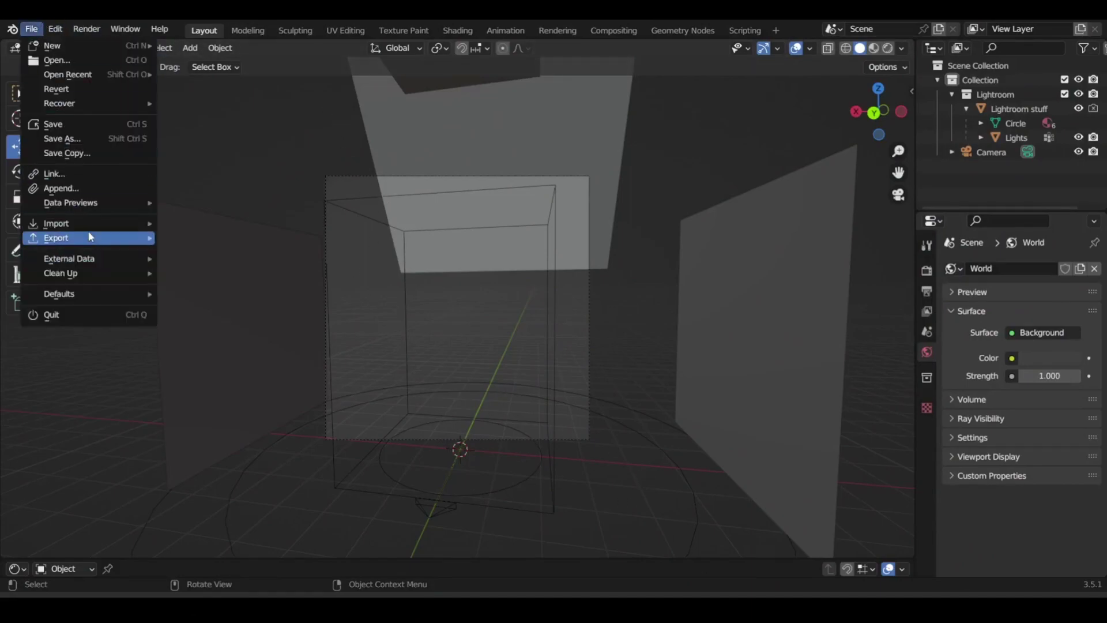
mouse_move(86, 223)
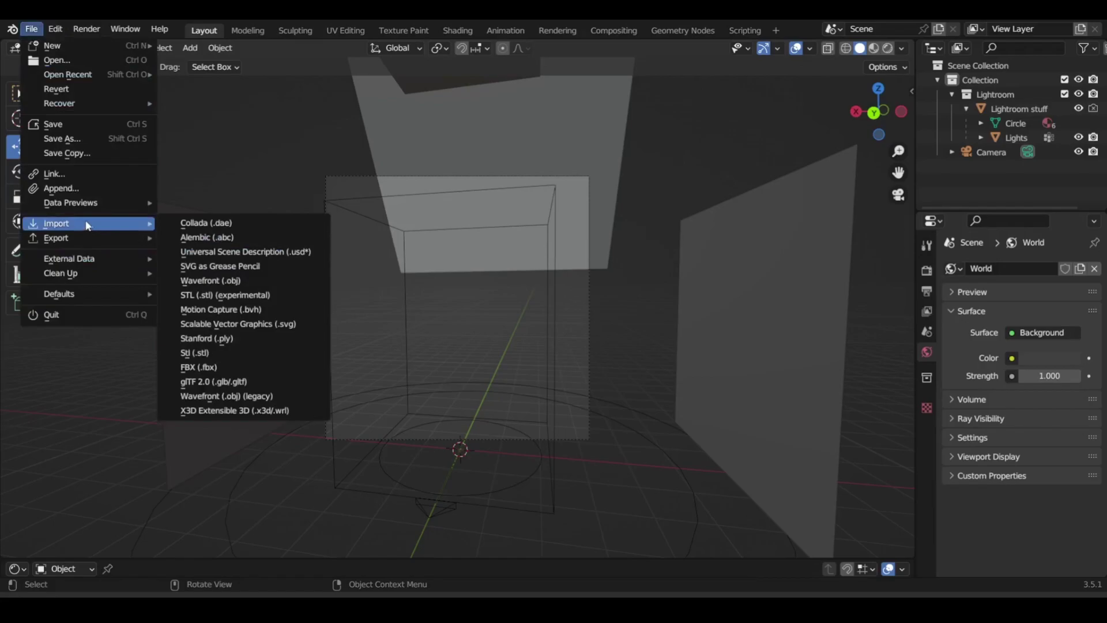
left_click(292, 395)
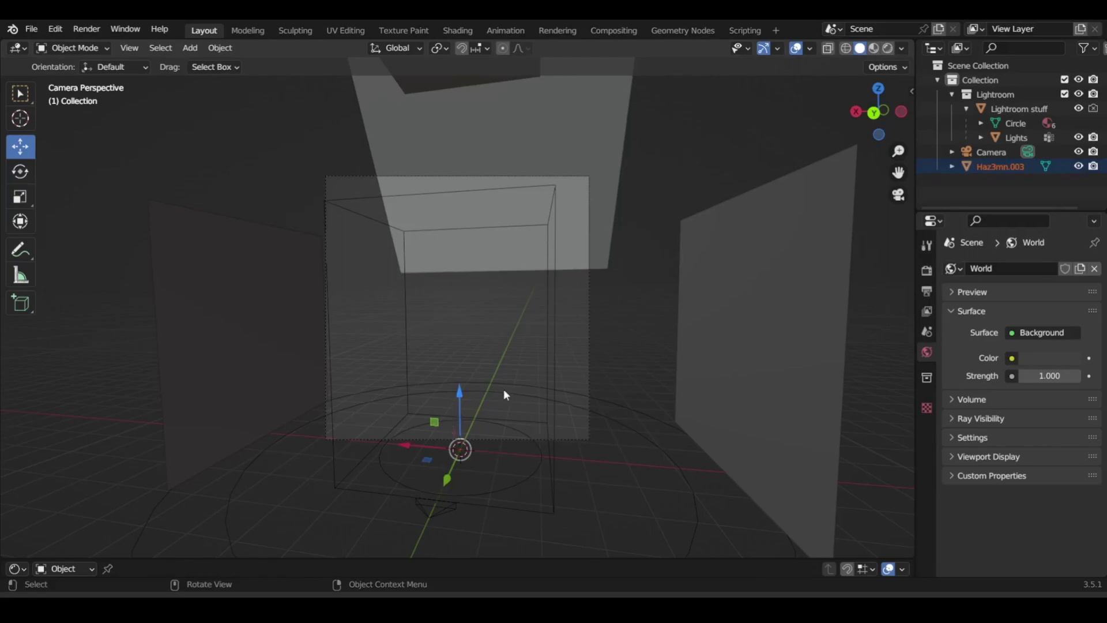
scroll(503, 395, "down", 2)
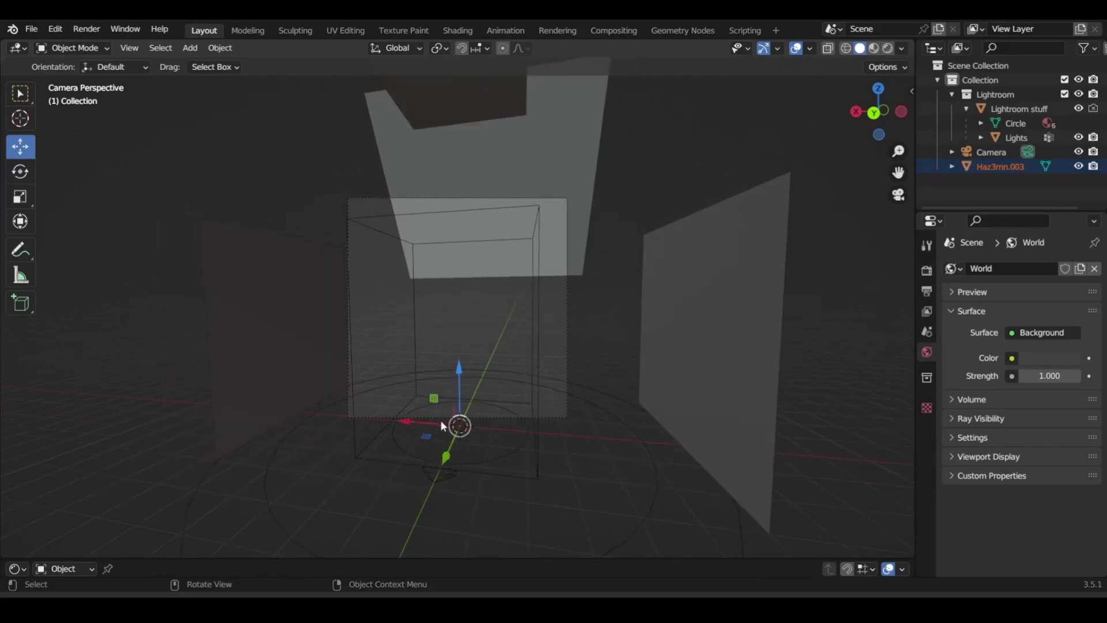
scroll(887, 224, "up", 2)
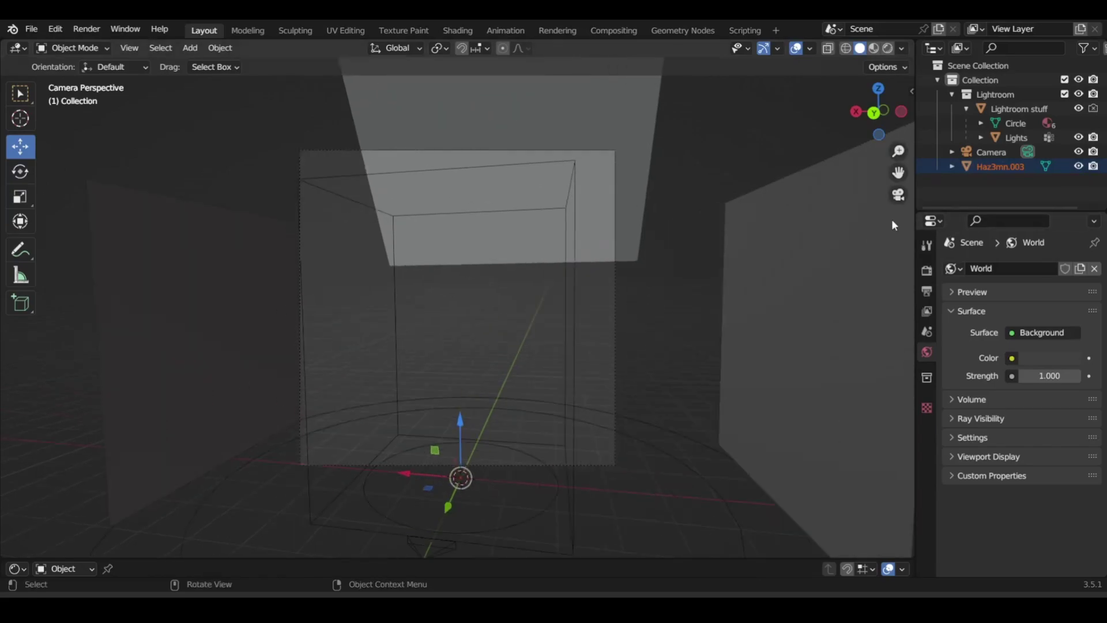
- Select the imported avatar outside the lightroom and apply Set Origin with Geometry to Origin to bring it to the world centre
left_click(898, 195)
scroll(553, 444, "down", 8)
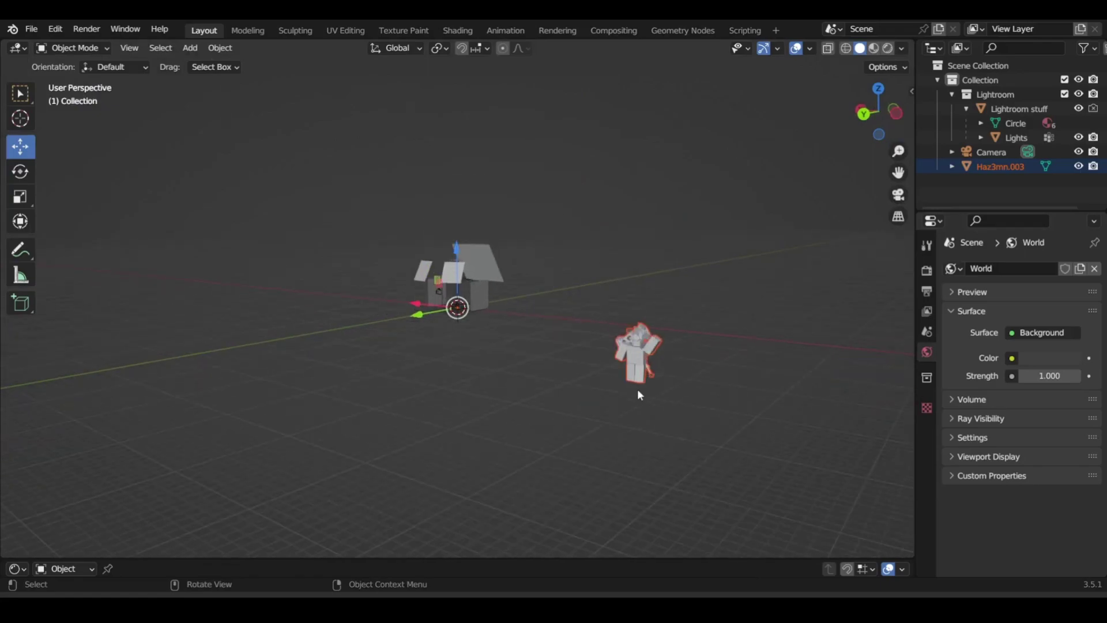
right_click(633, 355)
right_click(454, 315)
right_click(631, 348)
left_click(661, 350)
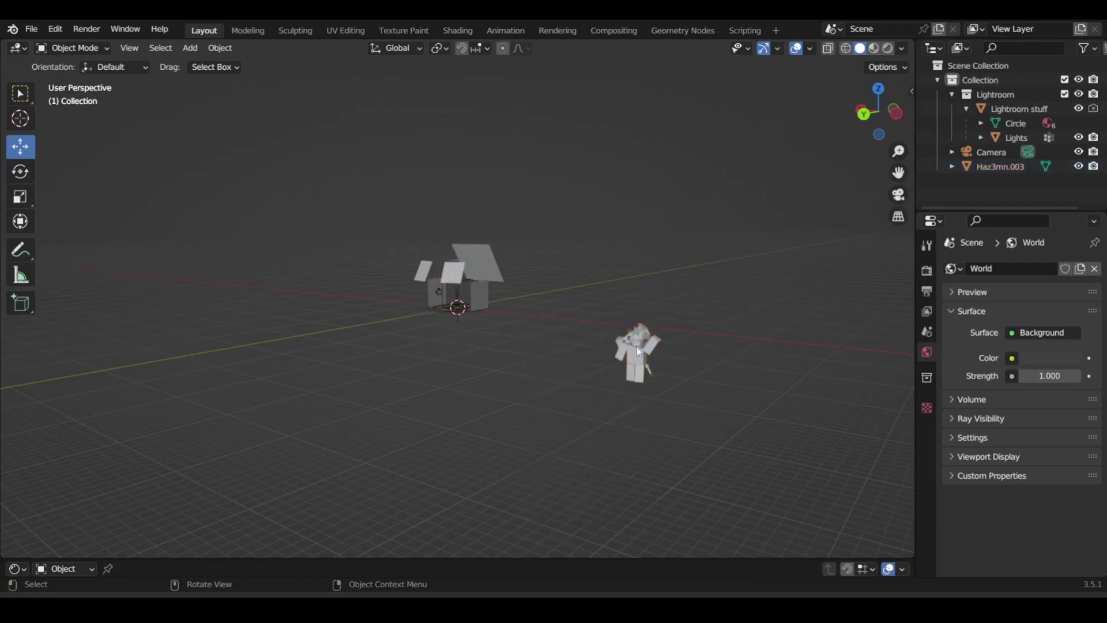
left_click(634, 348)
right_click(637, 351)
mouse_move(623, 341)
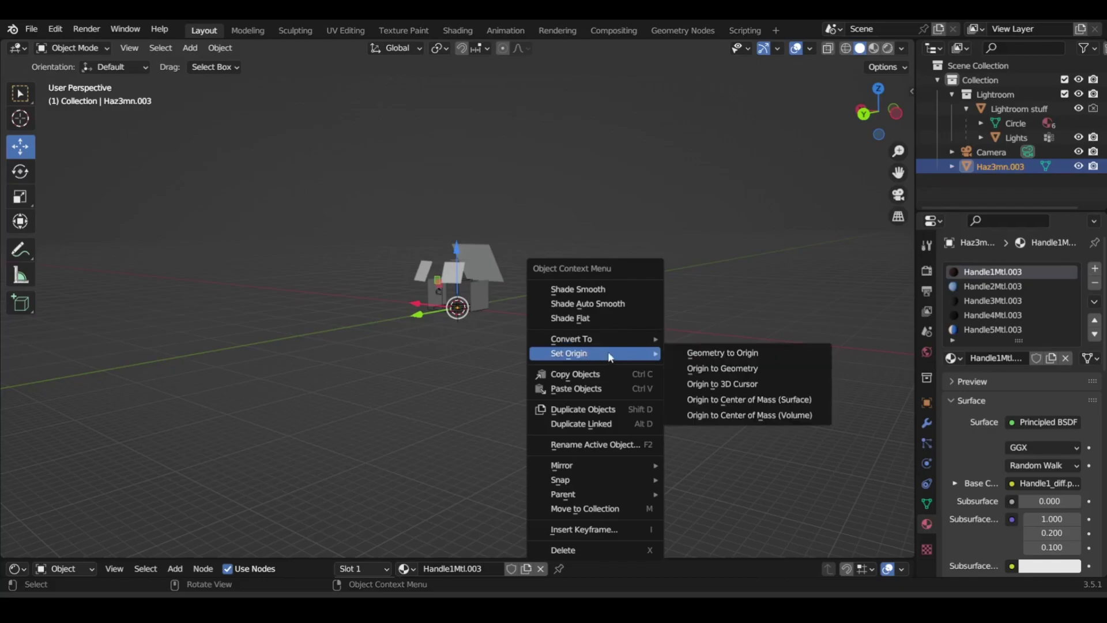
left_click(731, 360)
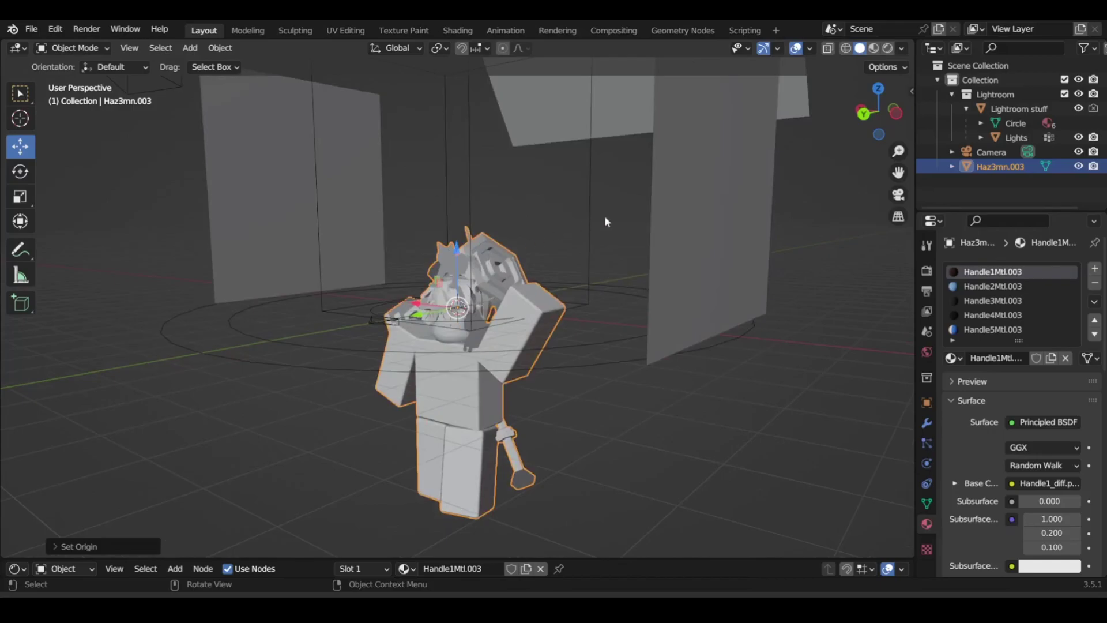
- Look through the camera and raise the avatar along the Z axis so its feet stand on the lightroom floor
left_click(898, 195)
left_click_drag(462, 436, 450, 219)
scroll(630, 243, "up", 2)
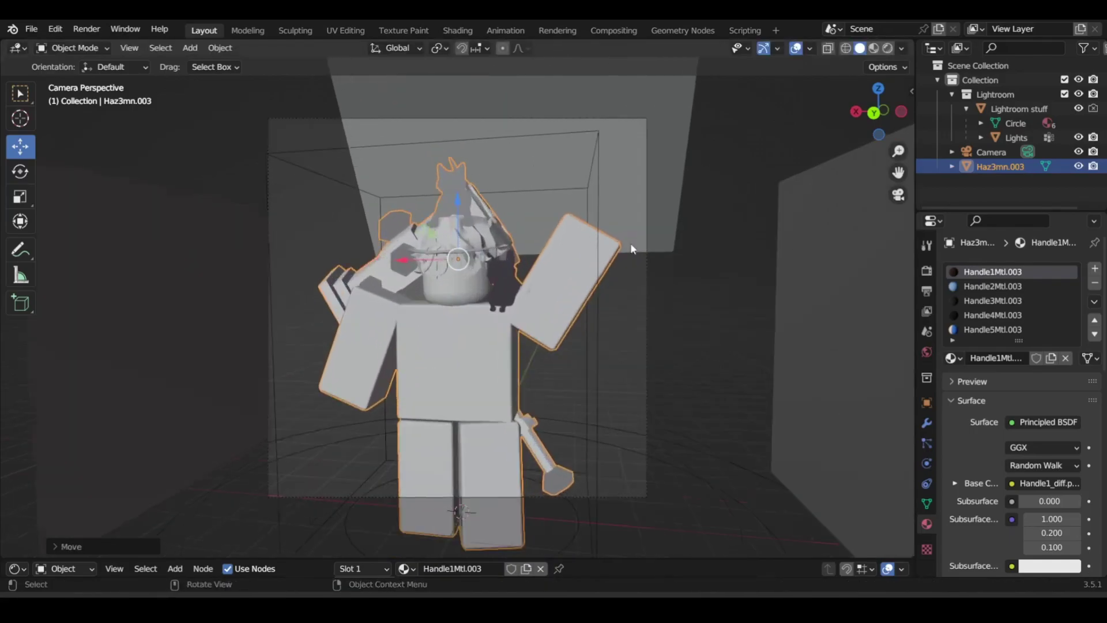
scroll(597, 241, "down", 3)
scroll(594, 257, "up", 3)
- Reposition the camera with Walk Navigation so its frame is filled by the avatar's head, torso and raised arm
left_click(129, 47)
mouse_move(213, 242)
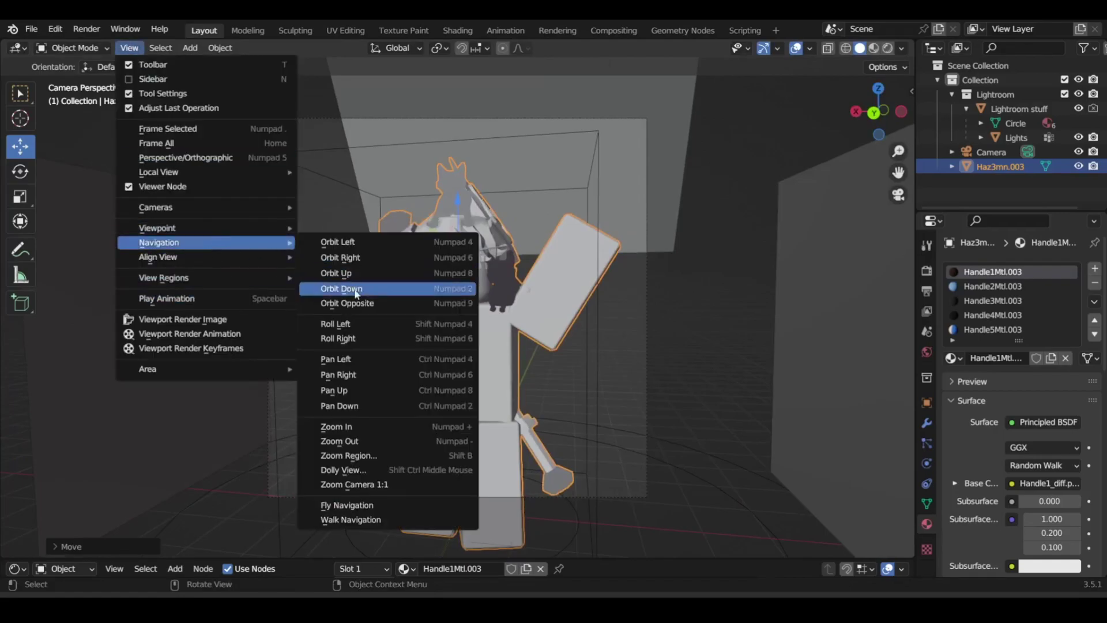
left_click(390, 518)
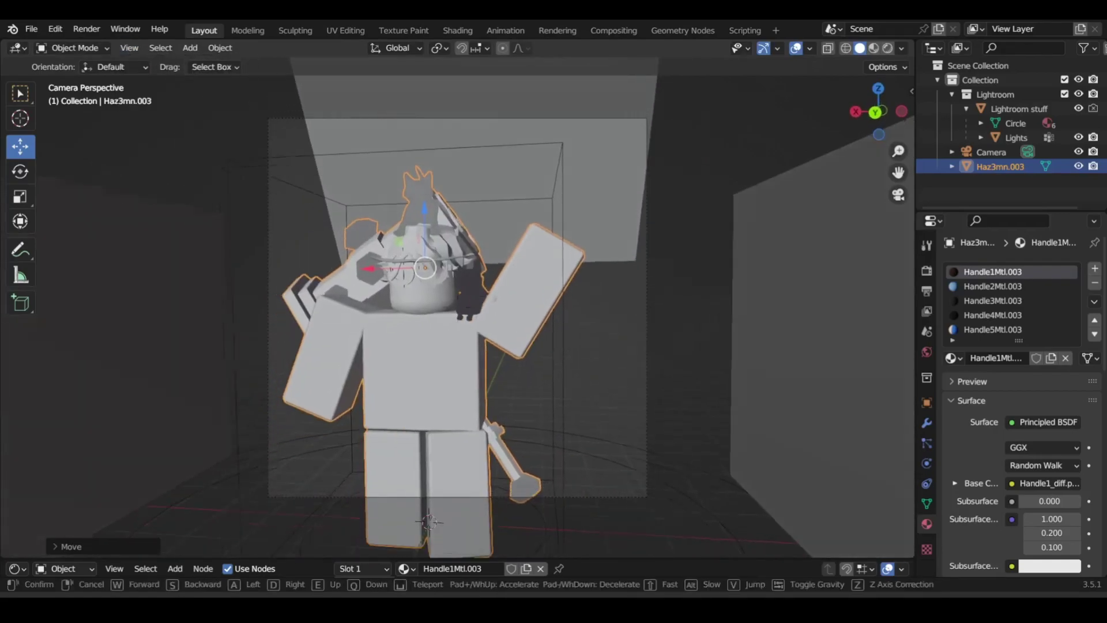
key("w")
key("a")
key("a")
key("d")
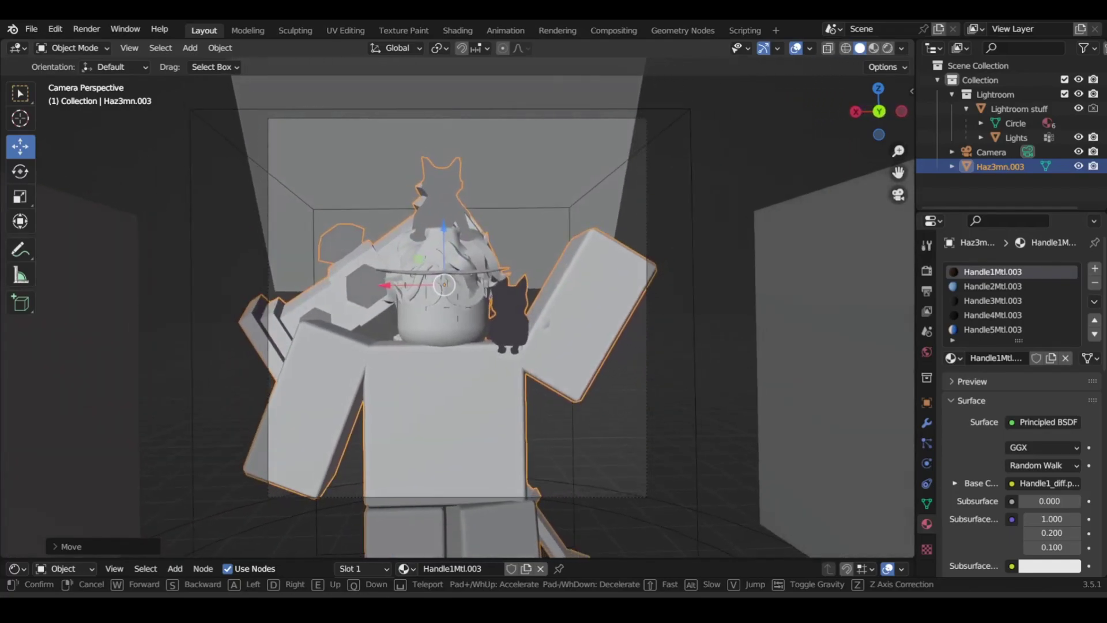
key("a")
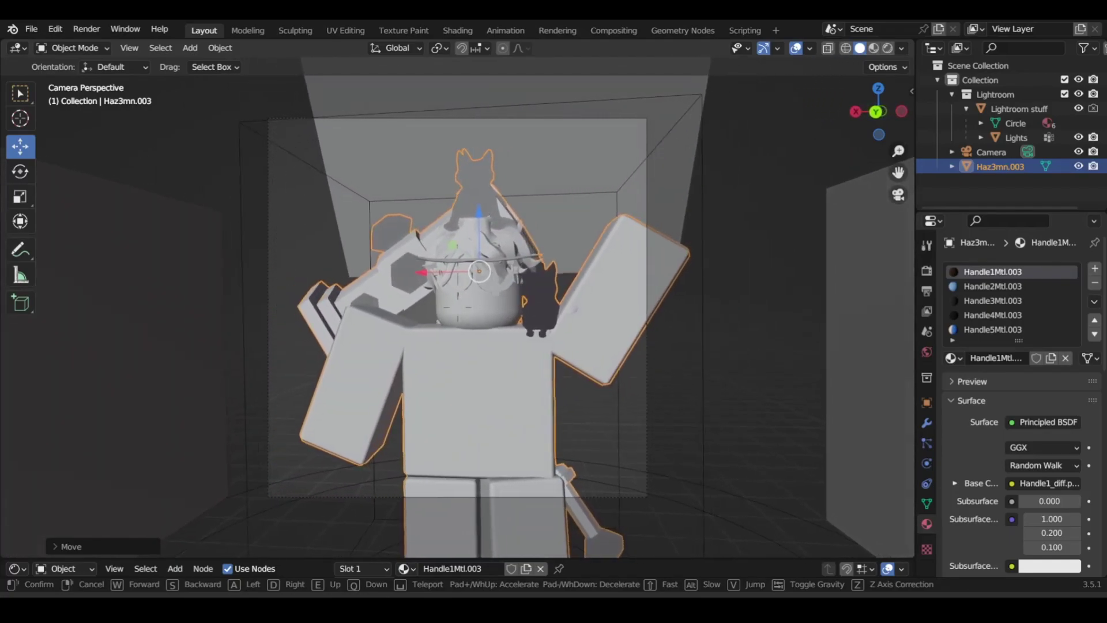
key("d")
left_click(510, 454)
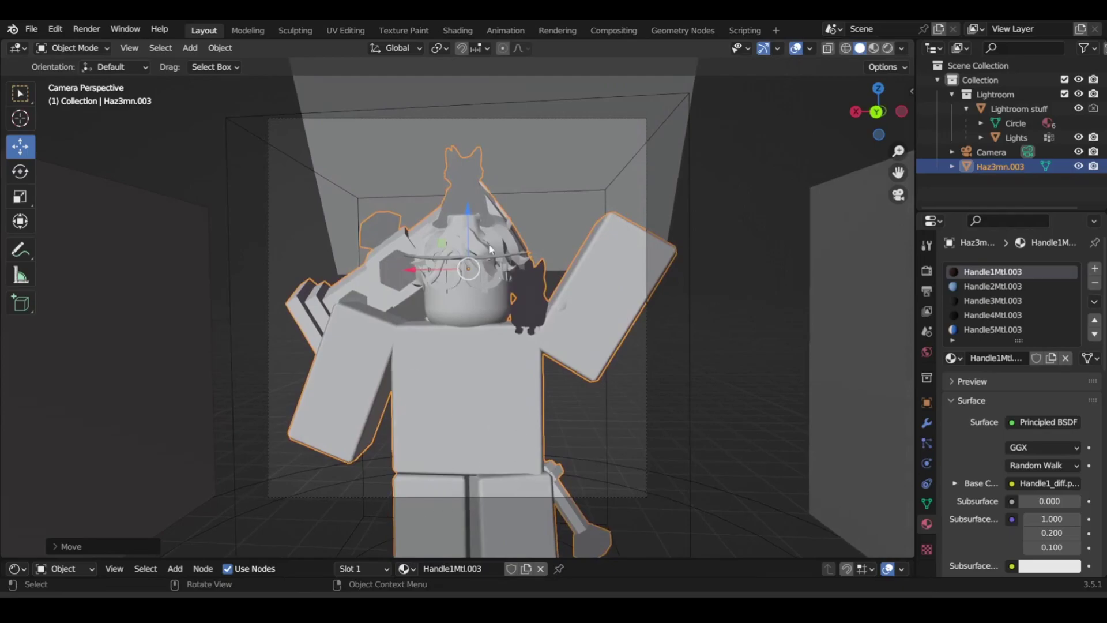
scroll(487, 245, "down", 4)
scroll(687, 288, "up", 3)
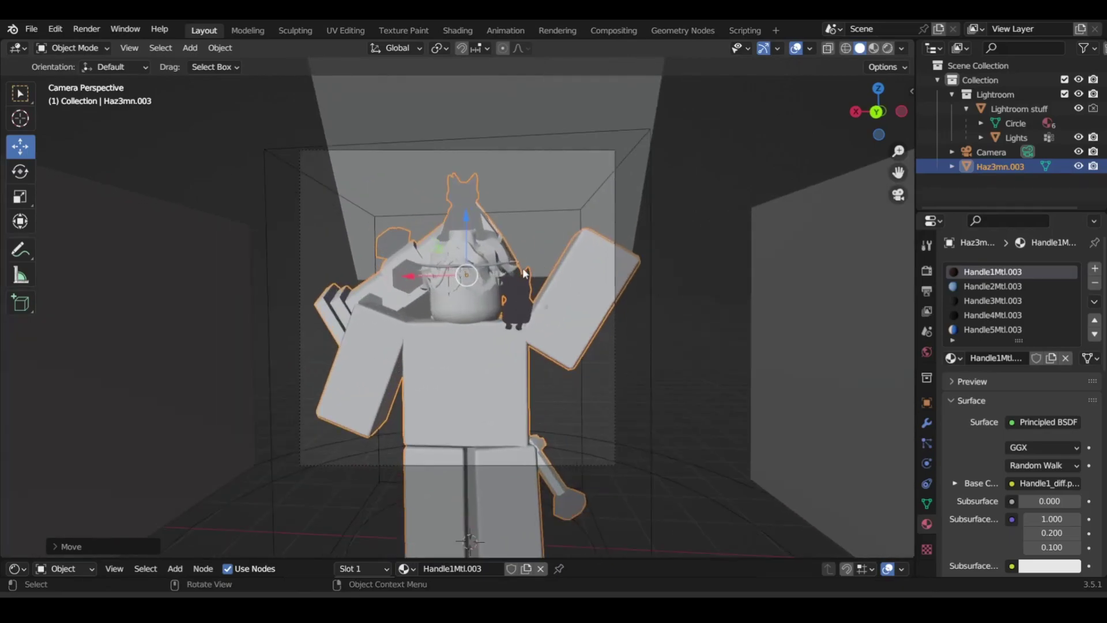
- Leave the camera view and switch the viewport to Material Preview shading for the textured avatar and coloured light panels
left_click(898, 195)
middle_click_drag(782, 145, 662, 398)
scroll(622, 357, "up", 3)
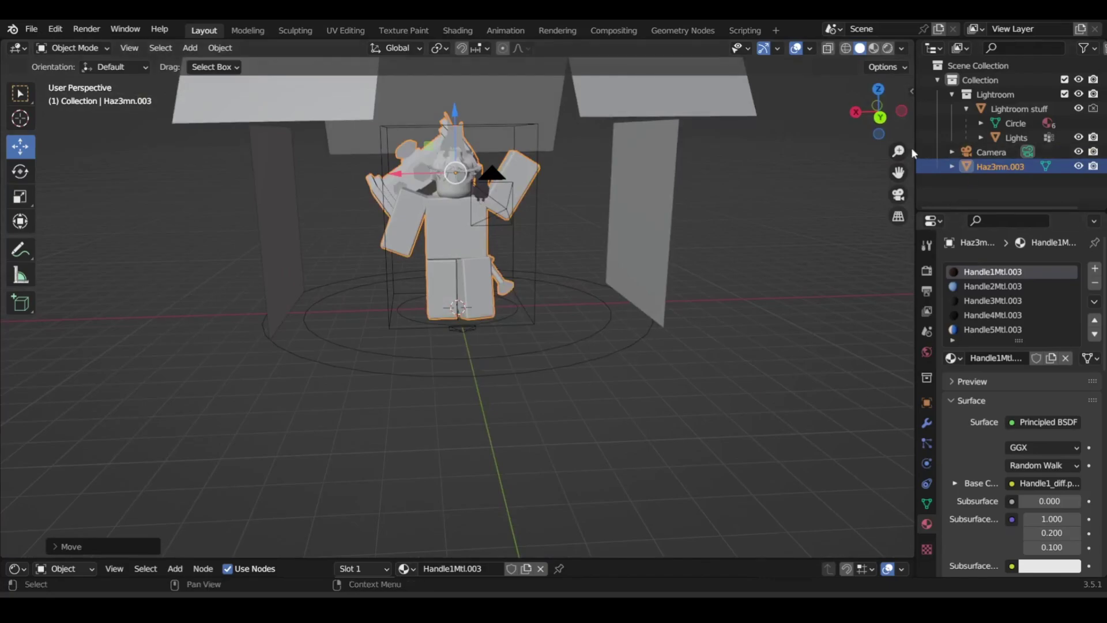
left_click(879, 49)
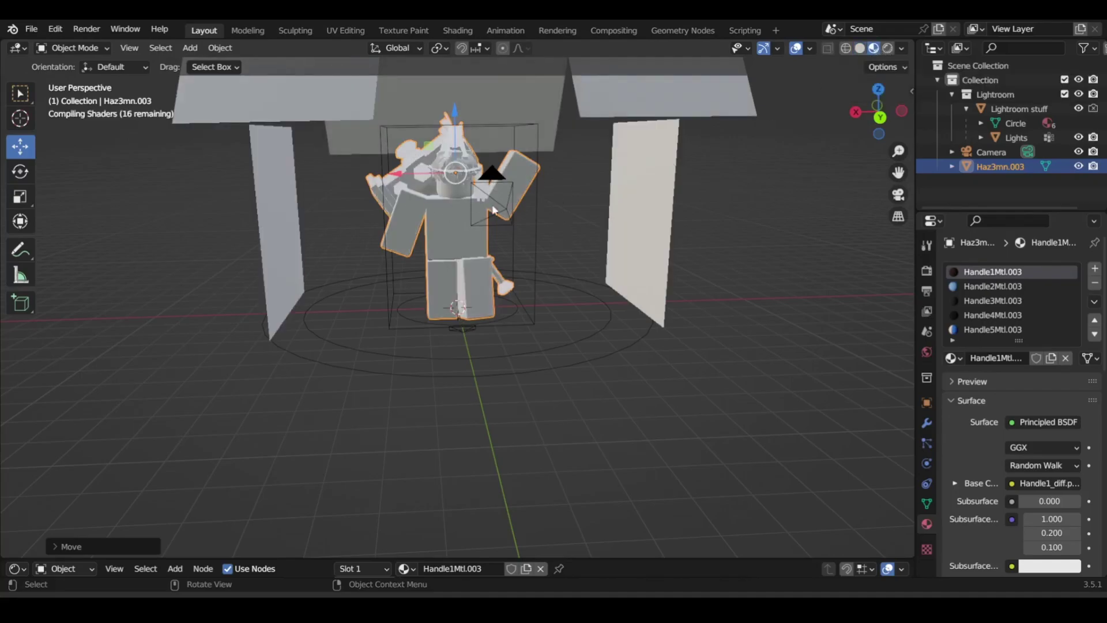
left_click_drag(867, 121, 867, 130)
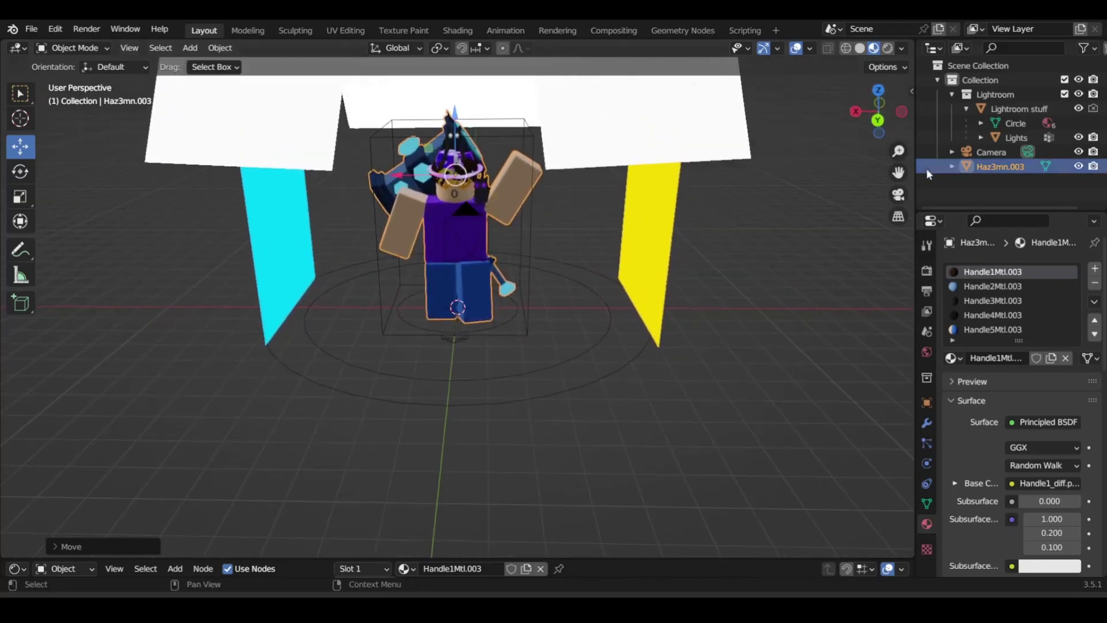
left_click(897, 195)
left_click(892, 200)
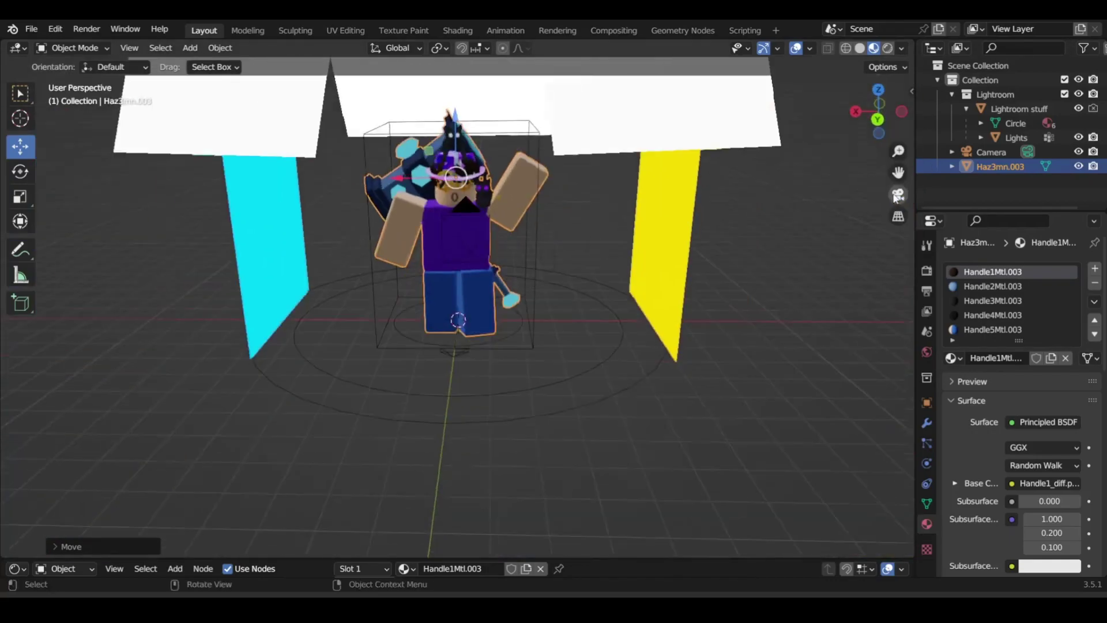
scroll(1022, 279, "down", 2)
scroll(1009, 239, "up", 2)
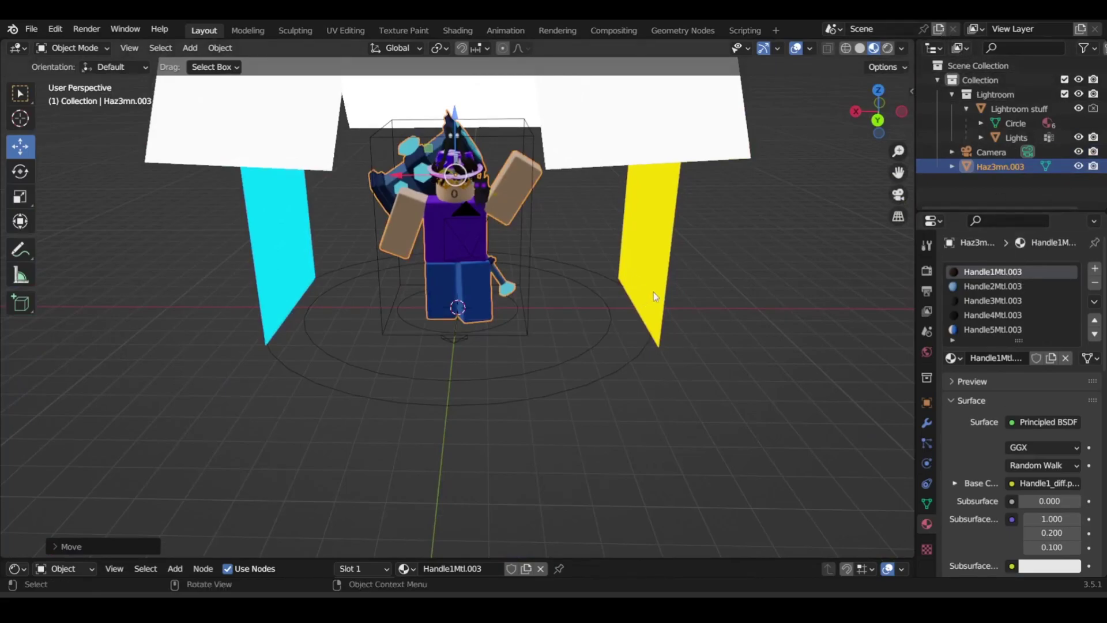
- Deselect the avatar and make the Lightroom stuff object active so its light materials can be edited
left_click(704, 260)
left_click_drag(886, 101, 569, 196)
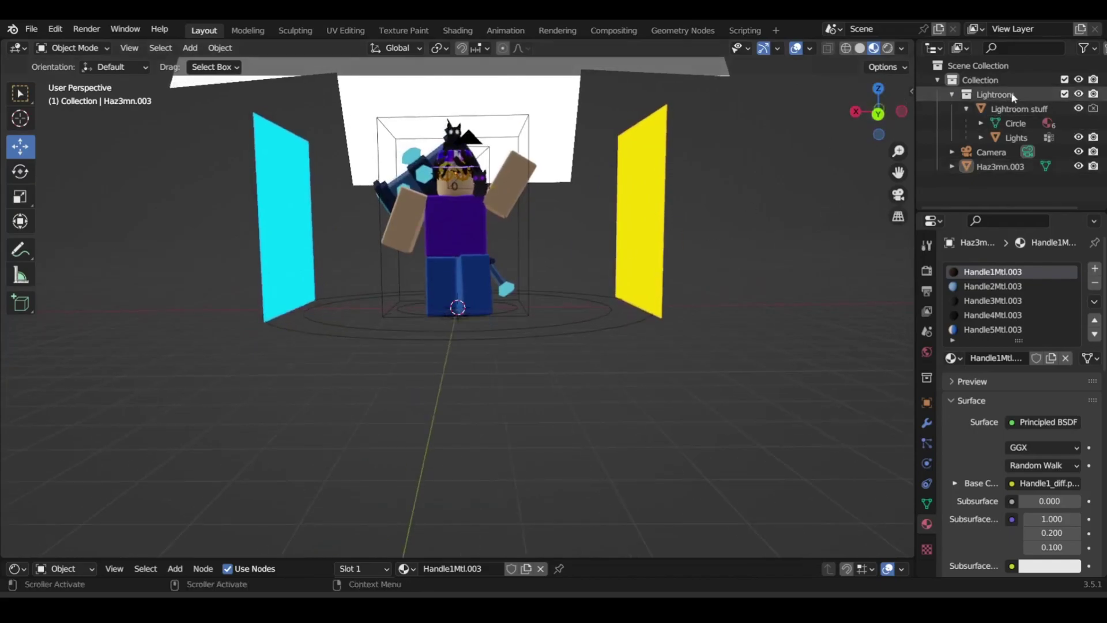
left_click(1019, 109)
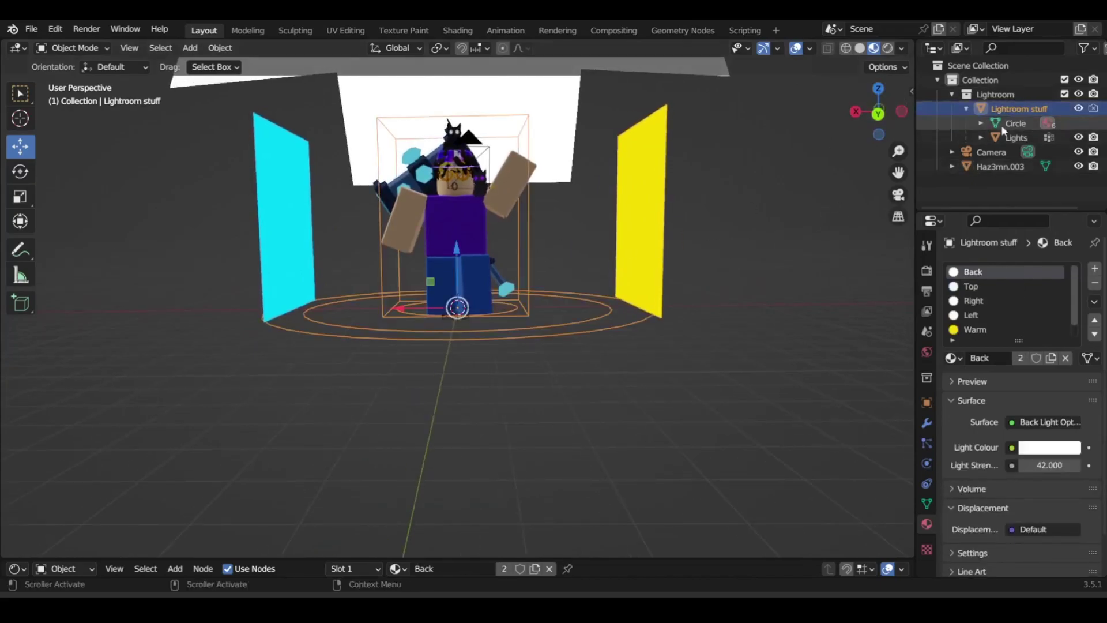
left_click(814, 266)
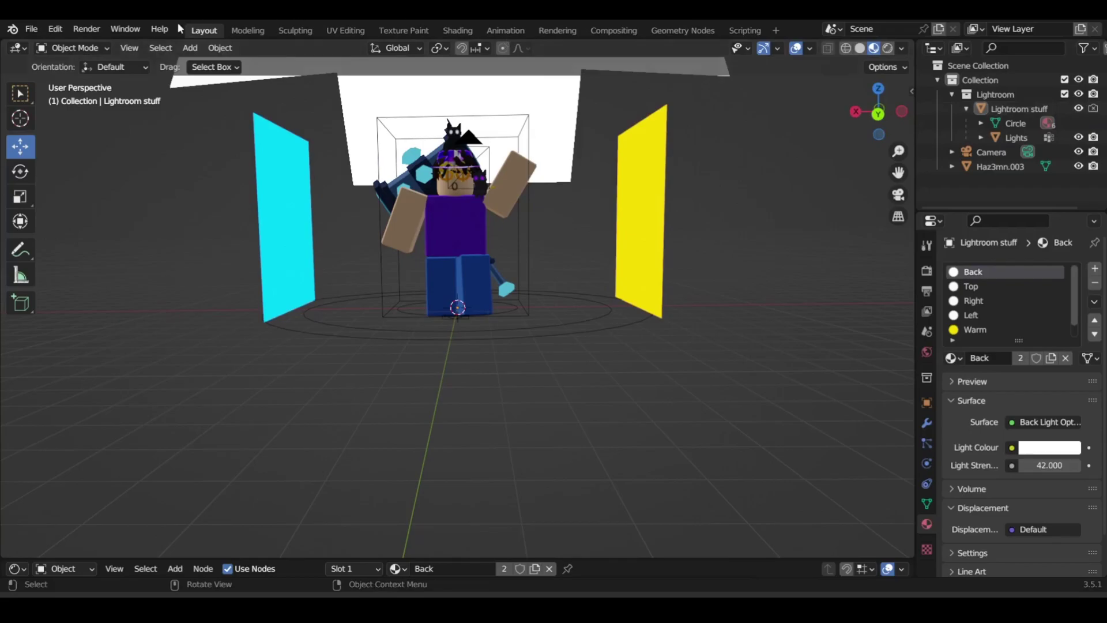
- Render a still image of the avatar from the camera as a lighting test and cancel the render before completion
left_click(87, 29)
left_click(121, 46)
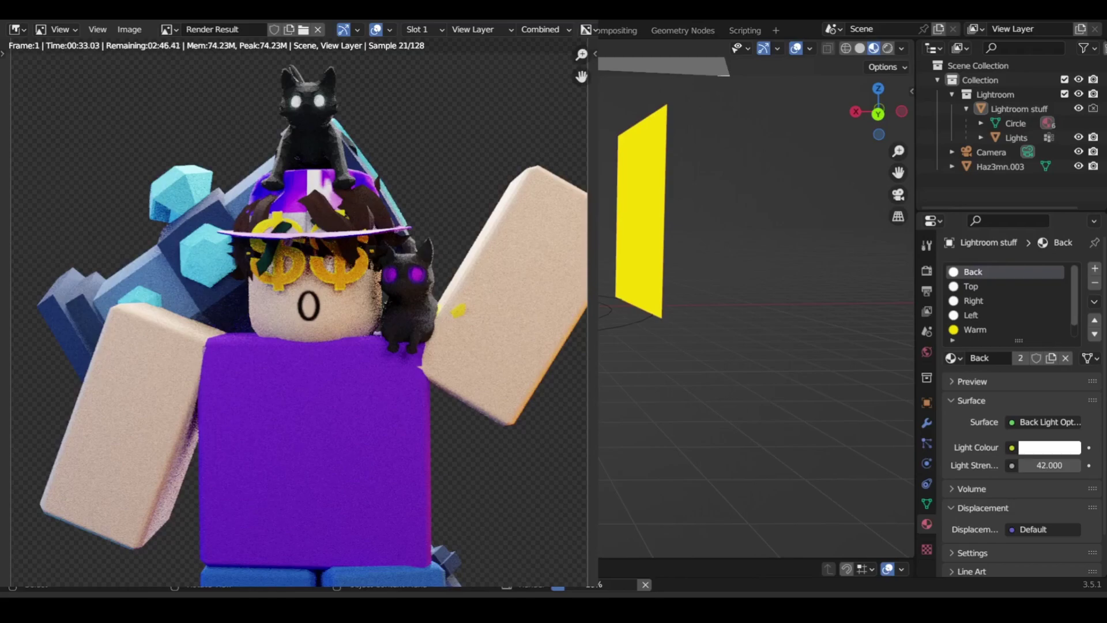
key("F11")
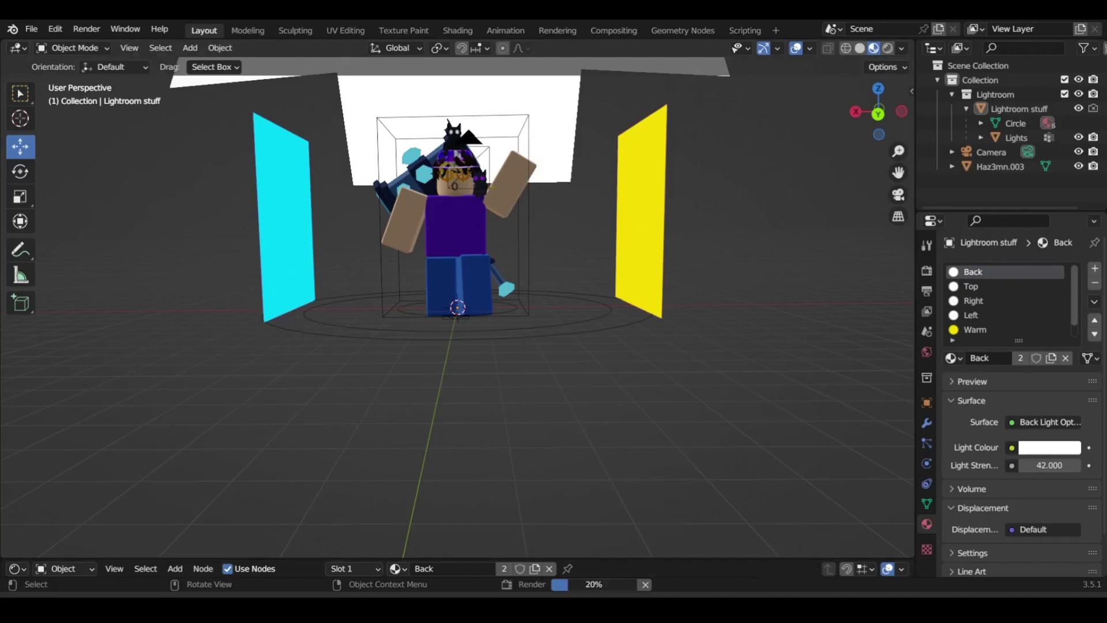
key("Escape")
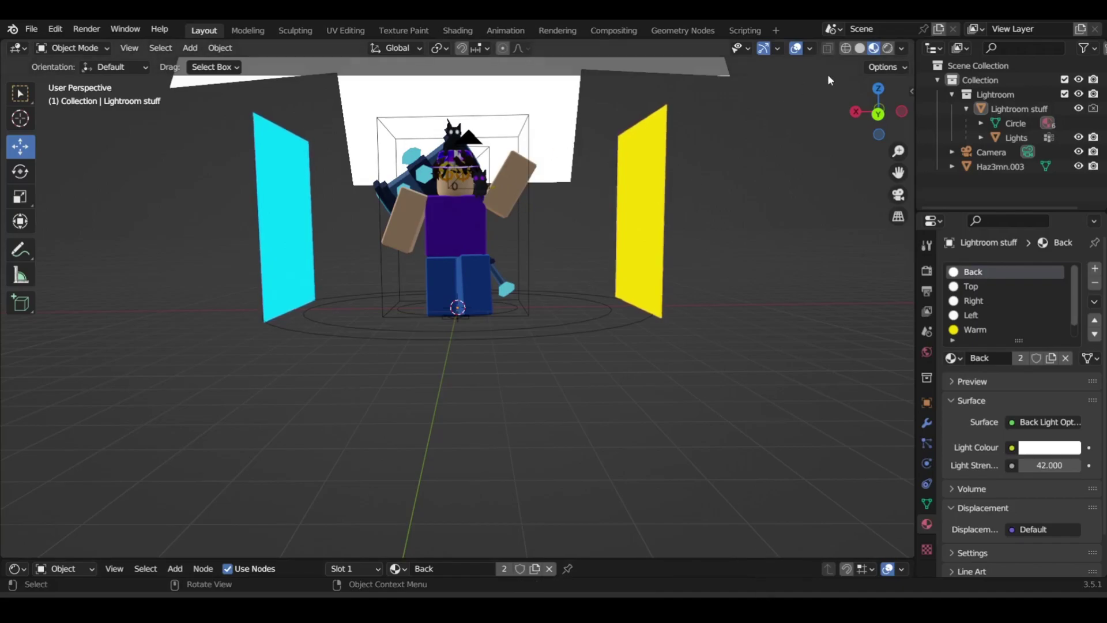
- Set the lightroom's Back light colour to a saturated green with hue 0.320 and saturation 1.000
left_click_drag(851, 99, 649, 281)
scroll(649, 281, "down", 5)
scroll(721, 290, "up", 1)
left_click(1018, 92)
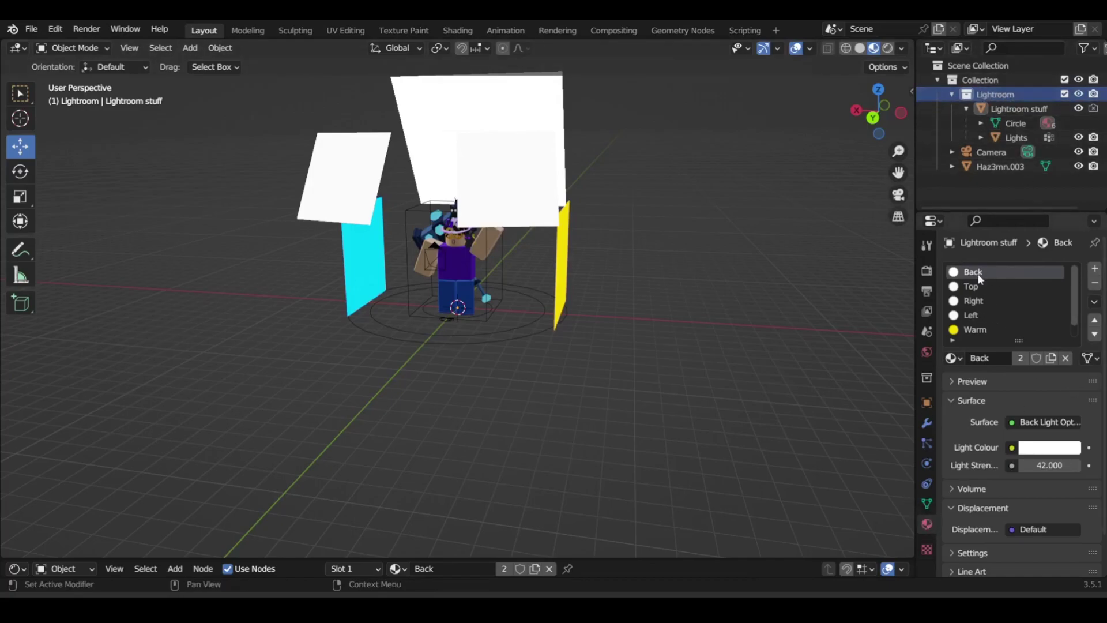
scroll(626, 316, "up", 2)
scroll(624, 310, "up", 1)
scroll(712, 251, "down", 1)
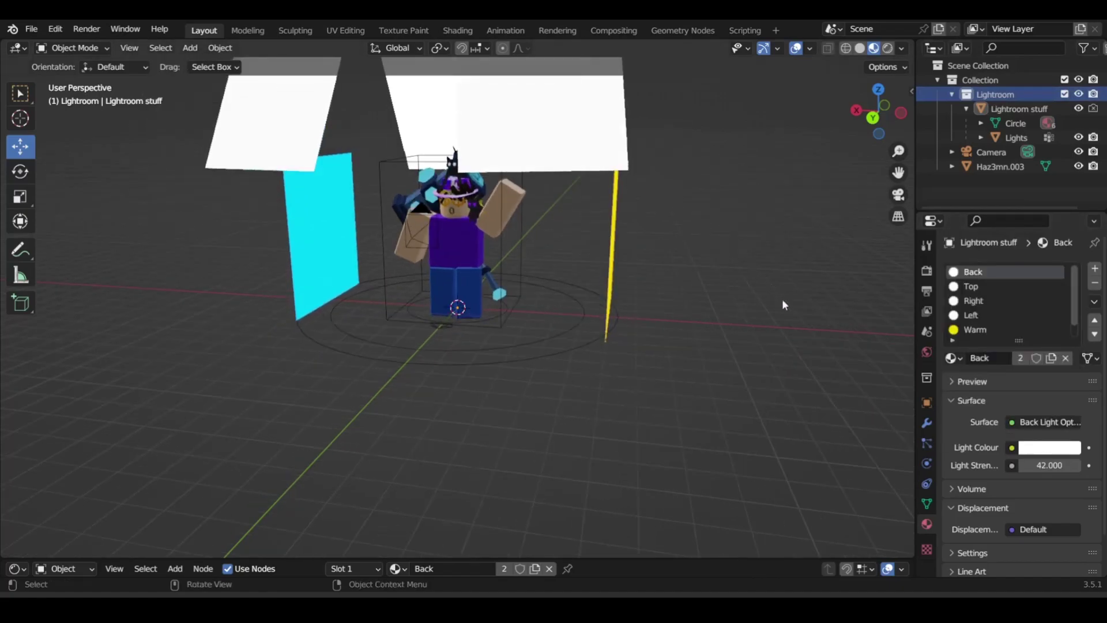
left_click(1032, 448)
mouse_move(1034, 285)
left_mouse_down()
mouse_move(1049, 306)
mouse_move(1052, 266)
mouse_move(1060, 291)
mouse_move(956, 273)
left_mouse_up()
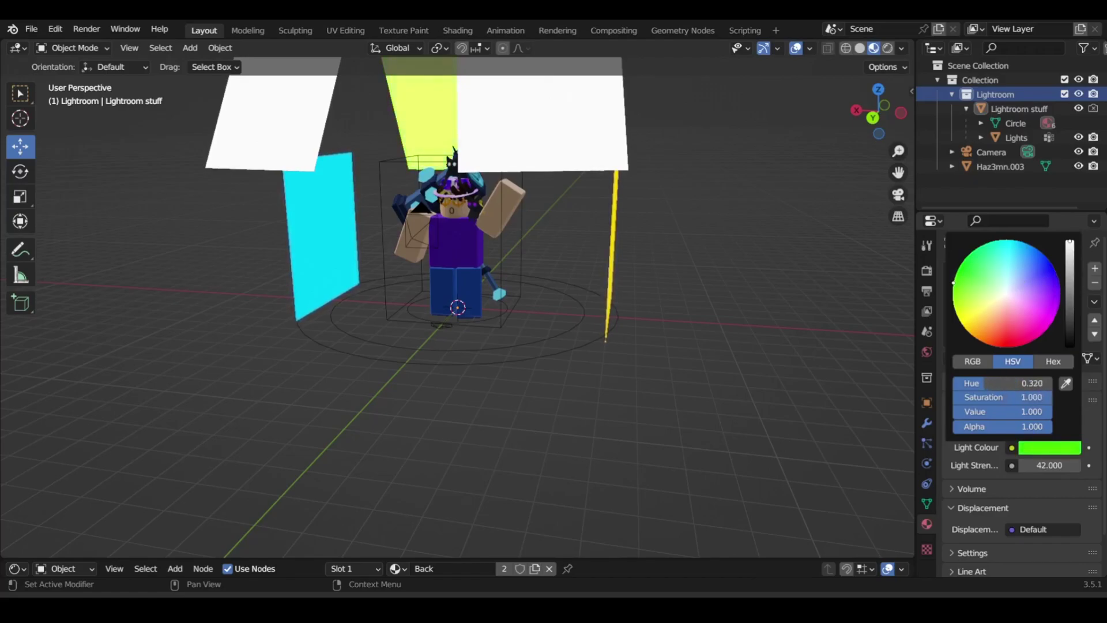
- Set the lightroom's Top light colour to a saturated yellow with hue 0.124 and saturation 1.000
mouse_move(843, 110)
left_mouse_down()
mouse_move(908, 92)
mouse_move(854, 114)
left_mouse_up()
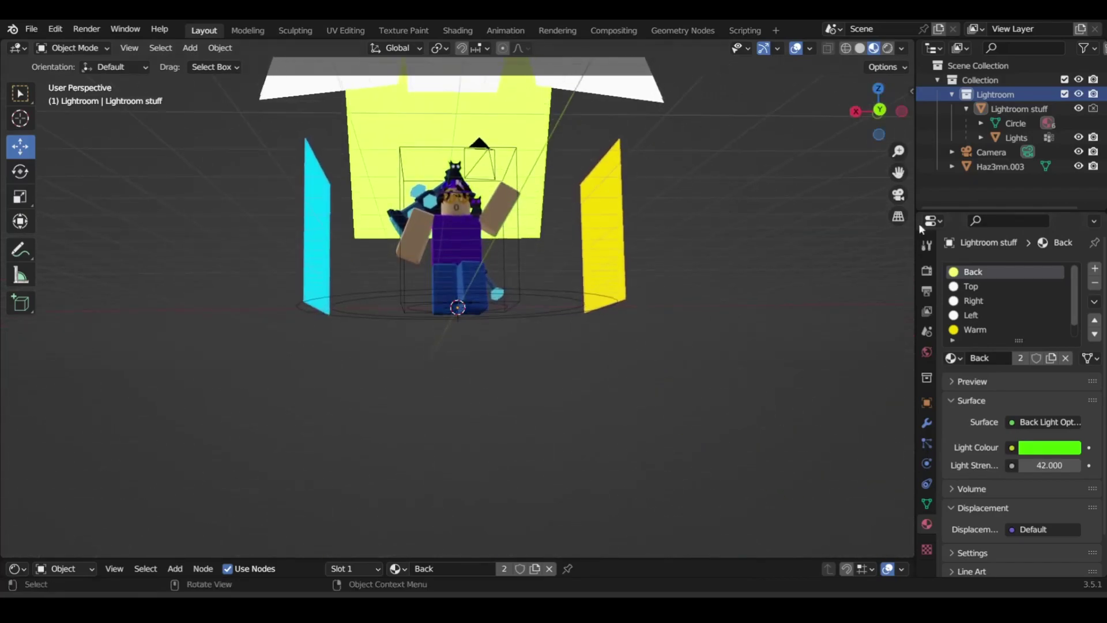
left_click(972, 301)
left_click(970, 286)
left_click(1056, 447)
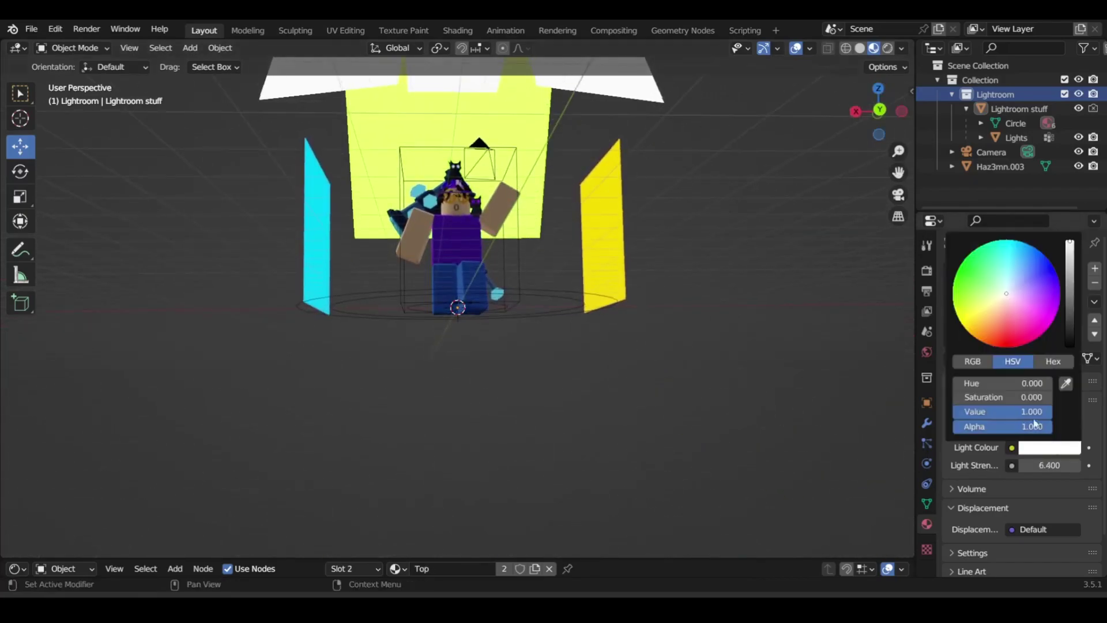
left_click(1045, 448)
left_click_drag(1004, 300, 937, 357)
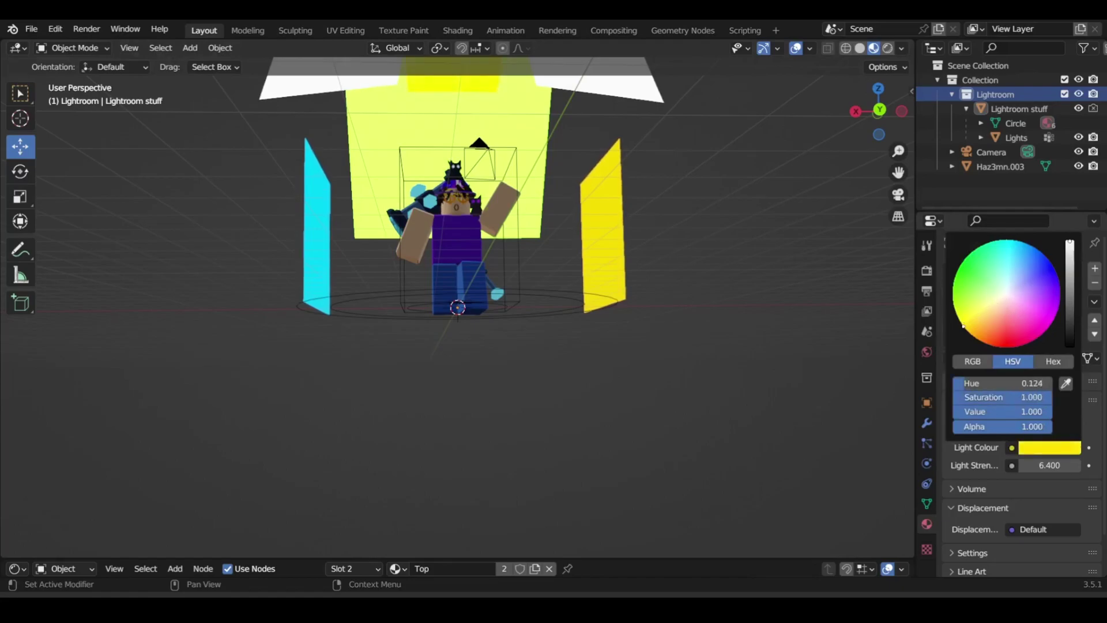
- Set the lightroom's Right light colour to a saturated cyan
left_click(973, 300)
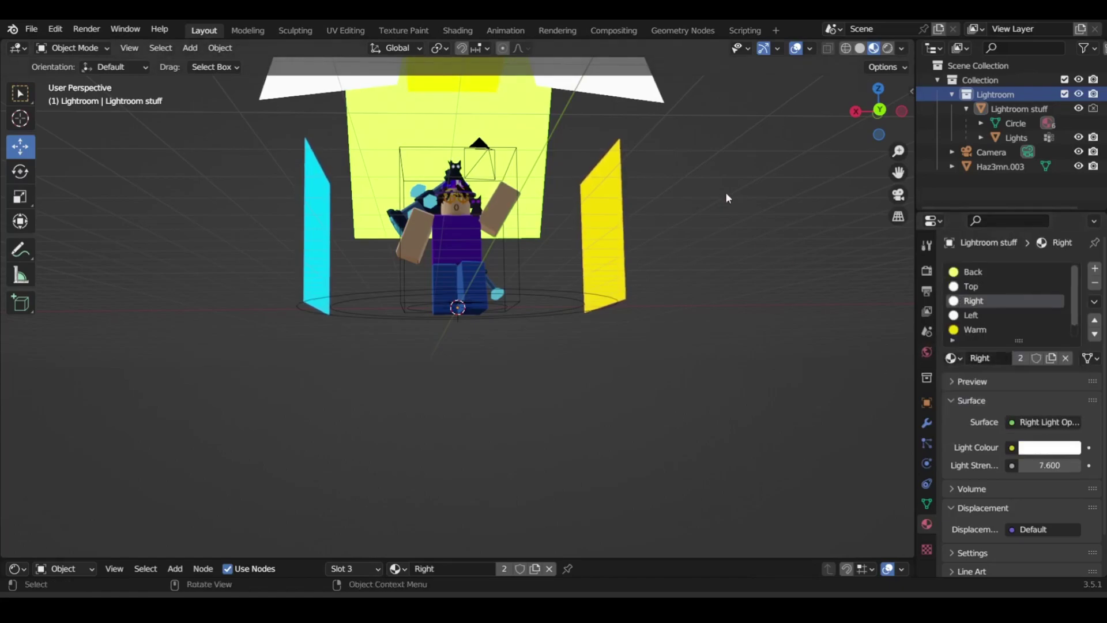
left_click_drag(880, 95, 887, 118)
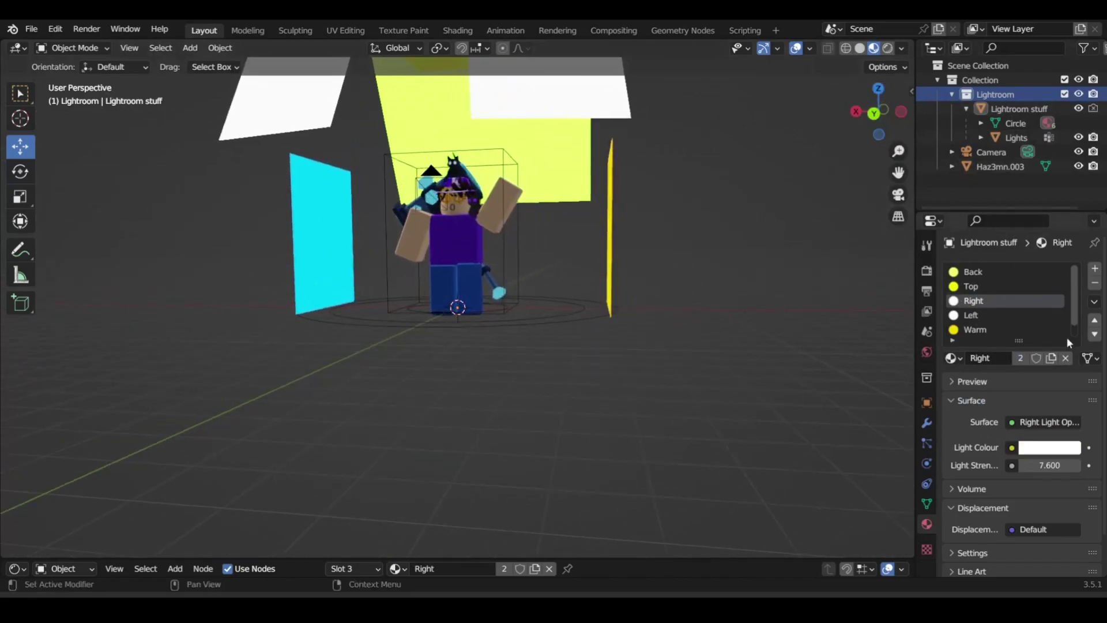
left_click(1049, 447)
left_click_drag(957, 323, 1012, 245)
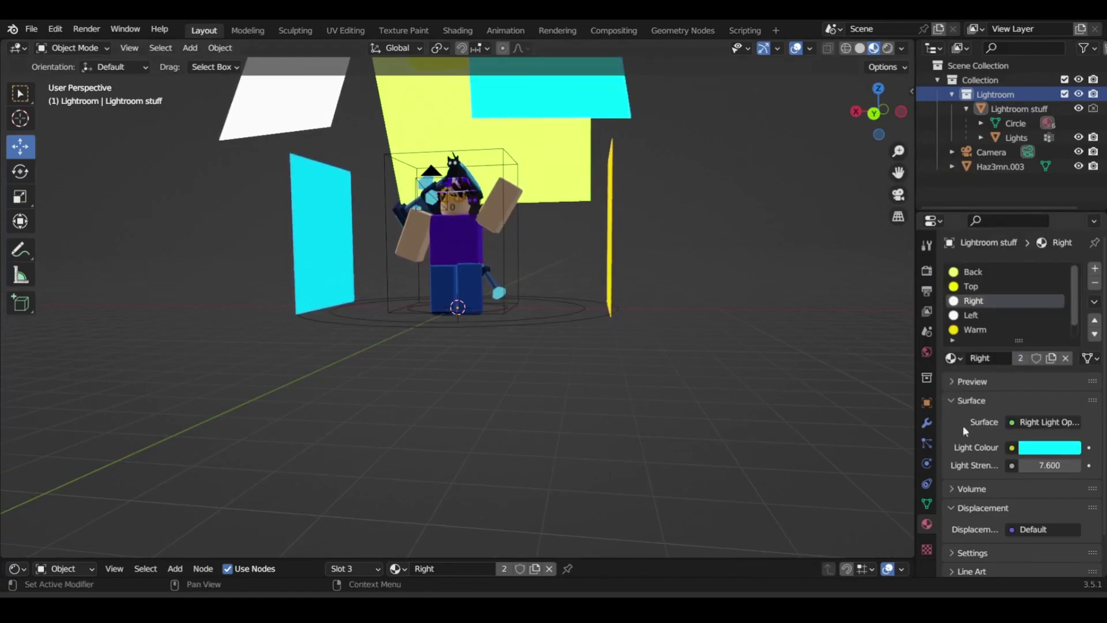
- Set the lightroom's Left light colour to a saturated red
left_click(962, 326)
left_click(963, 315)
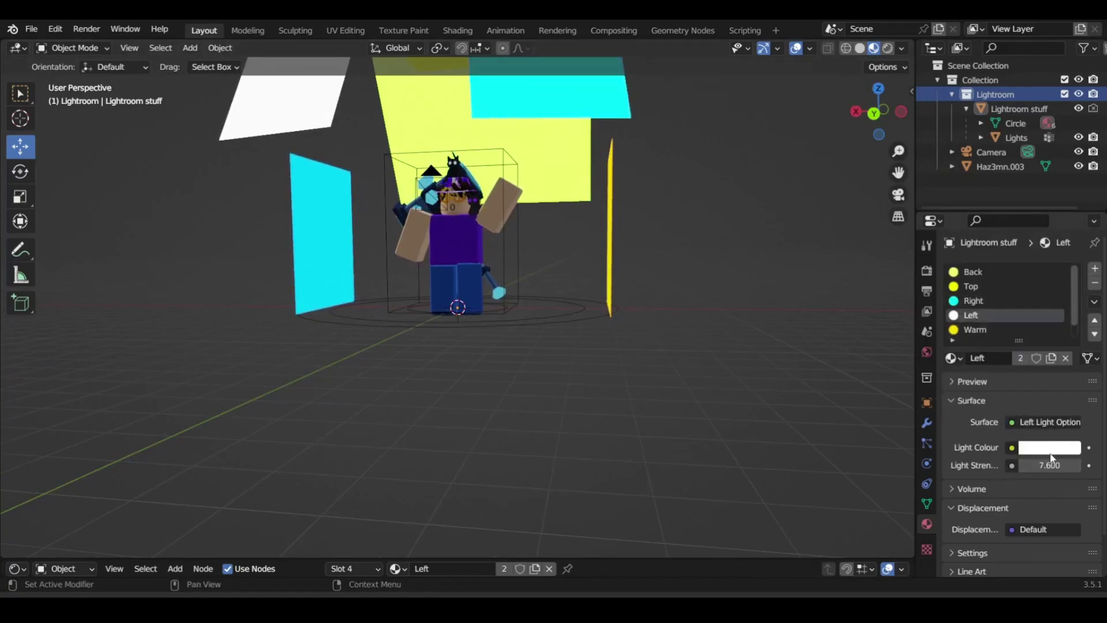
left_click(1049, 449)
left_click_drag(963, 320, 997, 343)
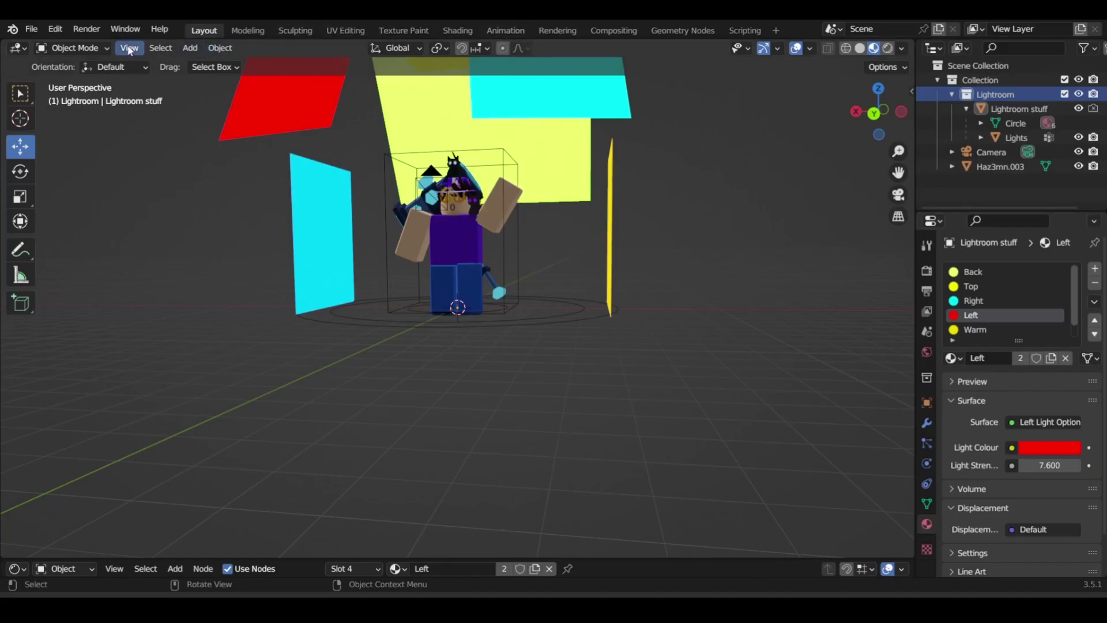
left_click(897, 194)
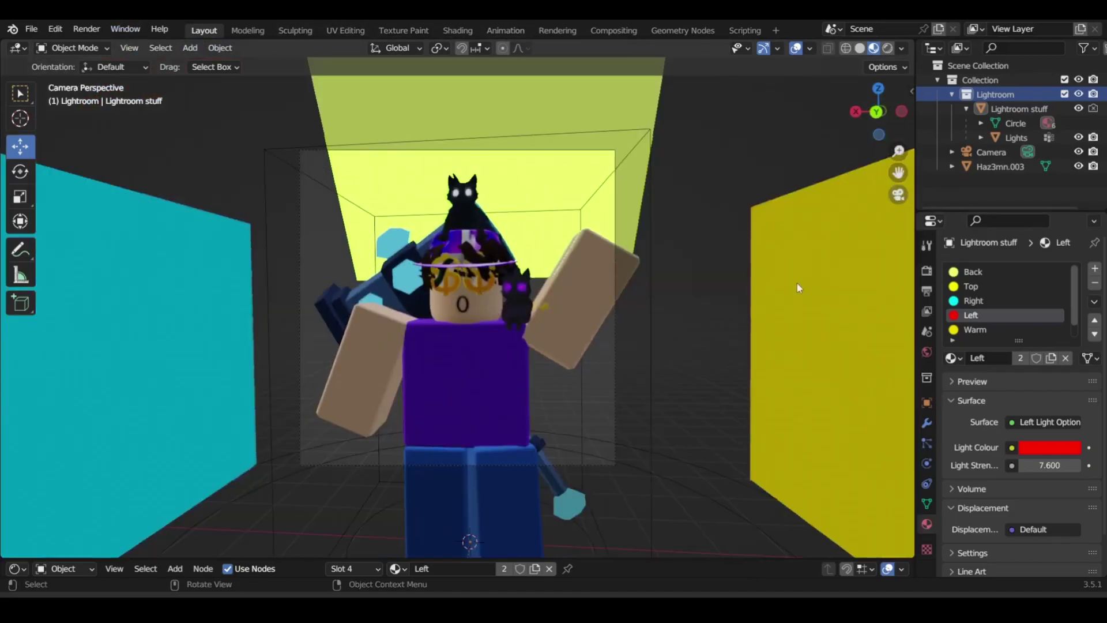
left_click(897, 194)
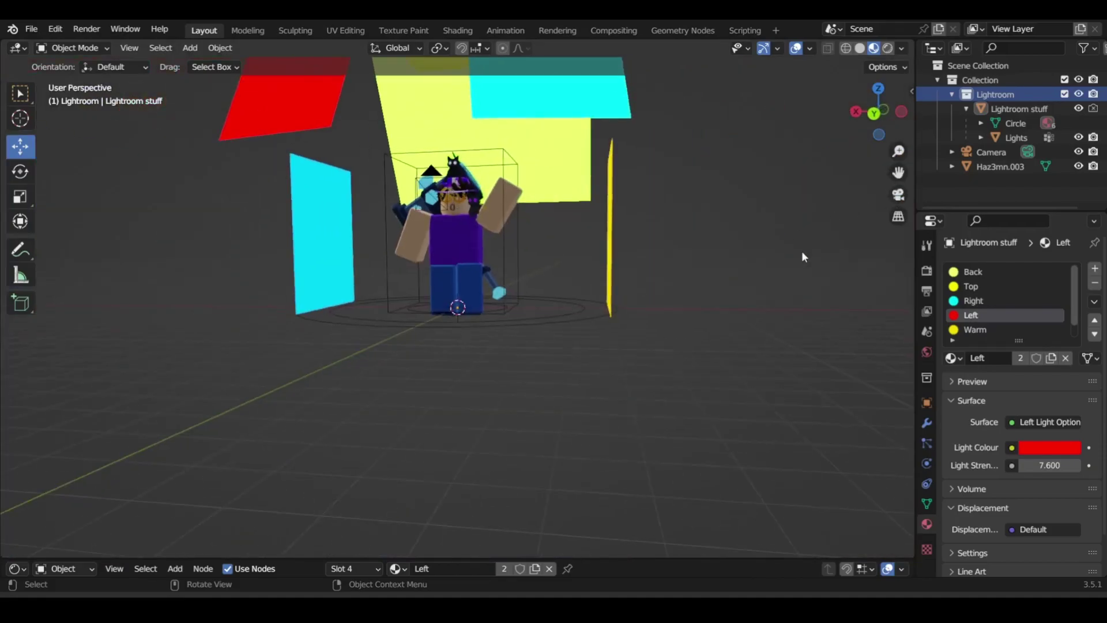
- Select the avatar and set its Handle1Mtl.003 material's roughness to 0.000 and metallic to 0.211
mouse_move(877, 113)
left_mouse_down()
mouse_move(847, 116)
mouse_move(873, 115)
left_mouse_up()
scroll(980, 277, "down", 2)
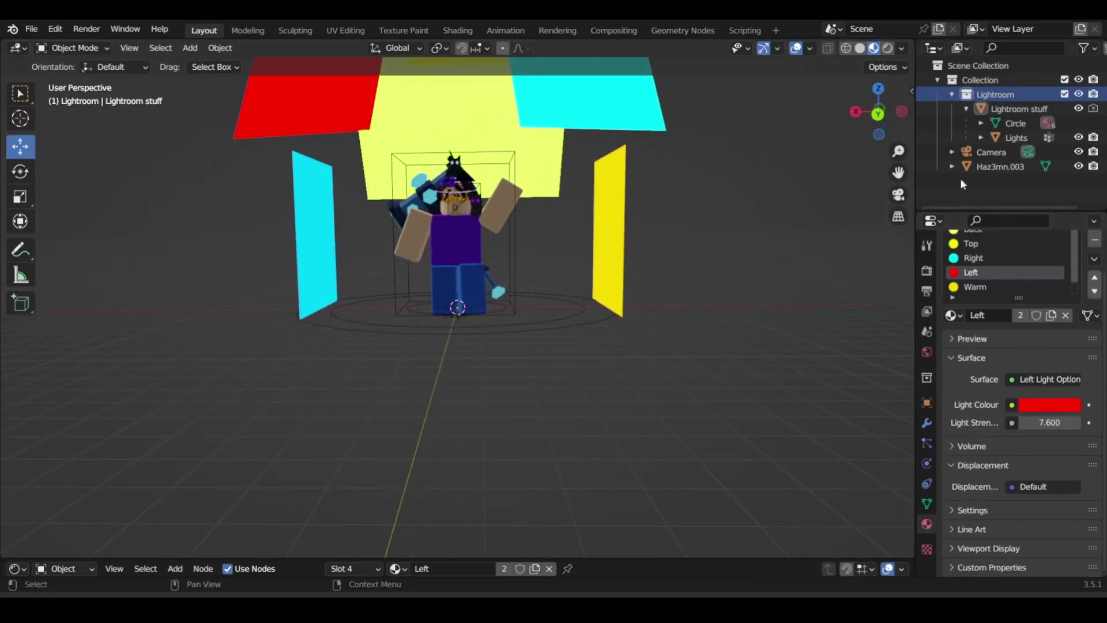
left_click(998, 166)
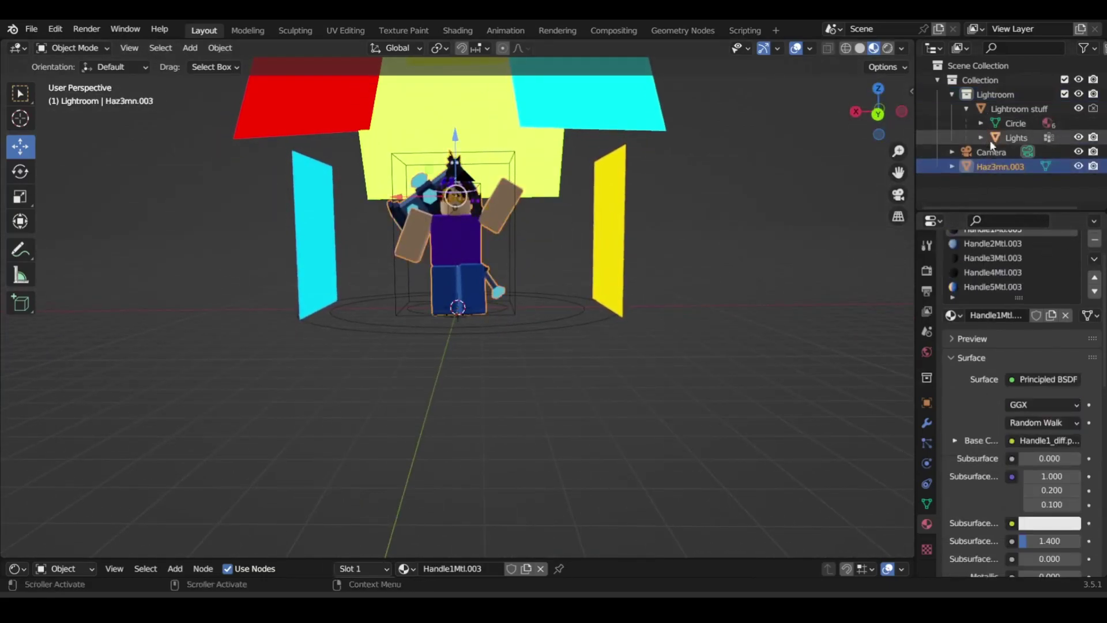
scroll(1021, 479, "down", 2)
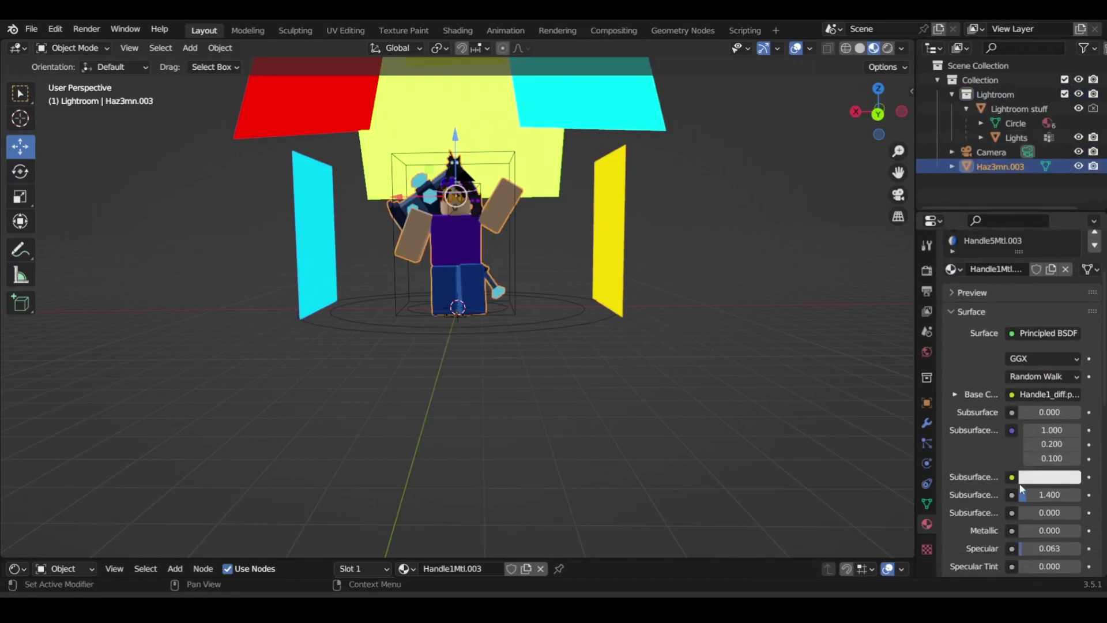
scroll(1022, 484, "down", 3)
scroll(1026, 470, "down", 2)
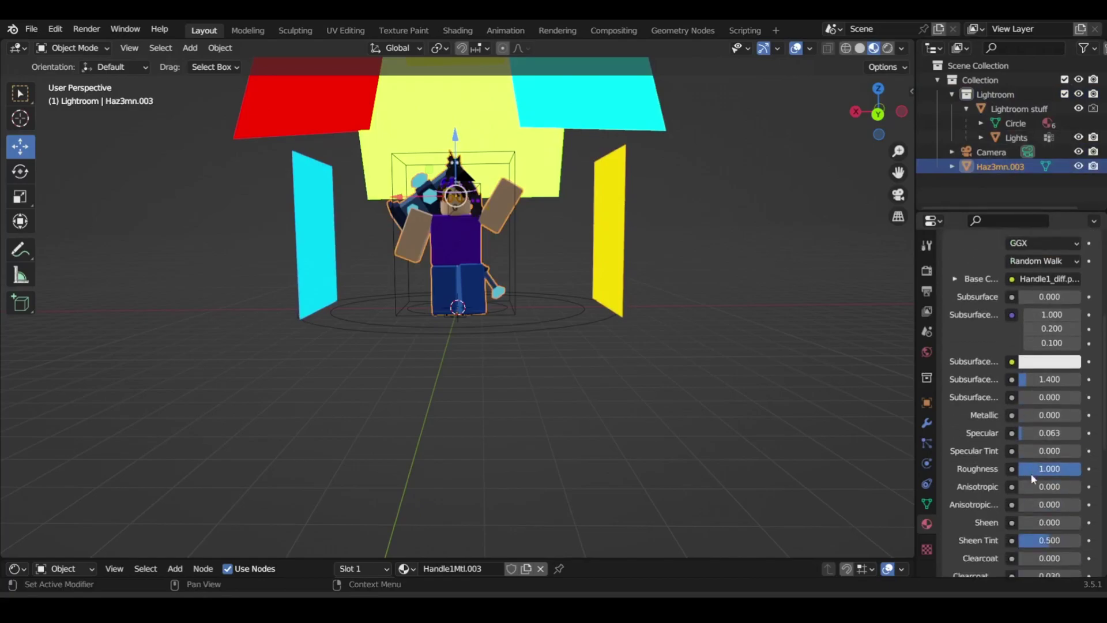
left_click_drag(1049, 468, 1018, 467)
left_click(810, 412)
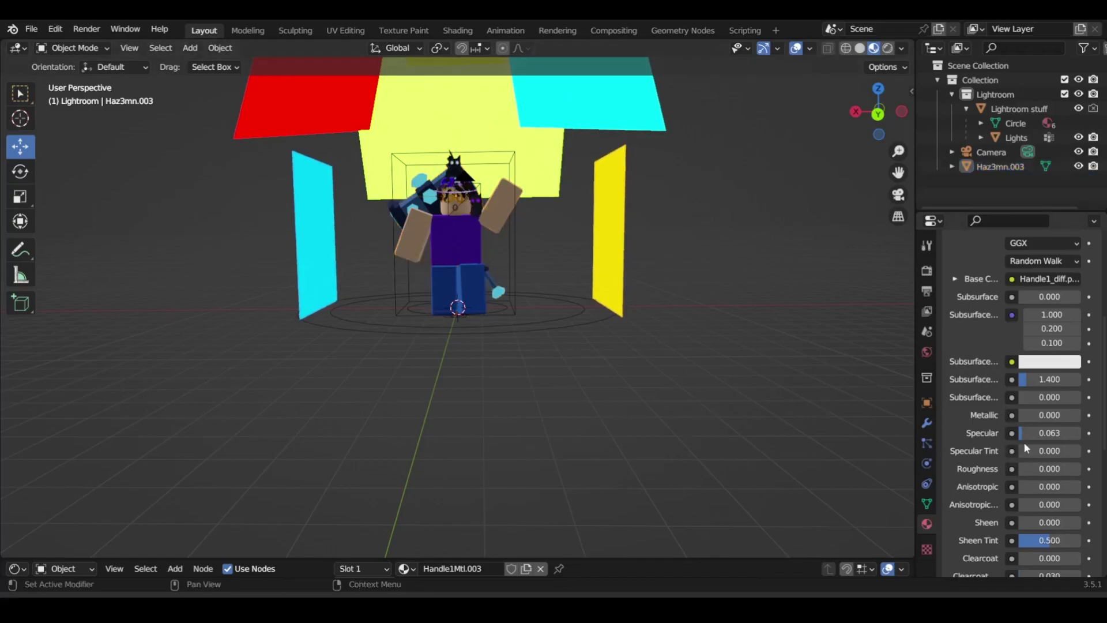
left_click_drag(1038, 415, 1048, 415)
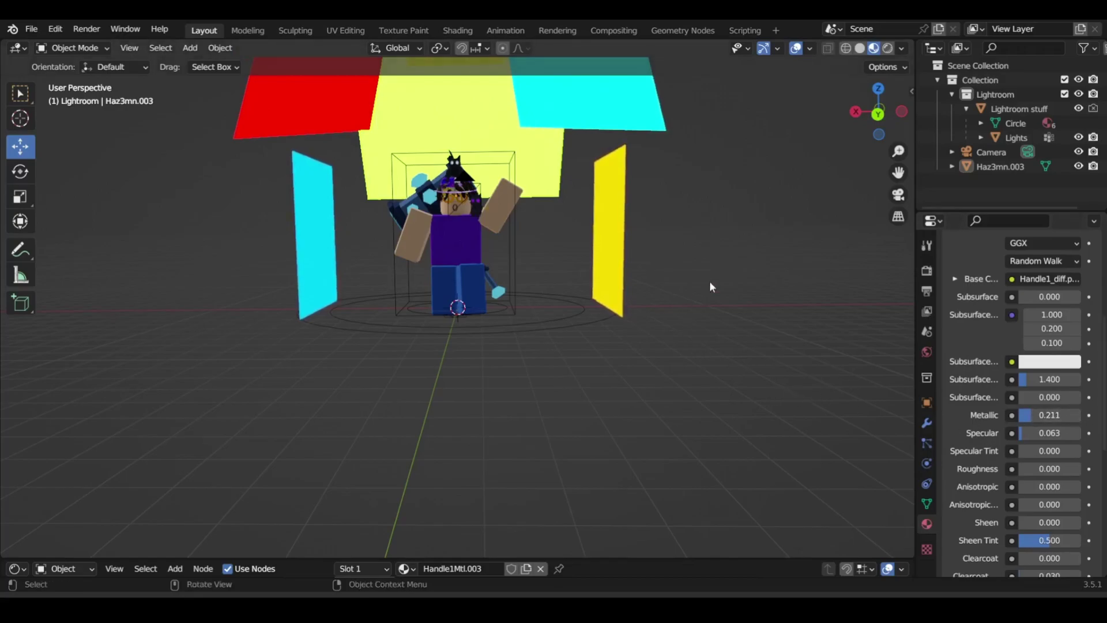
- Render a still image of the avatar with the coloured lights and open the render result's image commands
left_click_drag(879, 118, 728, 149)
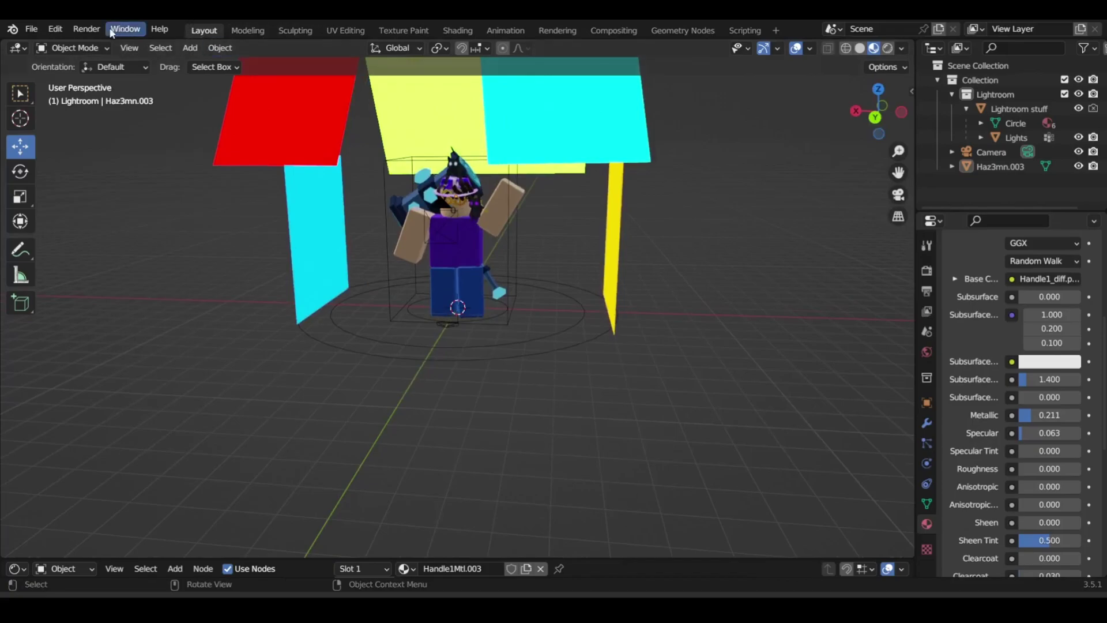
left_click(86, 29)
left_click(103, 43)
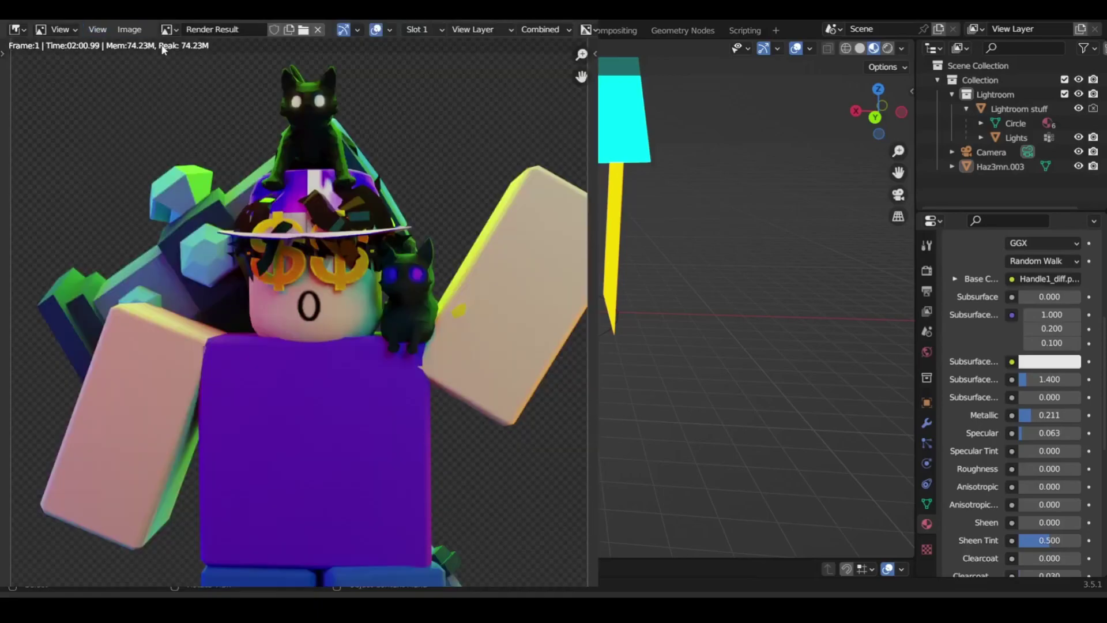
left_click(130, 29)
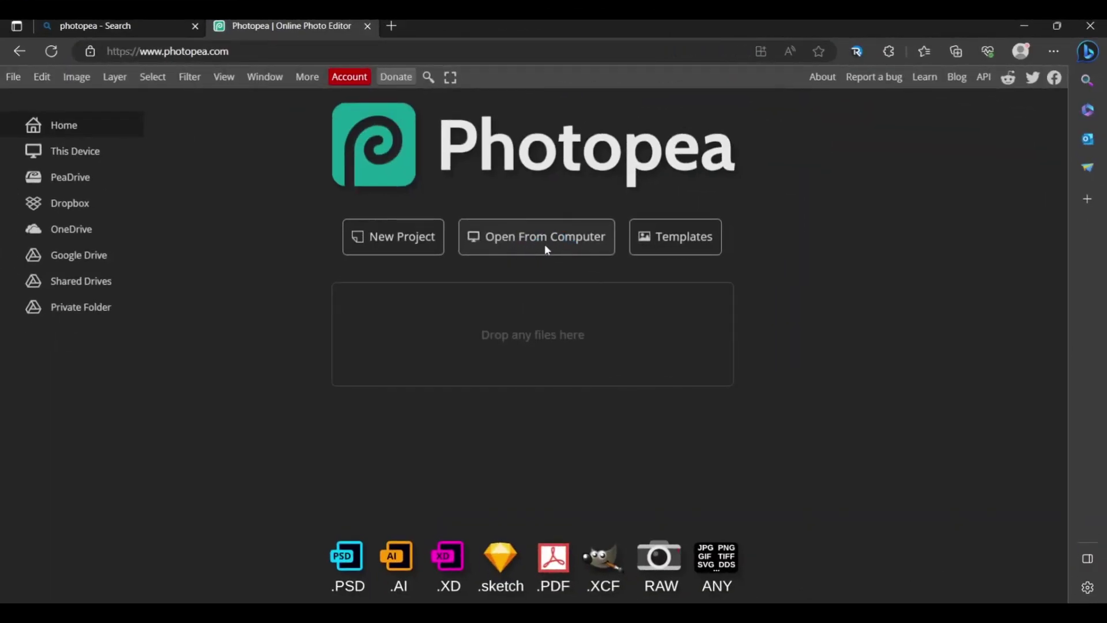
- Switch to Photopea and open the rendered avatar file haz3mn.psd from the computer
left_click(546, 248)
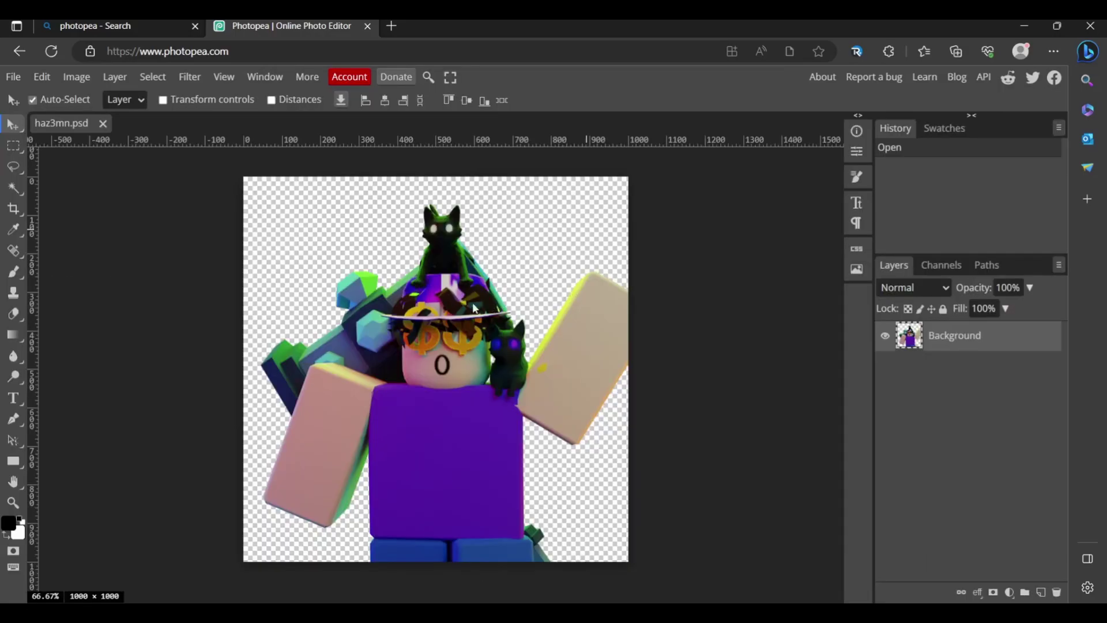
right_click(971, 349)
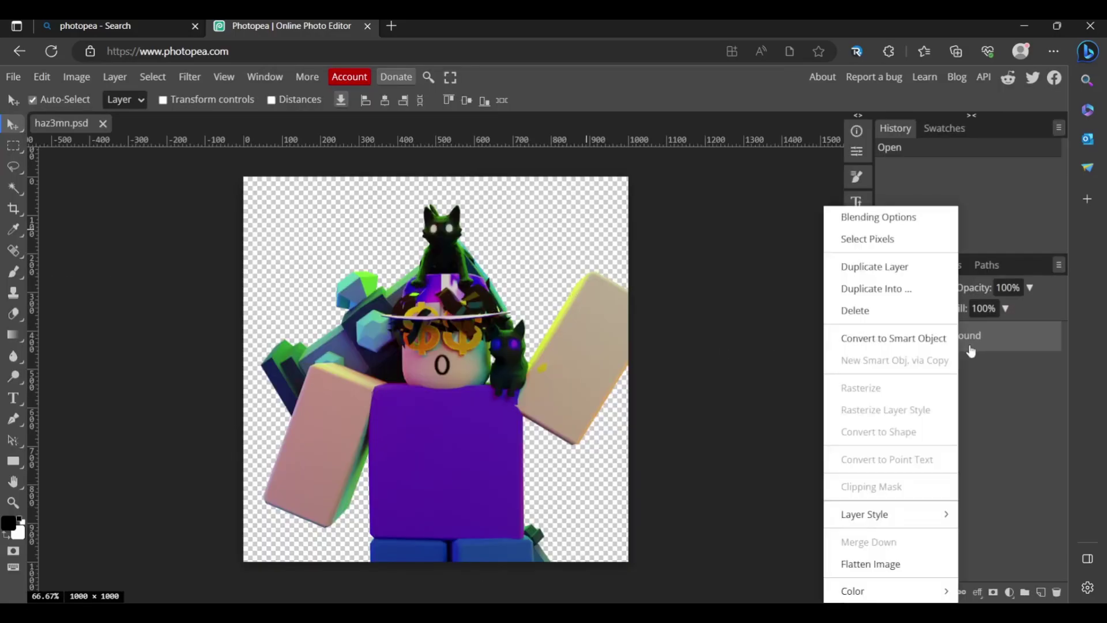
left_click(861, 222)
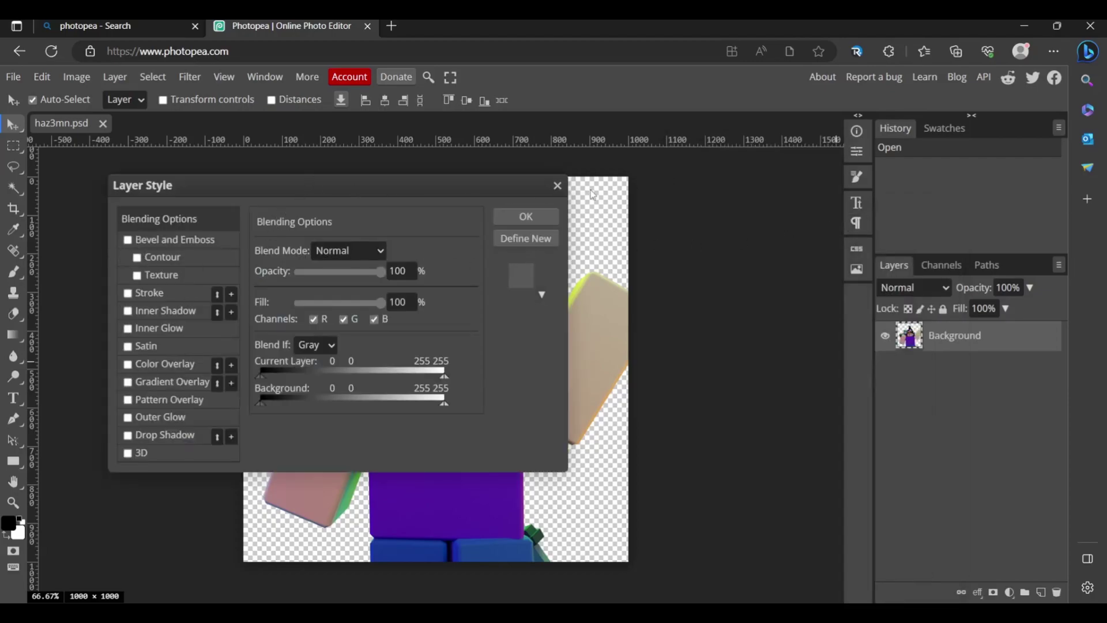
left_click(556, 185)
- Add a black Stroke effect to the Background layer with a size of 8 px and the Outside position
right_click(960, 341)
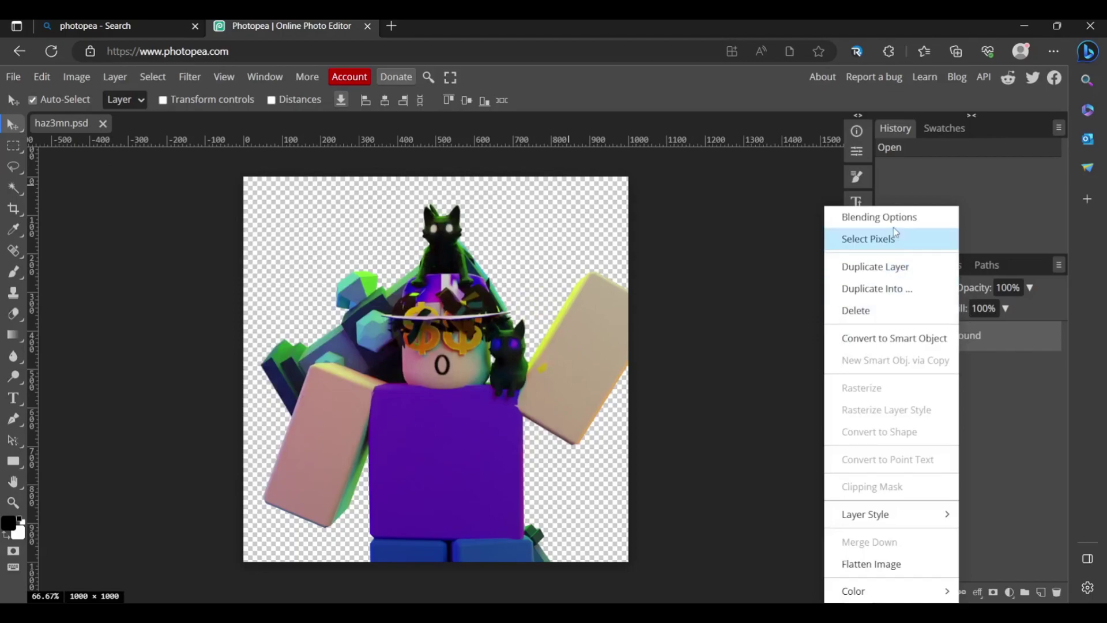
left_click(861, 219)
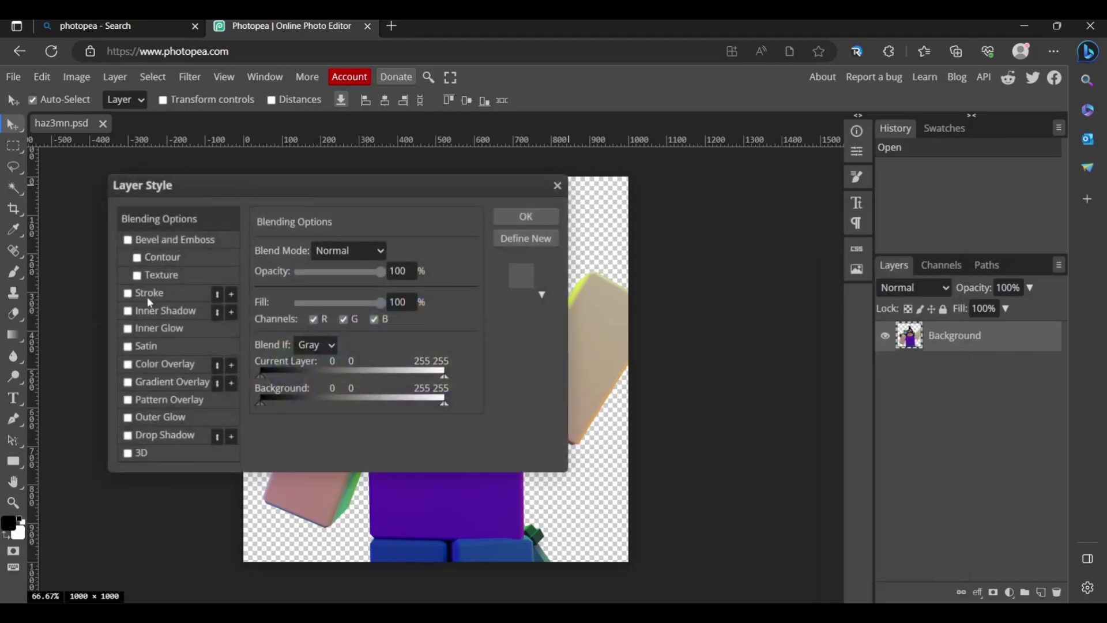
left_click(128, 311)
left_click(129, 313)
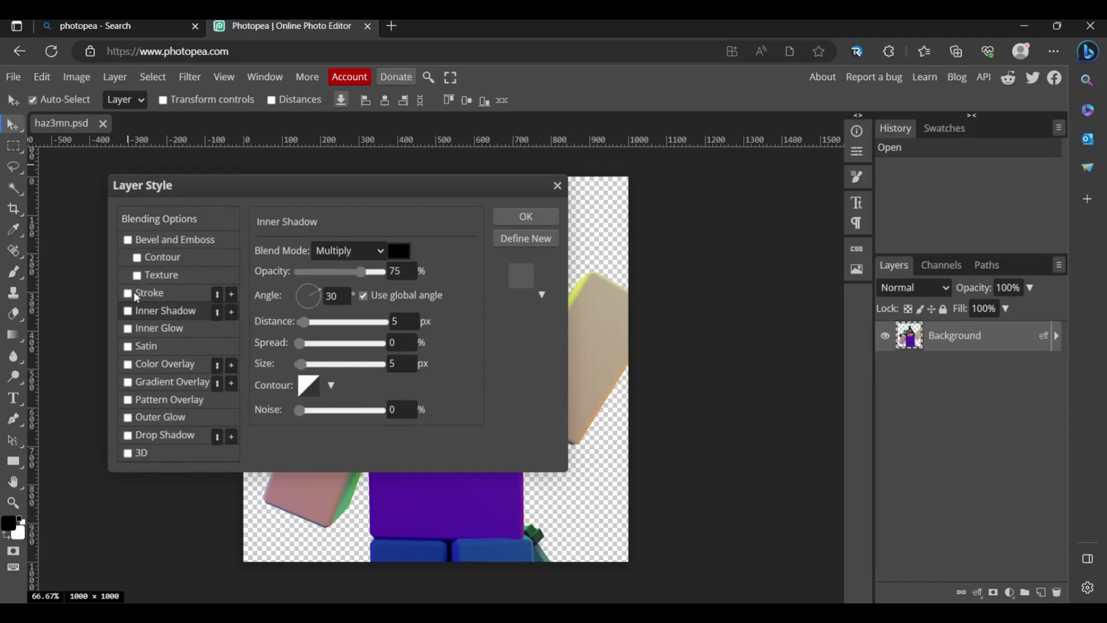
left_click(136, 296)
mouse_move(310, 196)
left_mouse_down()
mouse_move(586, 234)
mouse_move(874, 182)
left_mouse_up()
mouse_move(852, 257)
left_mouse_down()
mouse_move(872, 260)
mouse_move(852, 258)
left_mouse_up()
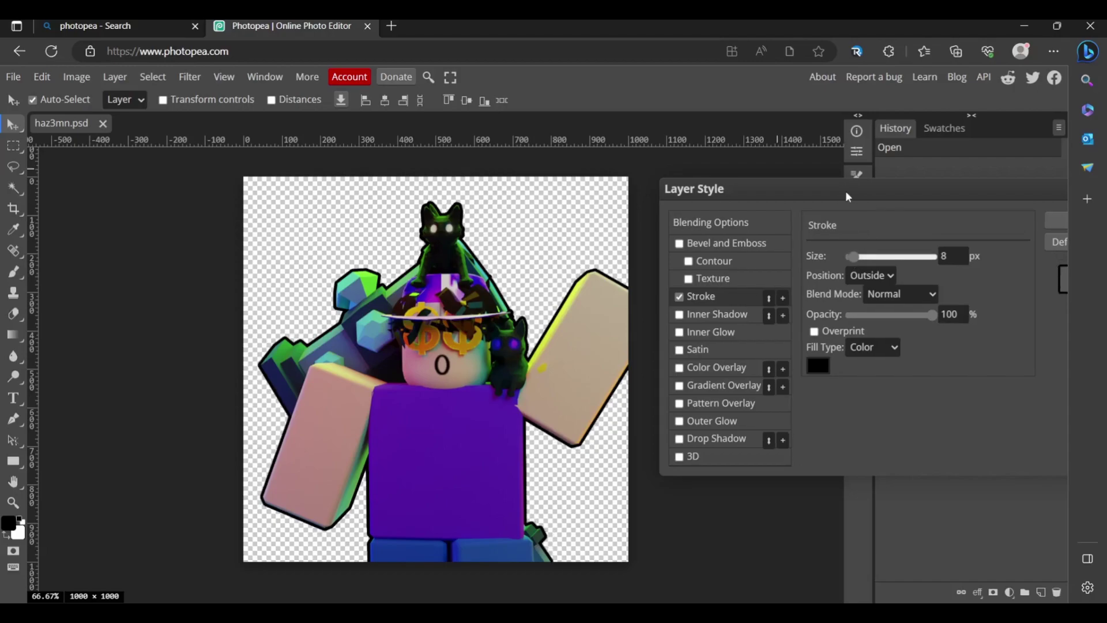
- Set the stroke colour to the violet 7100ff
left_click_drag(849, 196, 701, 135)
left_click(668, 304)
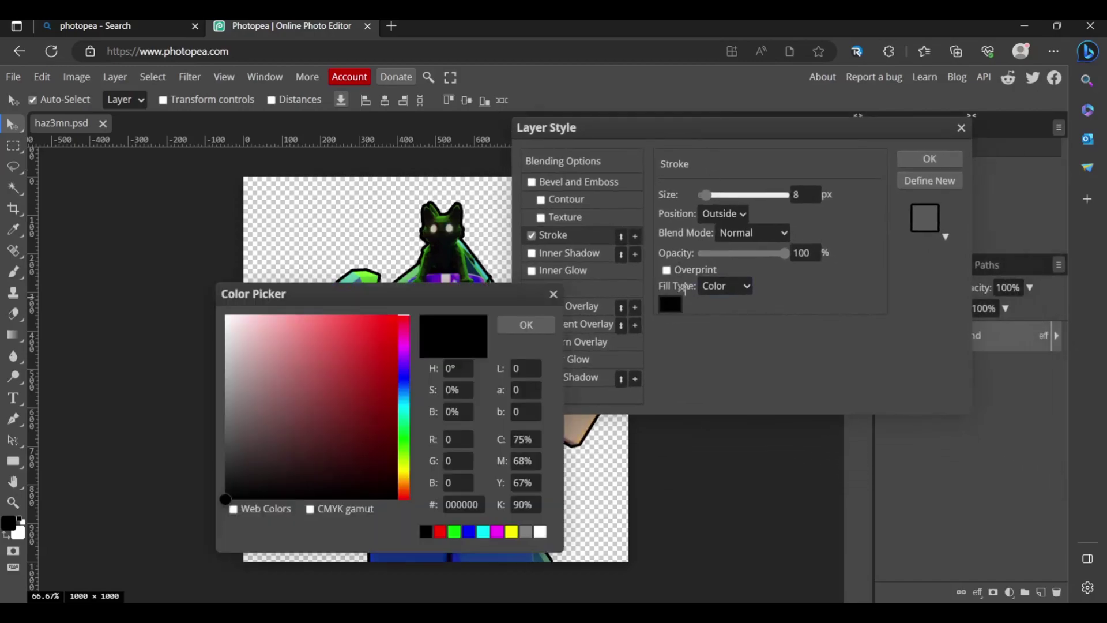
mouse_move(321, 346)
left_mouse_down()
mouse_move(404, 311)
mouse_move(449, 309)
left_mouse_up()
left_click_drag(403, 372, 404, 380)
left_click_drag(439, 298, 910, 214)
mouse_move(880, 304)
left_mouse_down()
mouse_move(881, 332)
mouse_move(880, 272)
left_mouse_up()
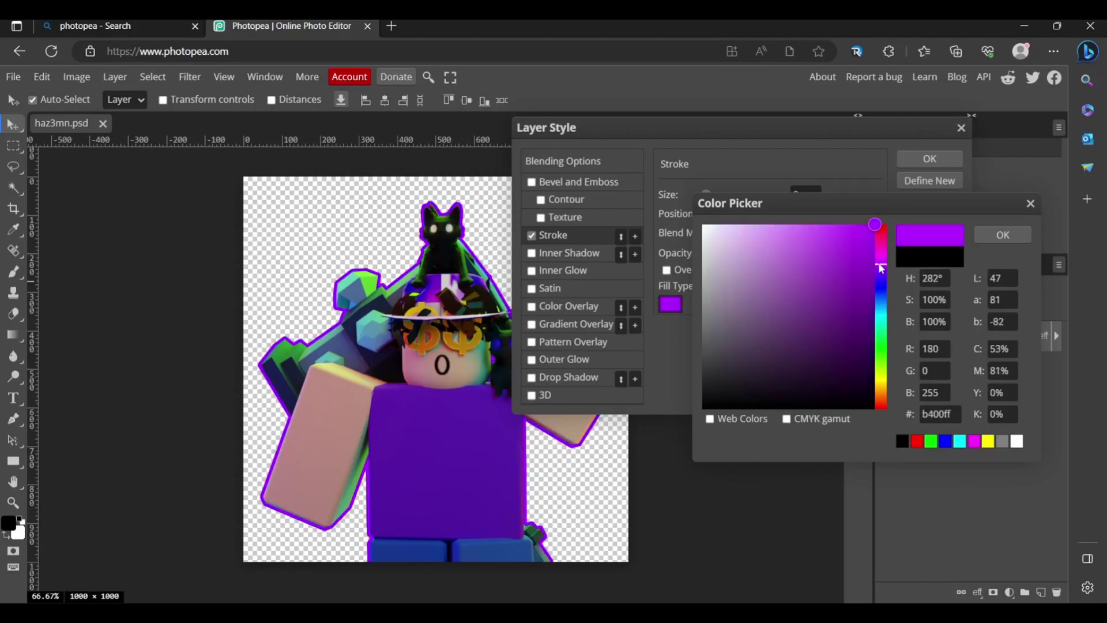
left_click(828, 239)
left_click_drag(856, 236, 881, 219)
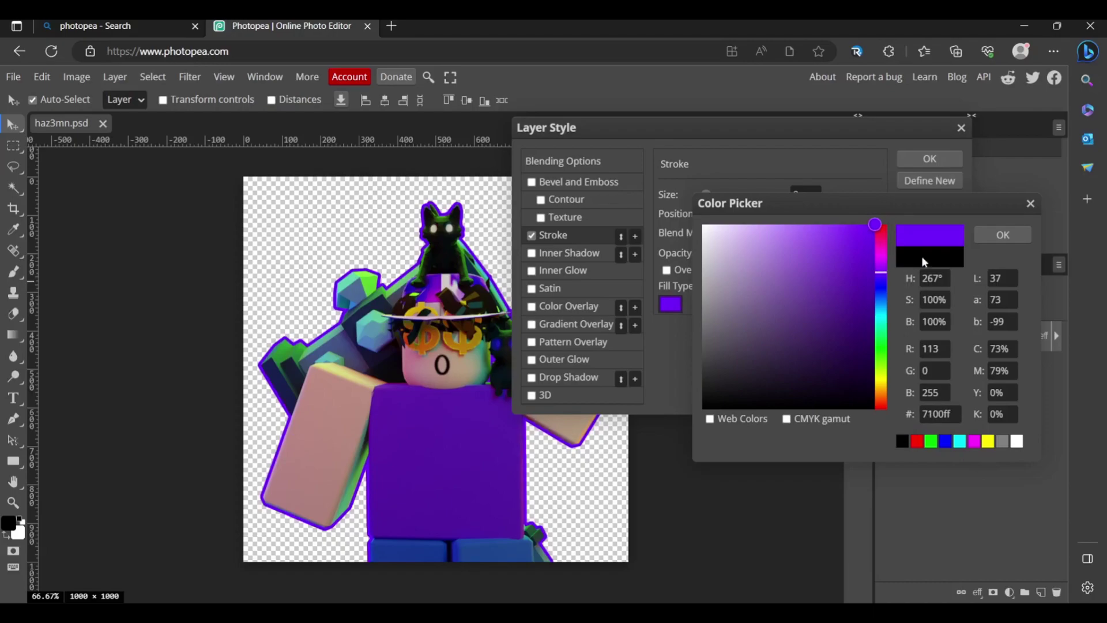
key("Return")
- Try stroke sizes of 17 px and 4 px and return the size to 8 px
left_click(705, 198)
left_click_drag(702, 197, 709, 196)
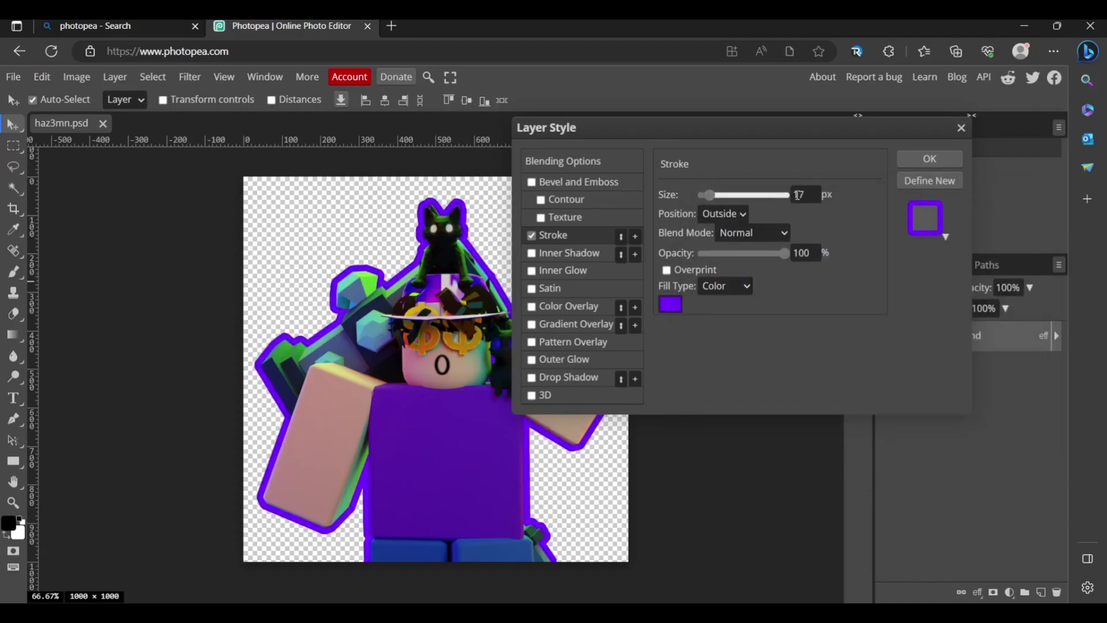
key("BackSpace")
key("BackSpace")
type("4")
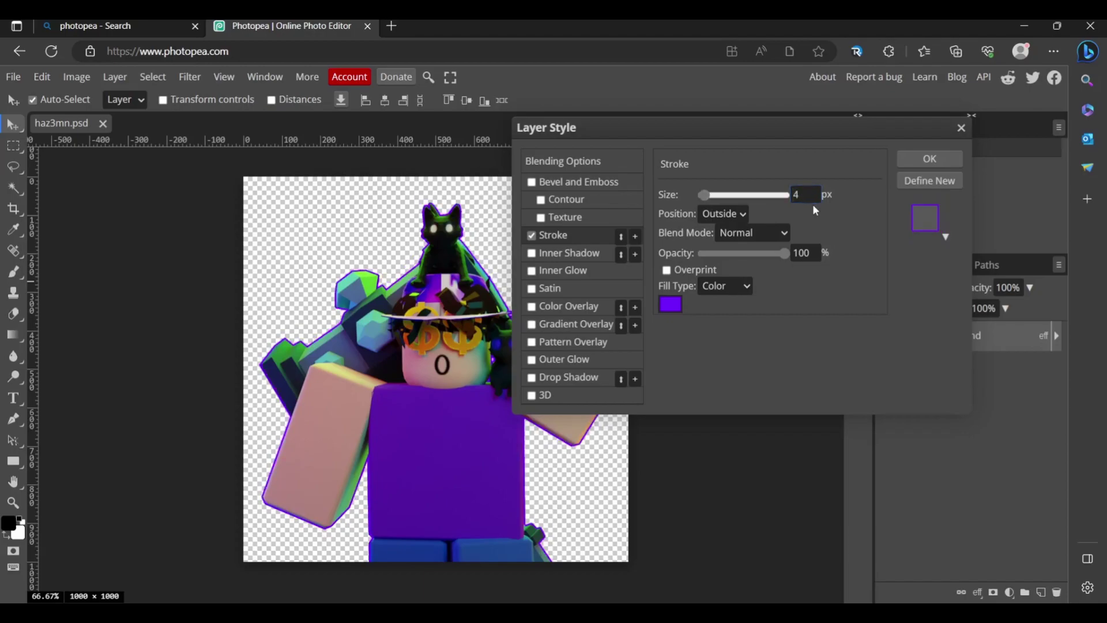
key("BackSpace")
type("8")
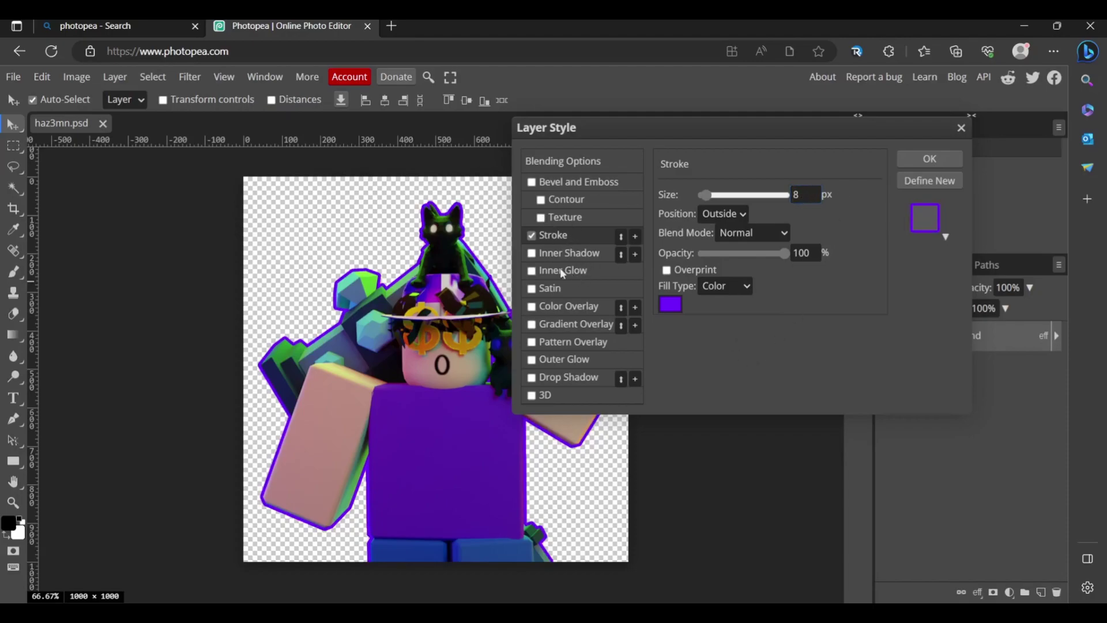
- Enable the Inner Glow effect on the Background layer and set its noise to 0%
left_click(537, 271)
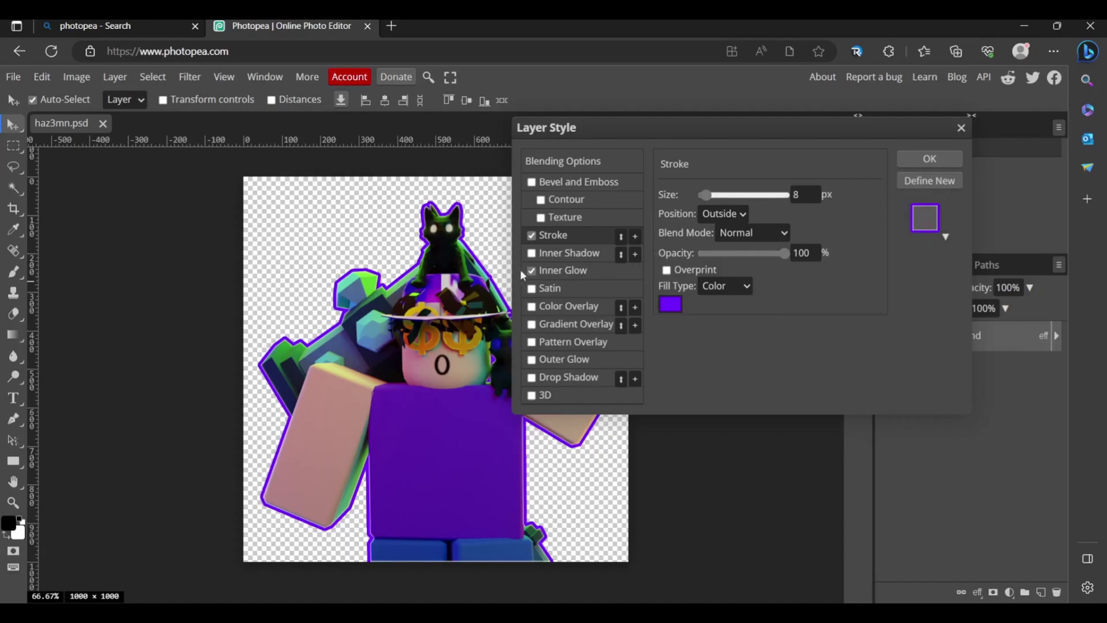
left_click(573, 271)
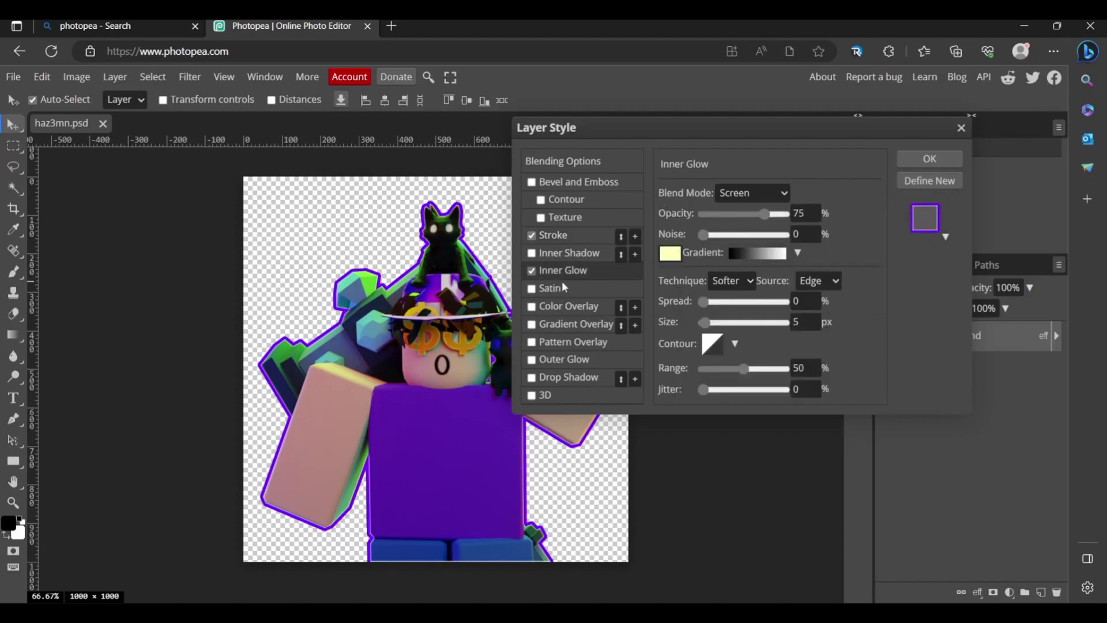
left_click(572, 236)
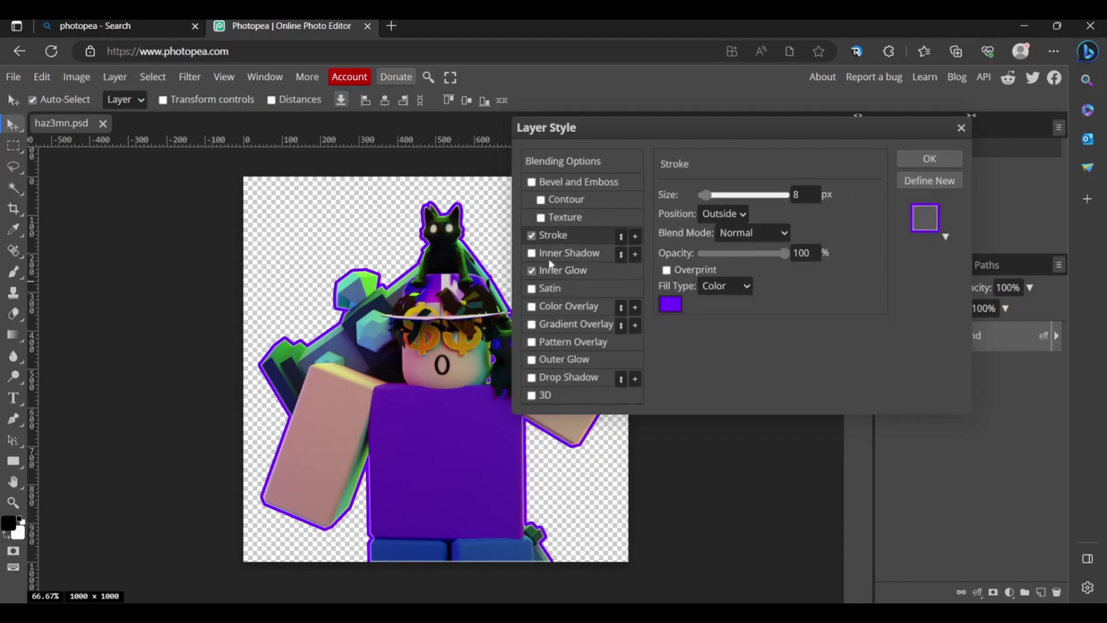
left_click(558, 269)
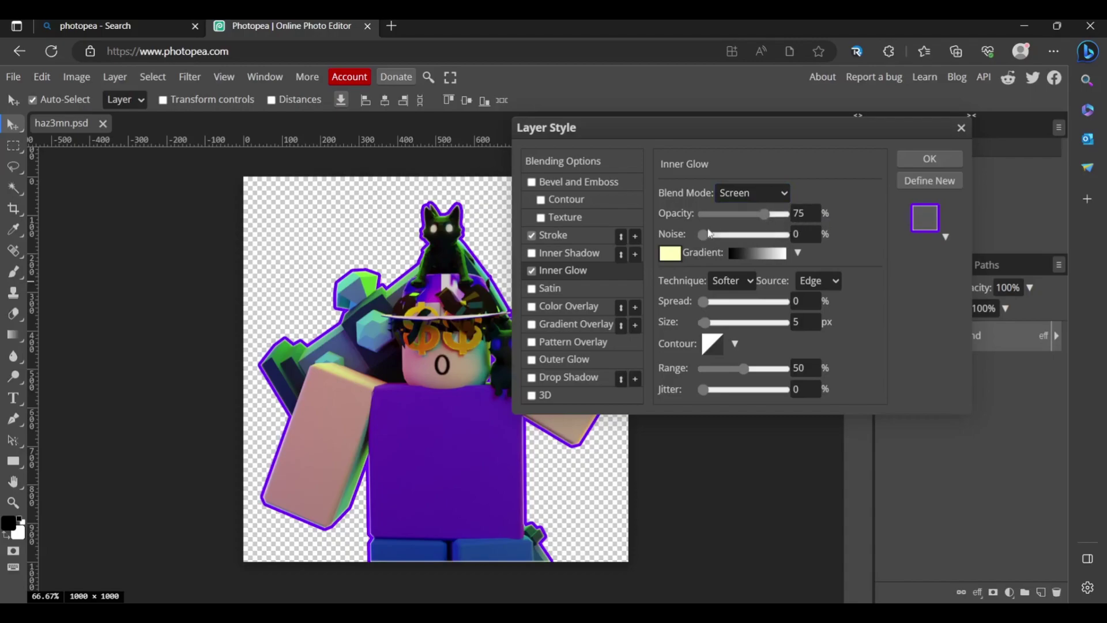
mouse_move(702, 234)
left_mouse_down()
mouse_move(732, 235)
mouse_move(607, 236)
left_mouse_up()
- Set the Inner Glow colour to violet 8900ff and increase the glow so it spreads further inside the avatar's edges
left_click(669, 253)
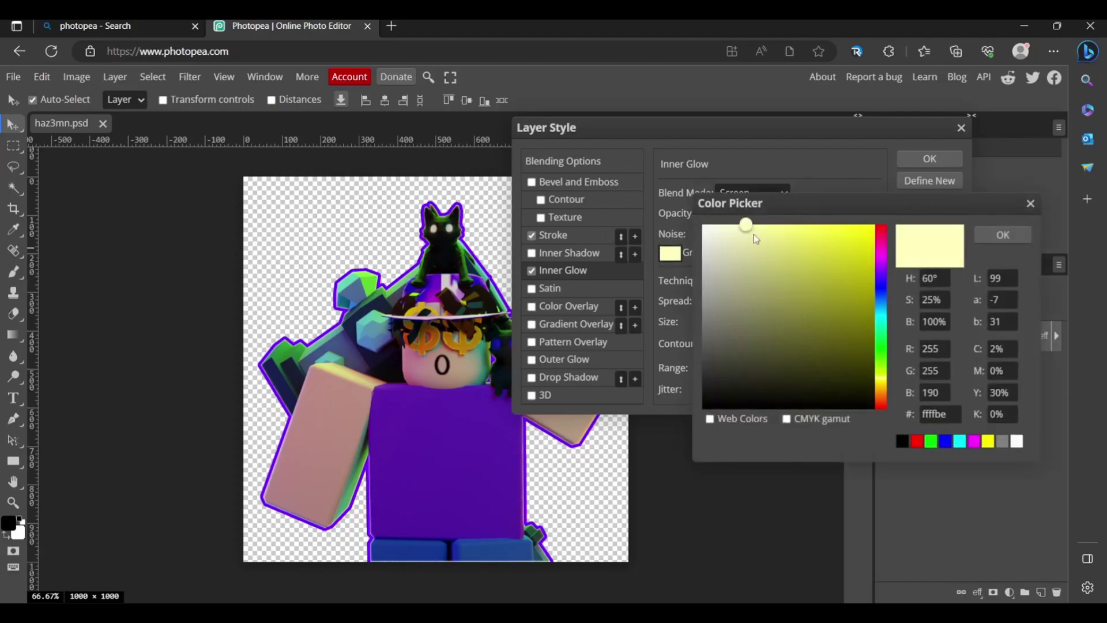
left_click(776, 239)
left_click(864, 300)
left_click(879, 300)
left_click(880, 298)
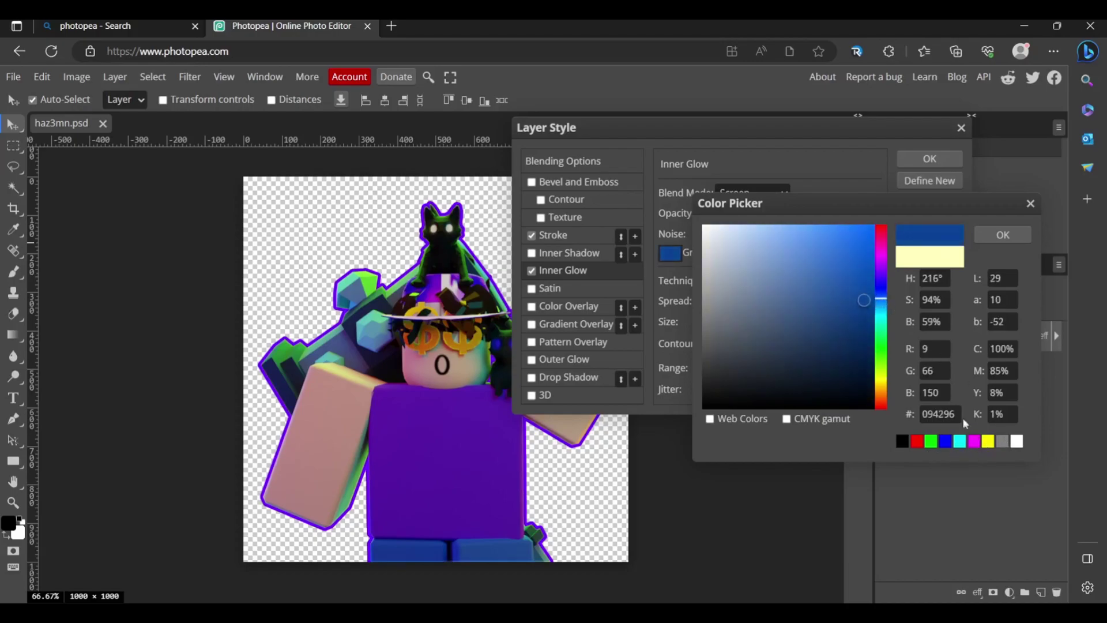
left_click(878, 258)
left_click(879, 268)
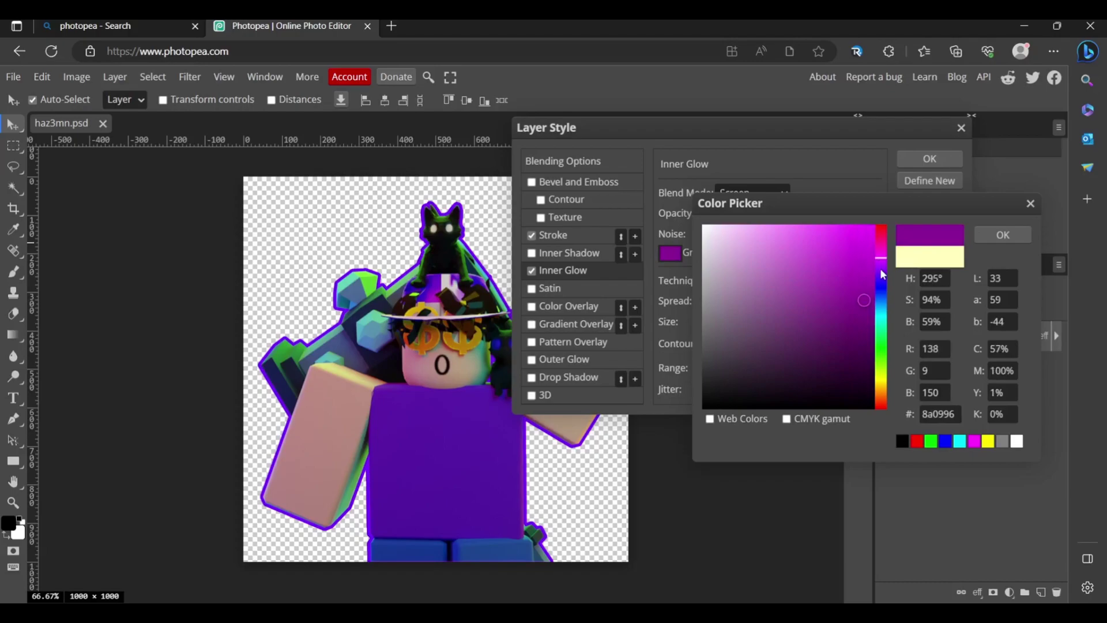
left_click(875, 223)
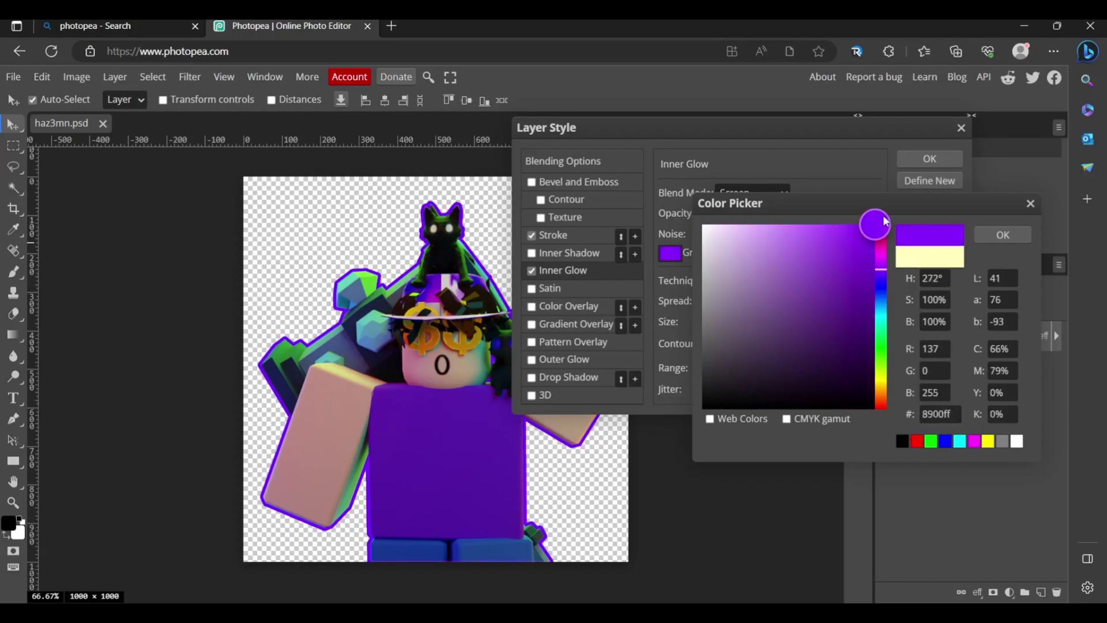
left_click(1003, 234)
left_click_drag(704, 306, 738, 324)
key("shift+Down")
- Add an Outer Glow in purple aa00ff with 19% spread and 43 px size, and apply the layer styles
left_click(544, 358)
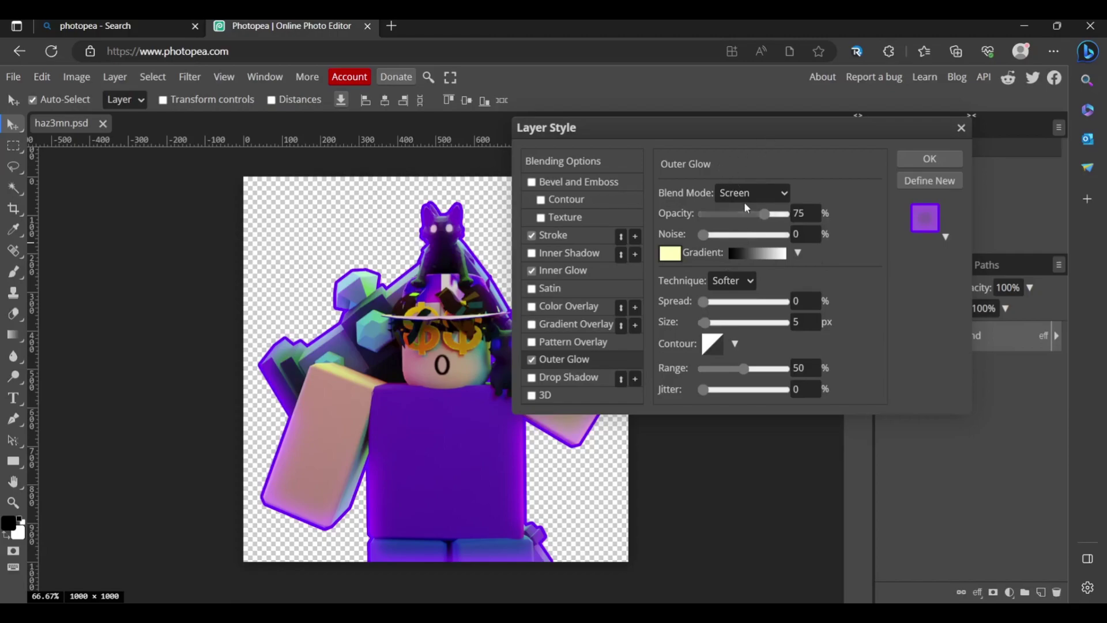
left_click(669, 254)
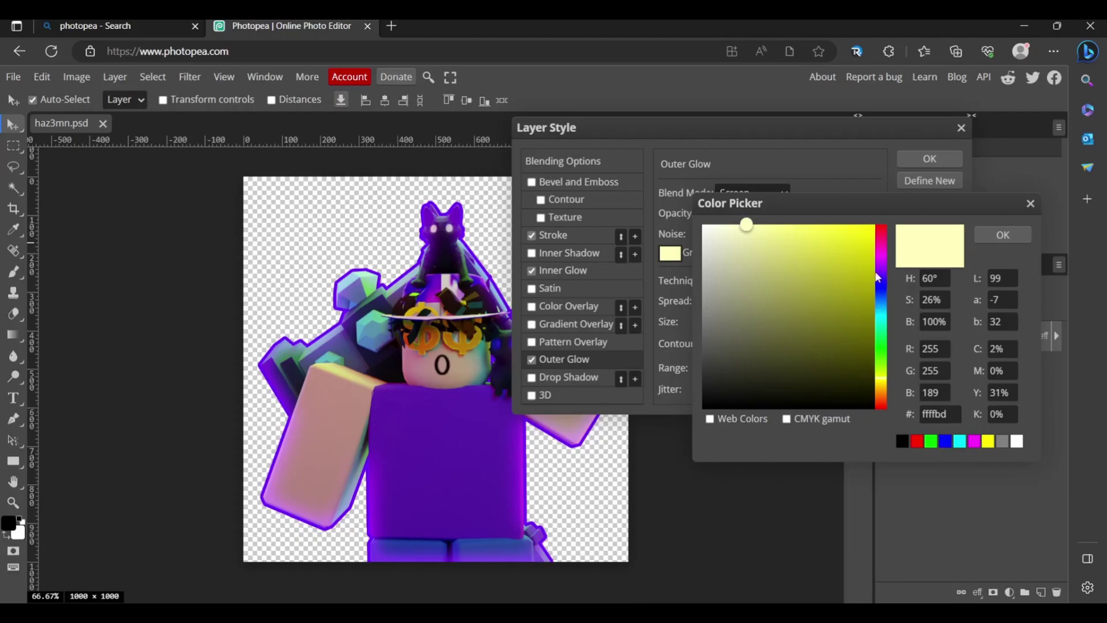
mouse_move(877, 281)
left_mouse_down()
mouse_move(877, 261)
mouse_move(880, 276)
mouse_move(892, 262)
mouse_move(881, 283)
left_mouse_up()
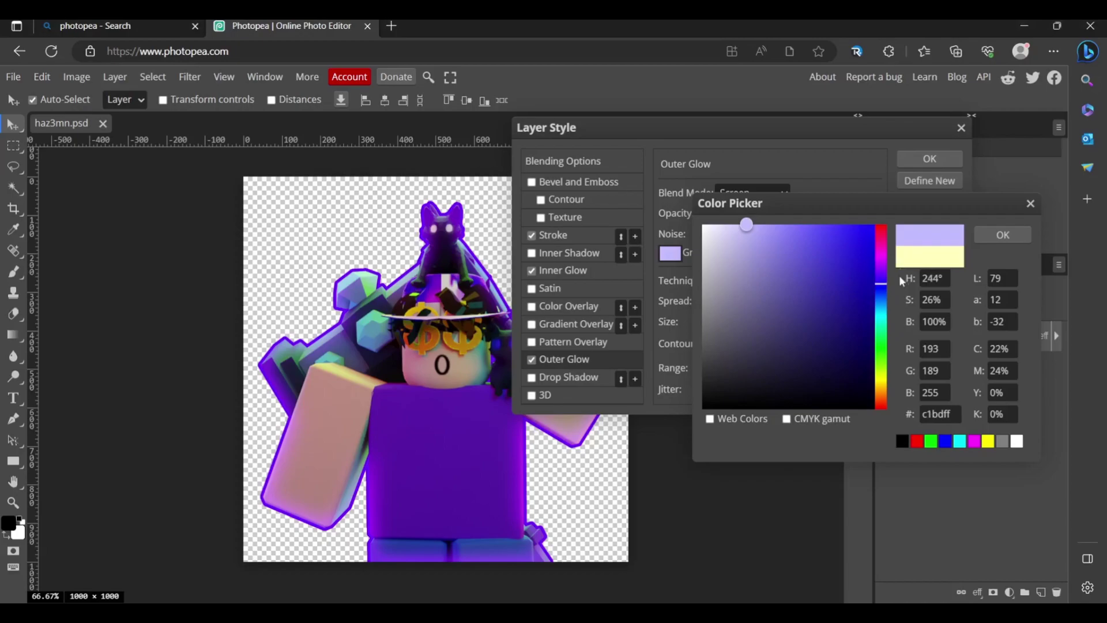
left_click_drag(880, 284, 880, 265)
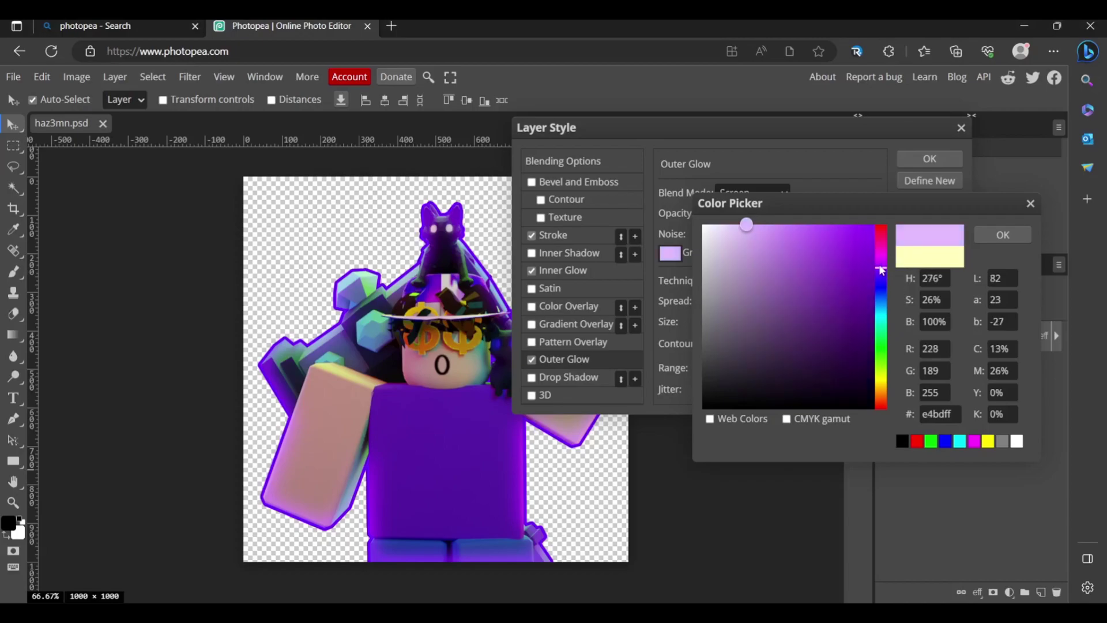
left_click(877, 222)
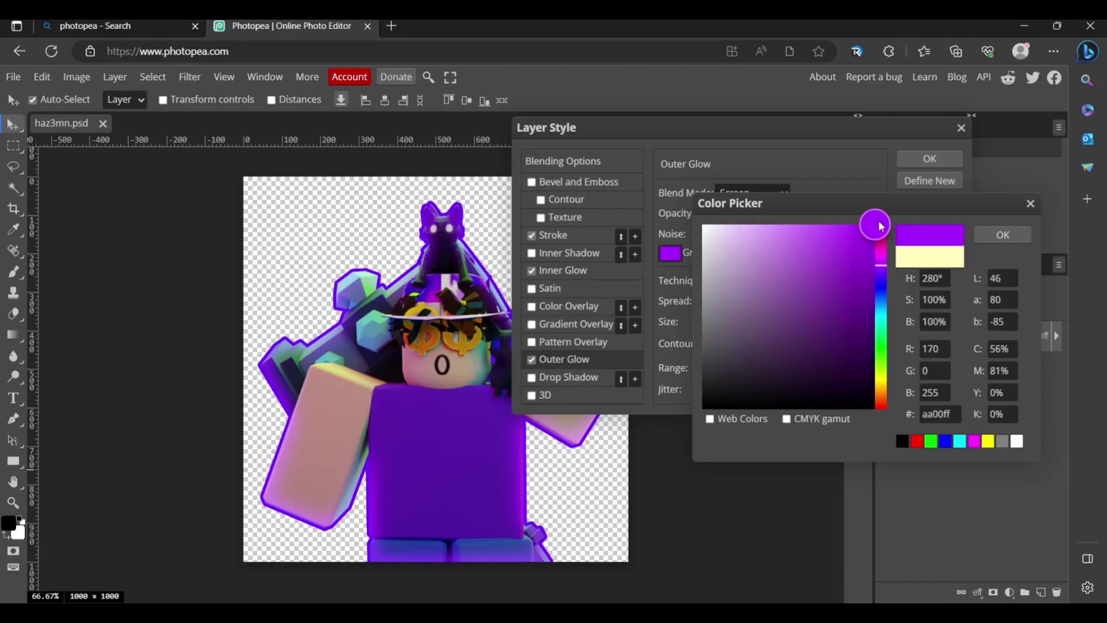
left_click(1006, 234)
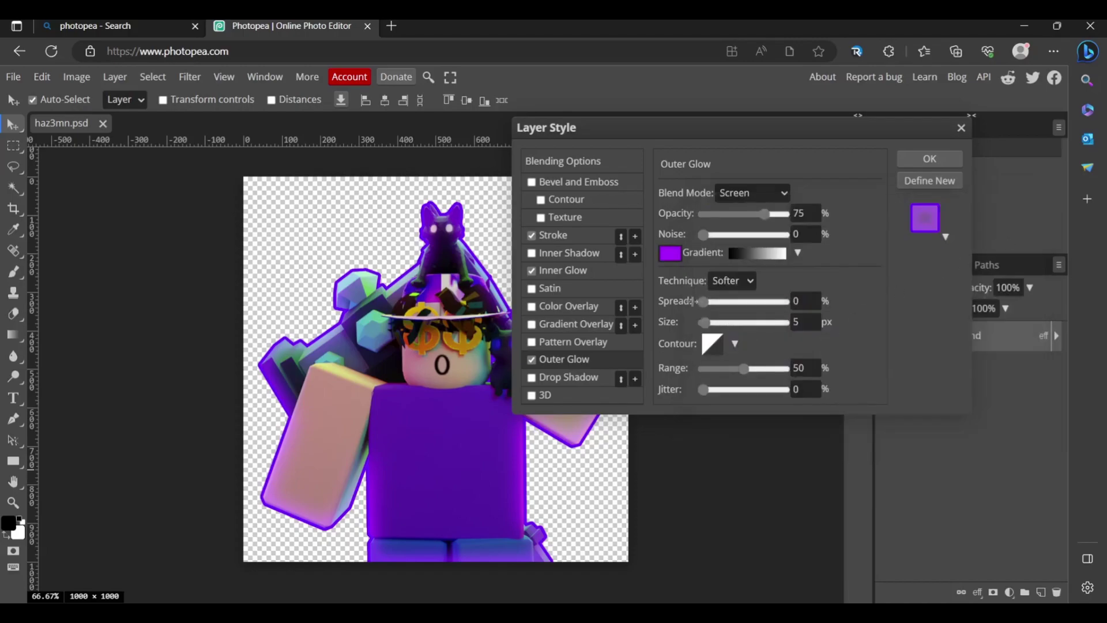
mouse_move(703, 322)
left_mouse_down()
mouse_move(718, 302)
mouse_move(719, 322)
left_mouse_up()
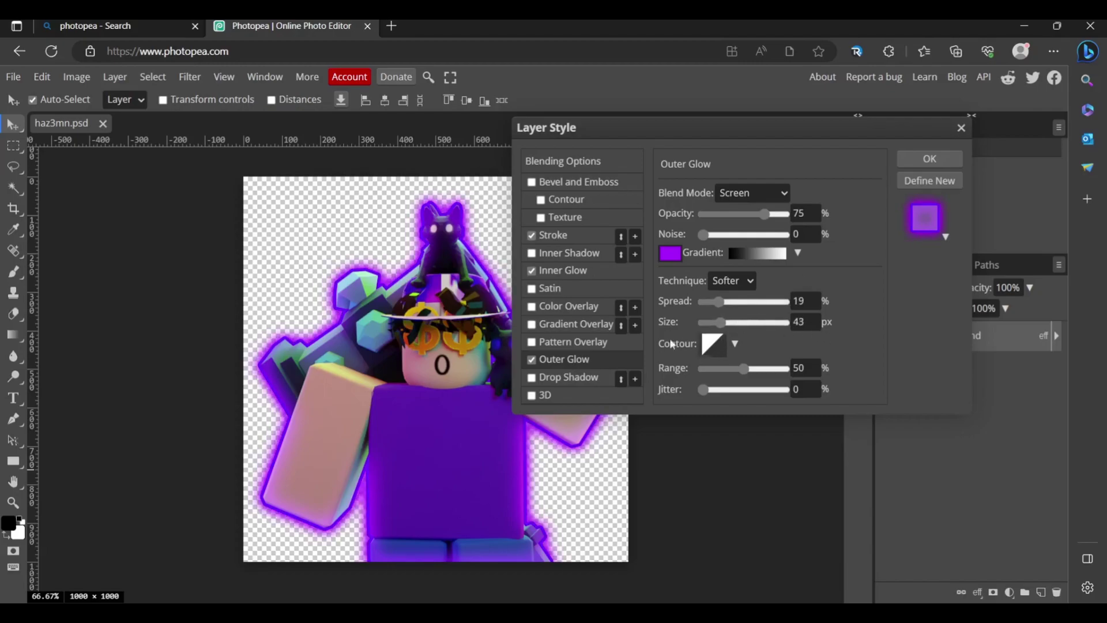
left_click(919, 160)
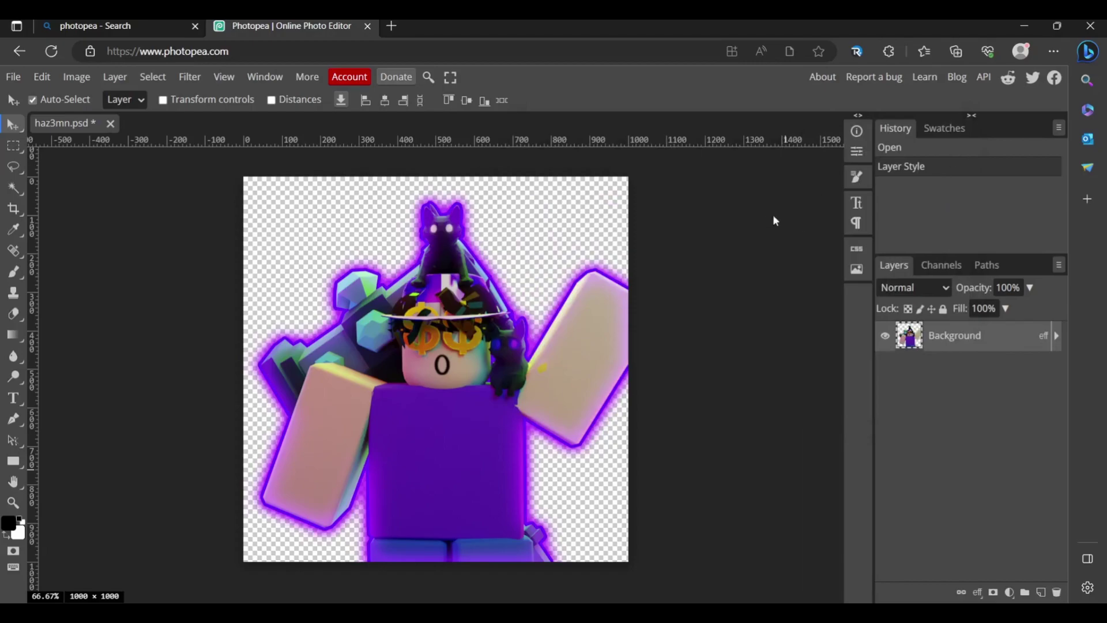
- Export the image as a 1000 × 1000 px PNG named haz3mn at 100% quality
left_click(13, 77)
mouse_move(87, 285)
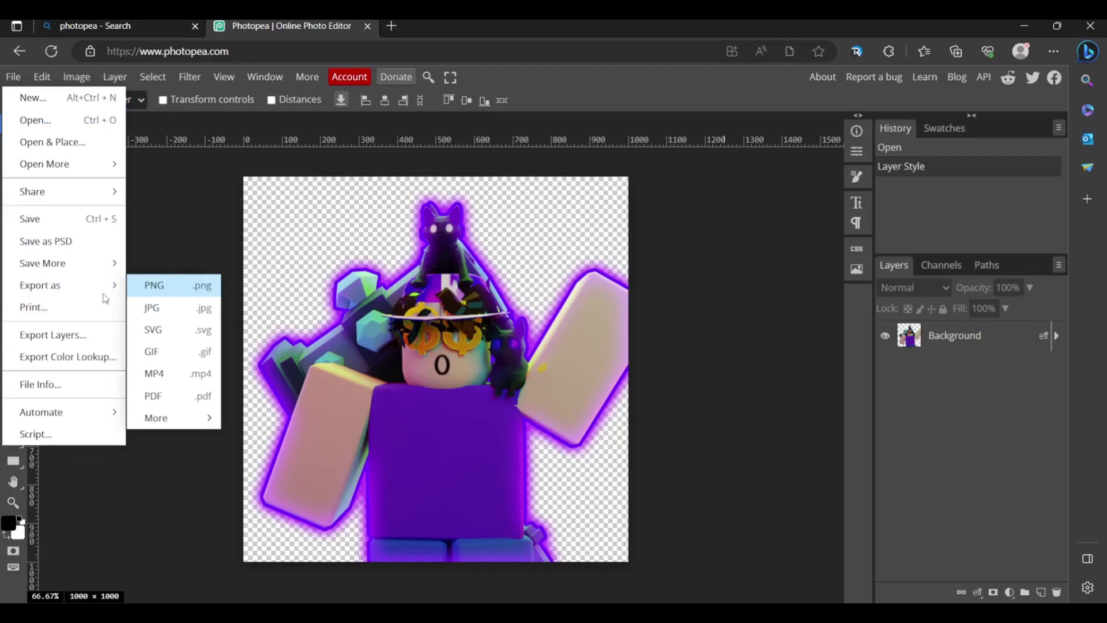
left_click(155, 285)
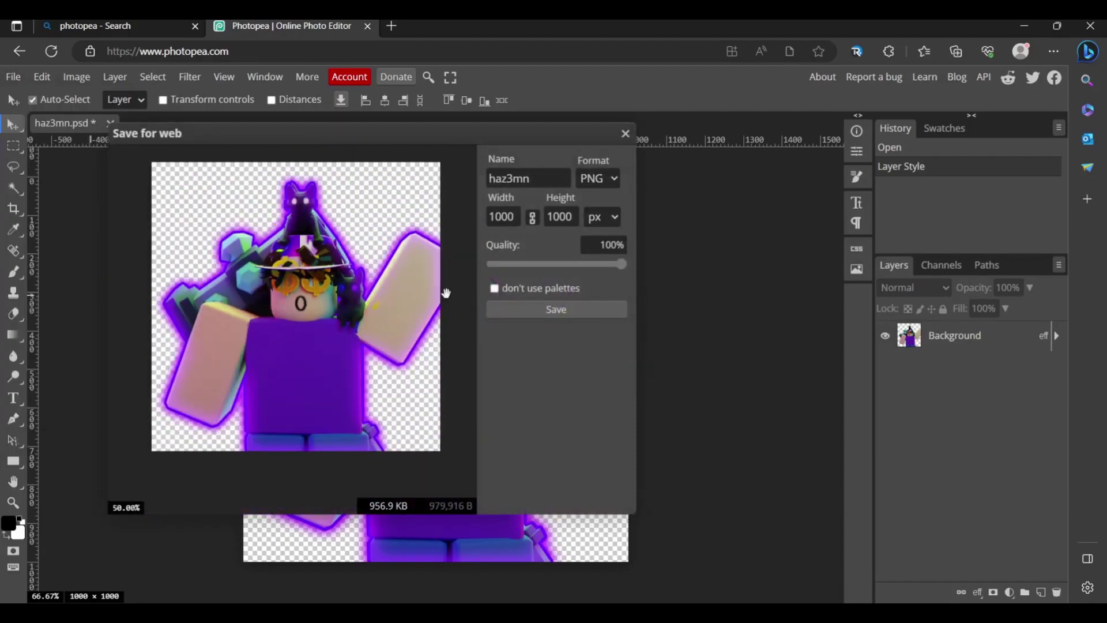
left_click(538, 314)
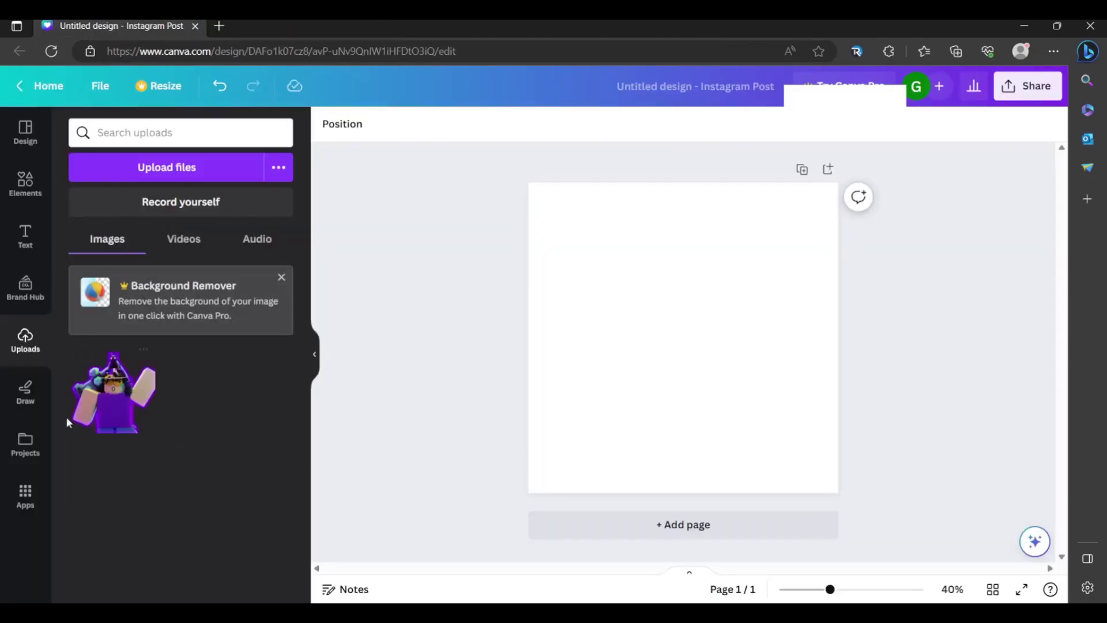
- In the Canva Instagram Post design, place the uploaded avatar image and enlarge it to fill the whole page
left_click(107, 385)
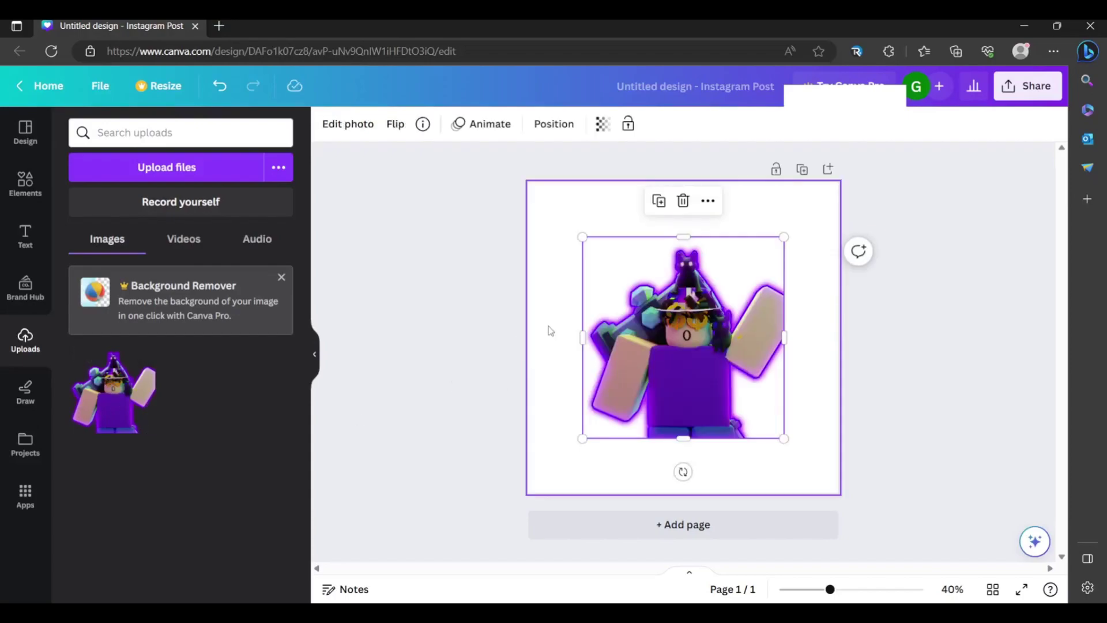
left_click_drag(647, 282, 595, 226)
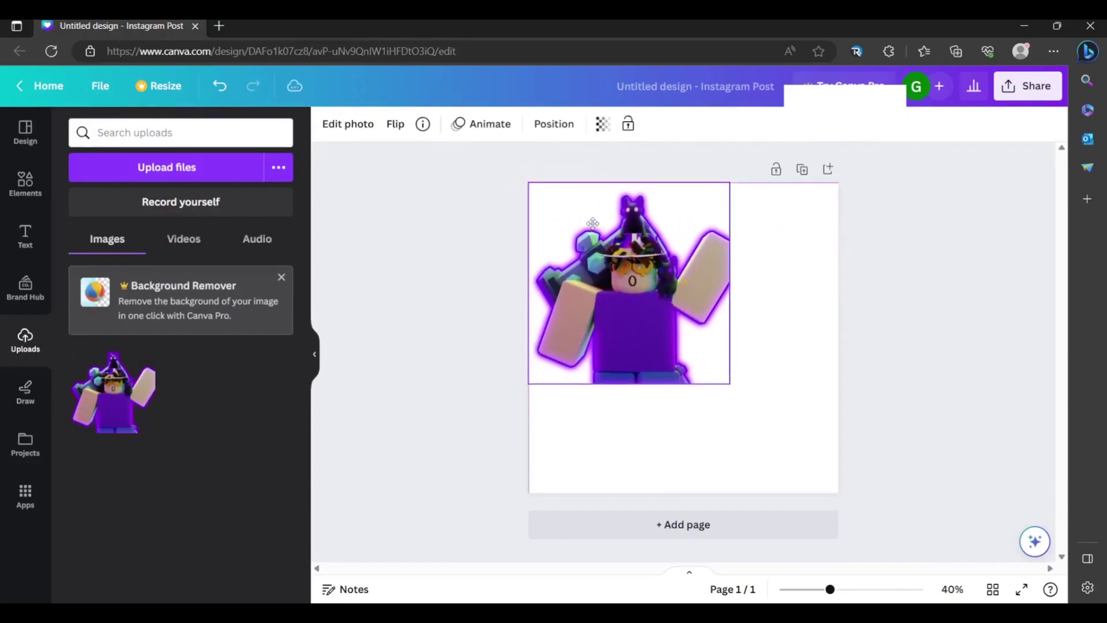
left_click_drag(729, 384, 842, 492)
left_click(885, 471)
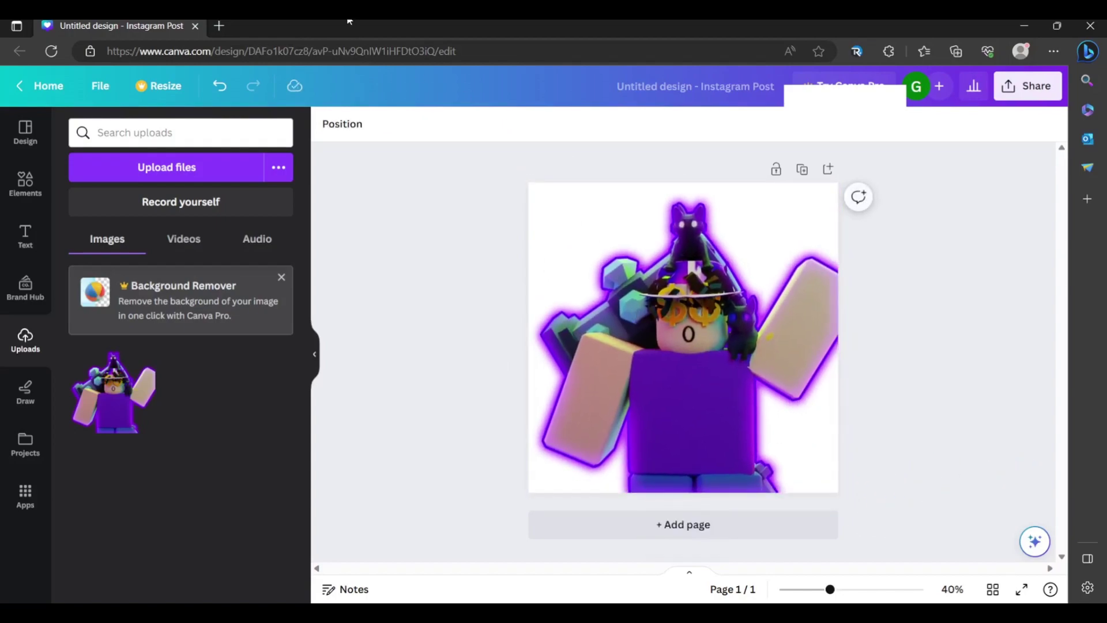
- Search the web for "blue ray backround" in a new browser tab
left_click(219, 26)
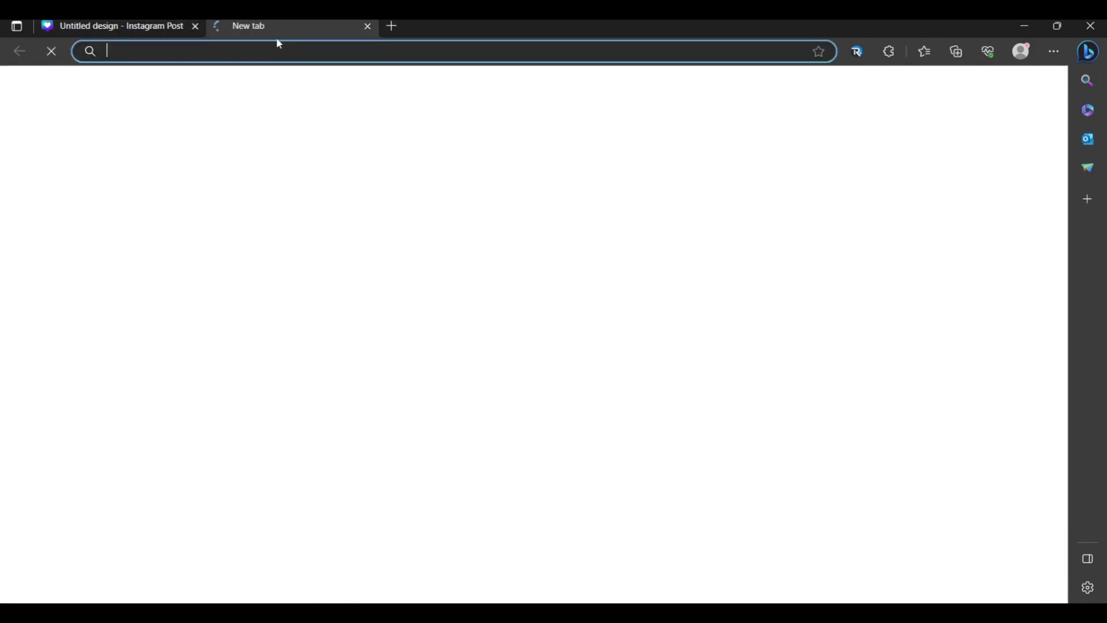
type("girl")
key("BackSpace")
key("BackSpace")
key("BackSpace")
key("BackSpace")
type("blue")
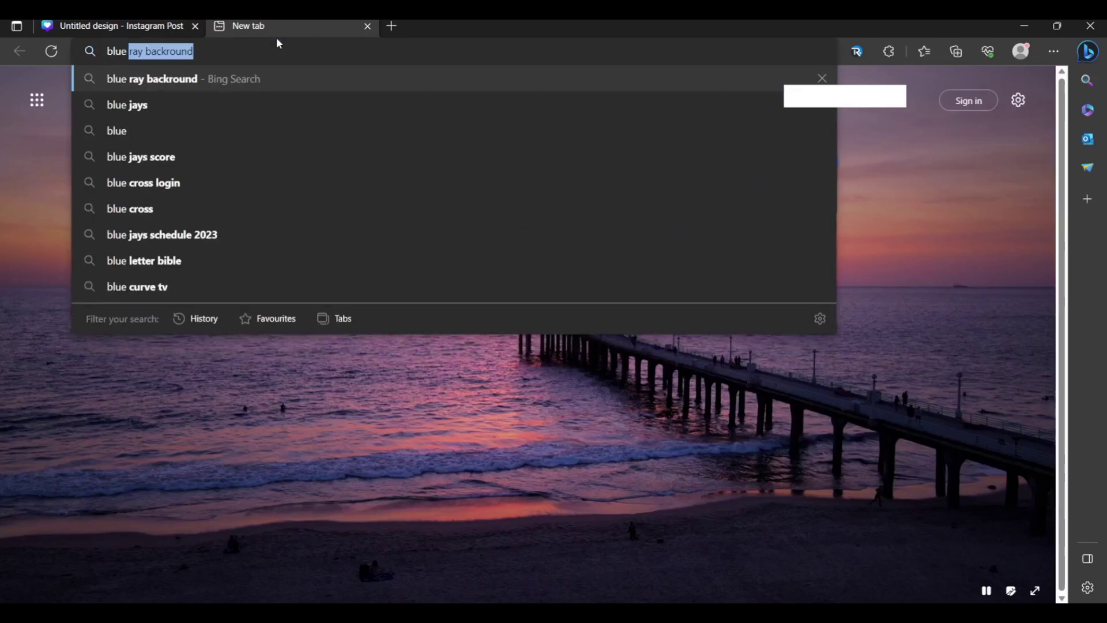
key("Return")
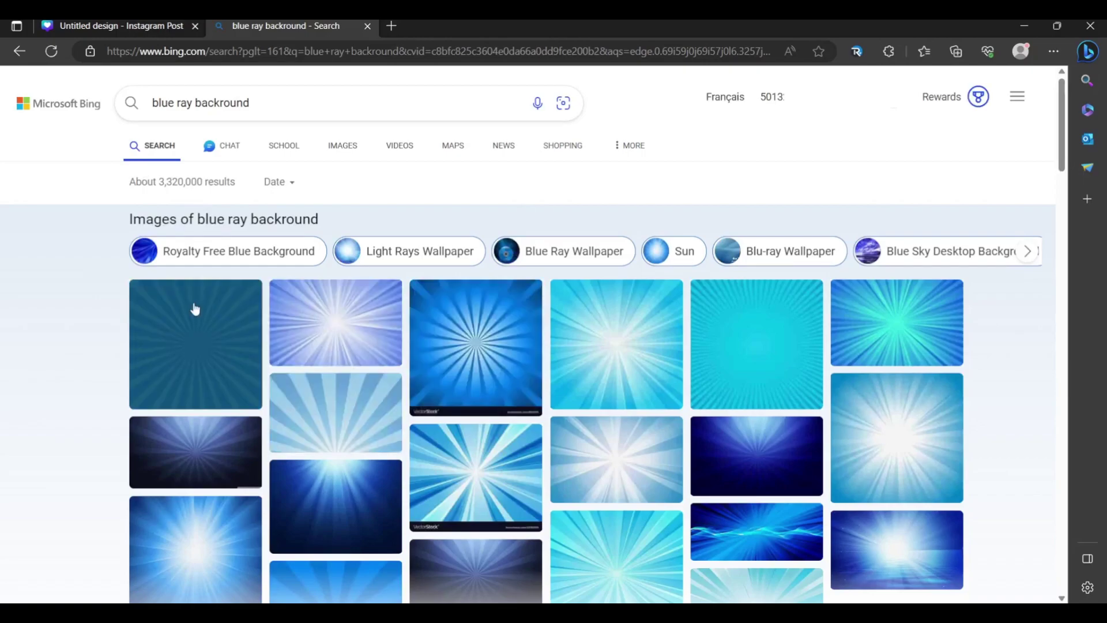
- Open the plain blue rays image from the results, copy it, and return to the Canva design
left_click(222, 336)
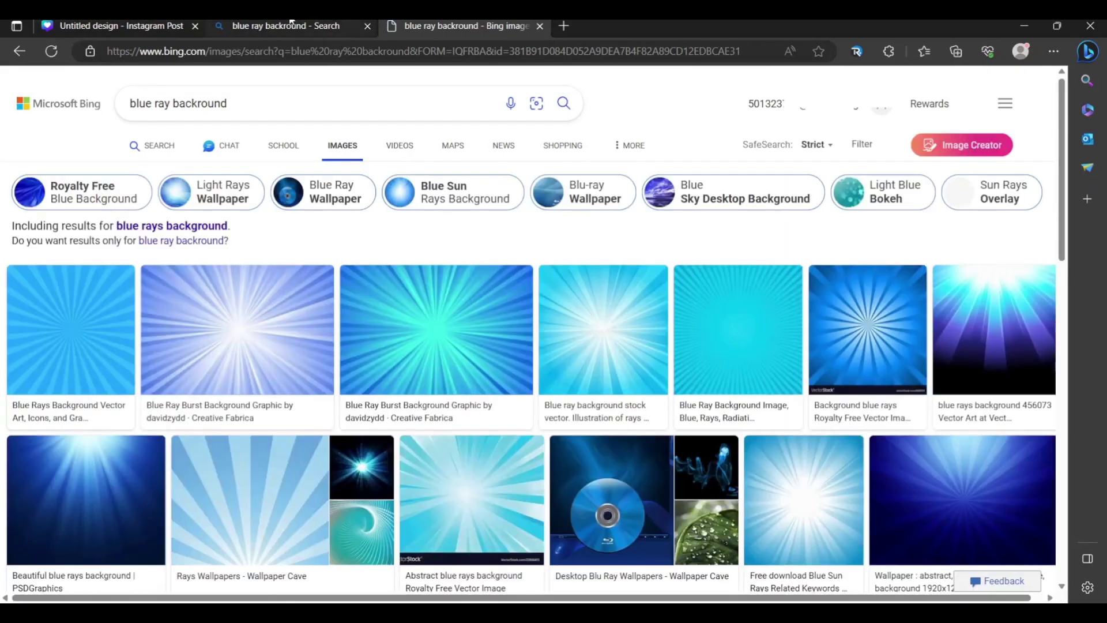
left_click(291, 25)
key("ctrl+w")
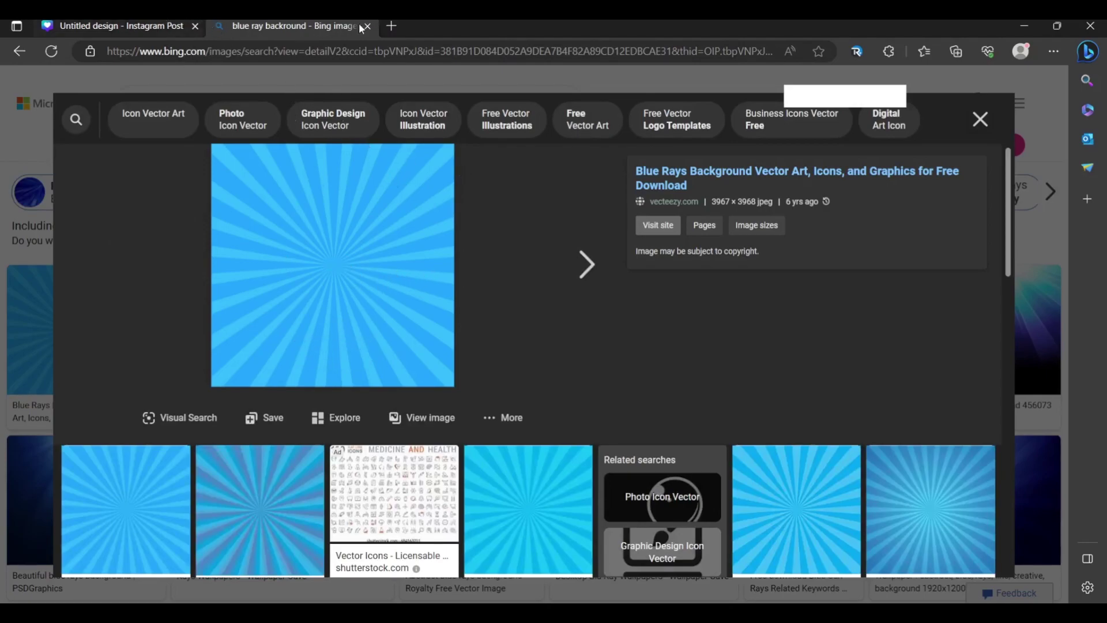
key("ctrl+w")
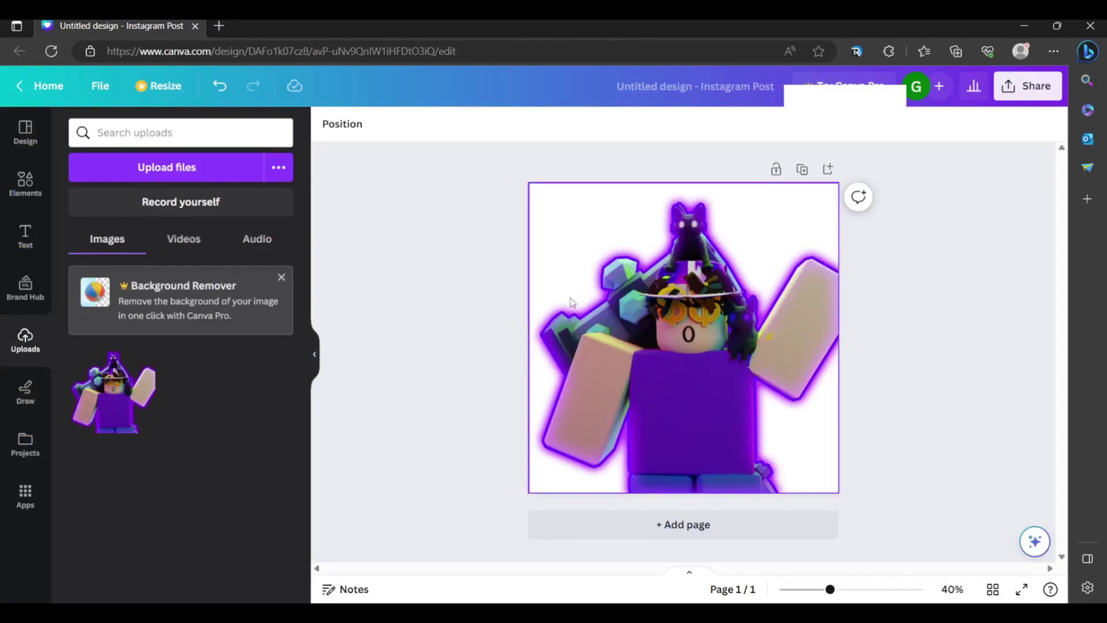
- Paste the blue rays image, enlarge it to cover the 1080 × 1080 px page, and send it backward behind the avatar
key("ctrl+v")
left_click_drag(655, 316, 616, 275)
left_click_drag(760, 415, 839, 494)
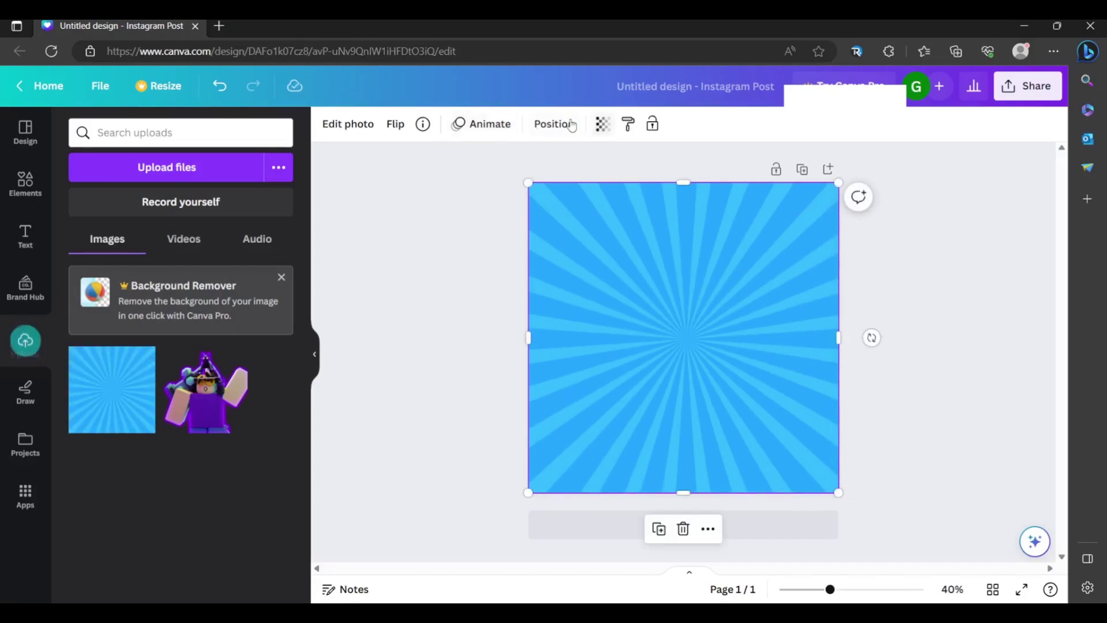
left_click(550, 126)
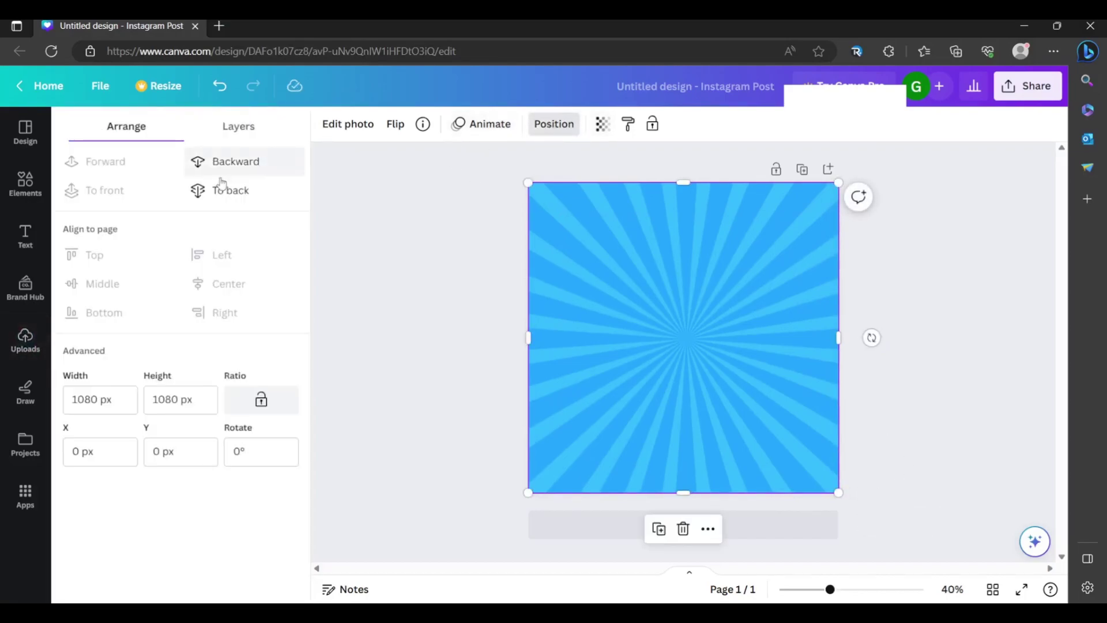
left_click(230, 161)
left_click(819, 282)
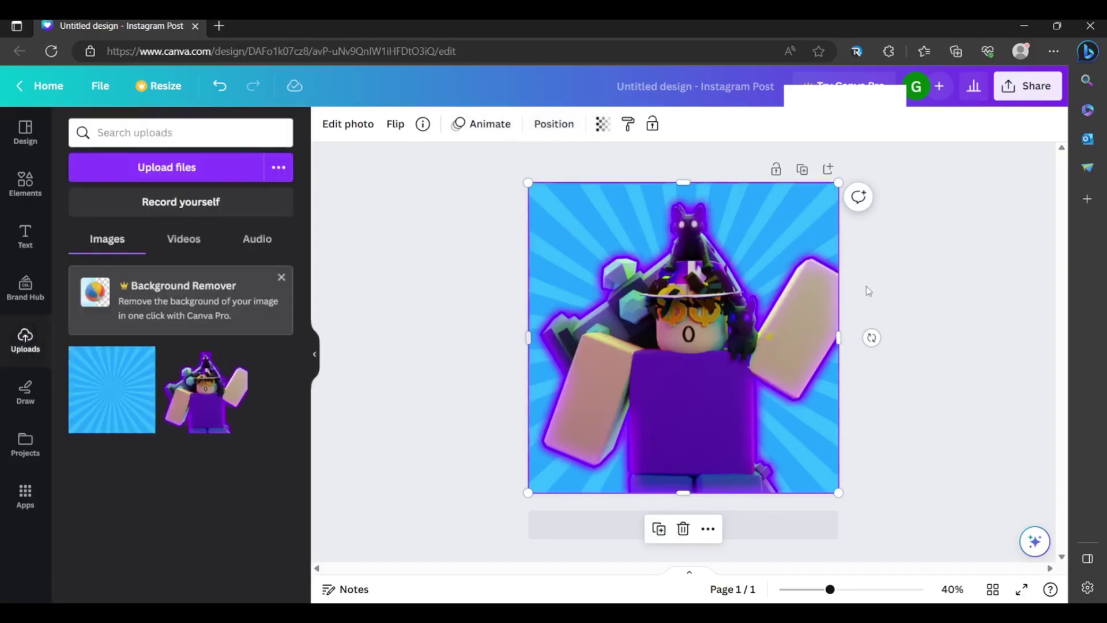
left_click(933, 352)
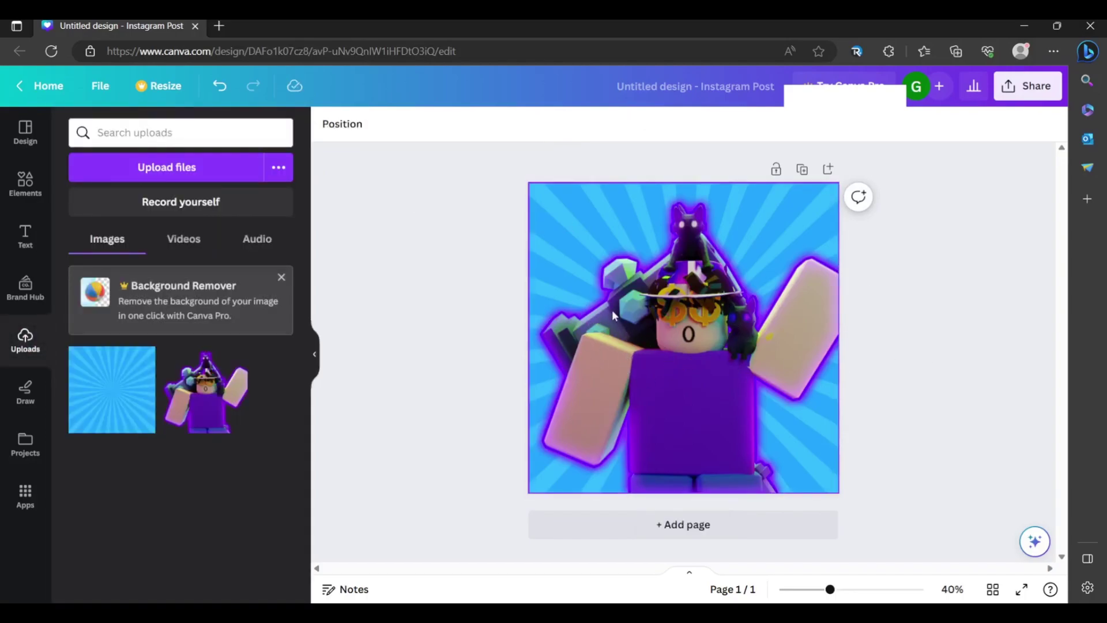
- Search the web for "purple ray background" in a new browser tab
key("ctrl+t")
type("purple ")
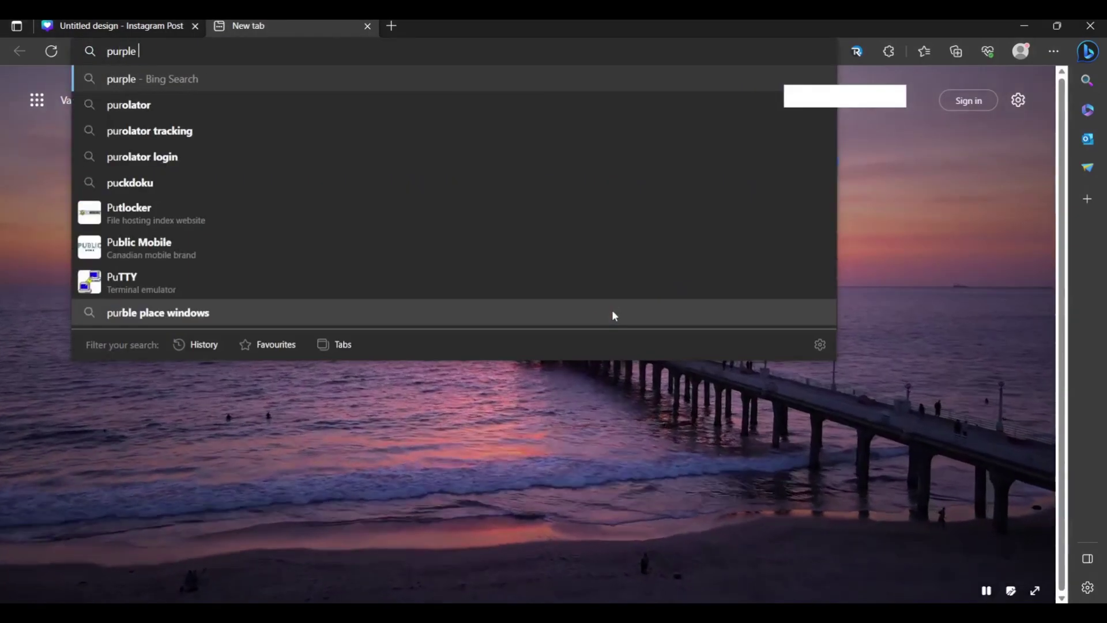
type("ray bac")
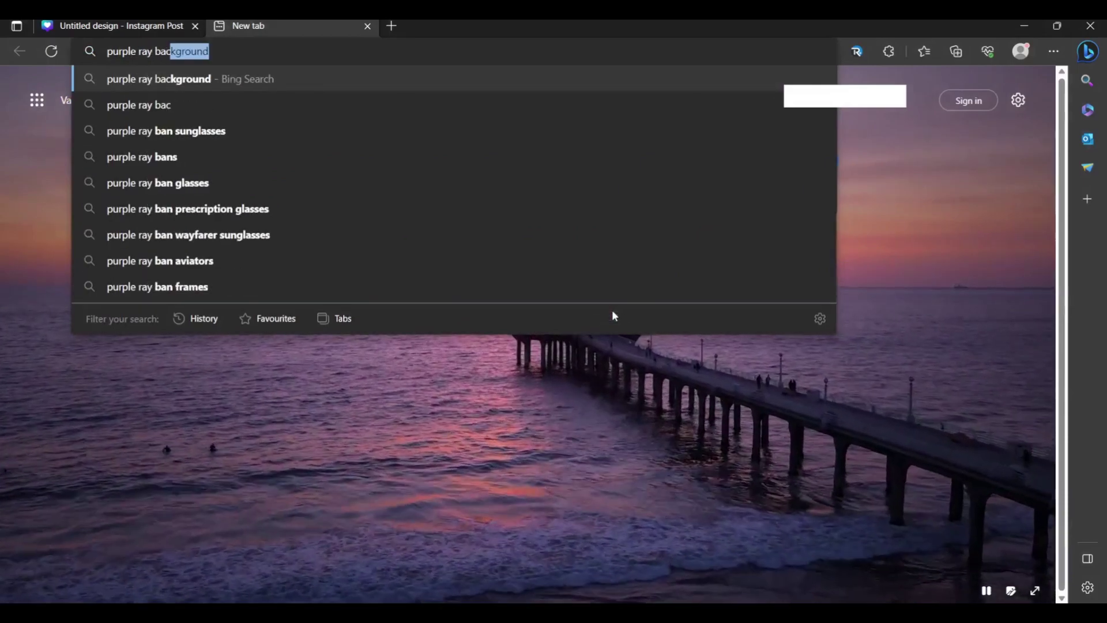
key("Return")
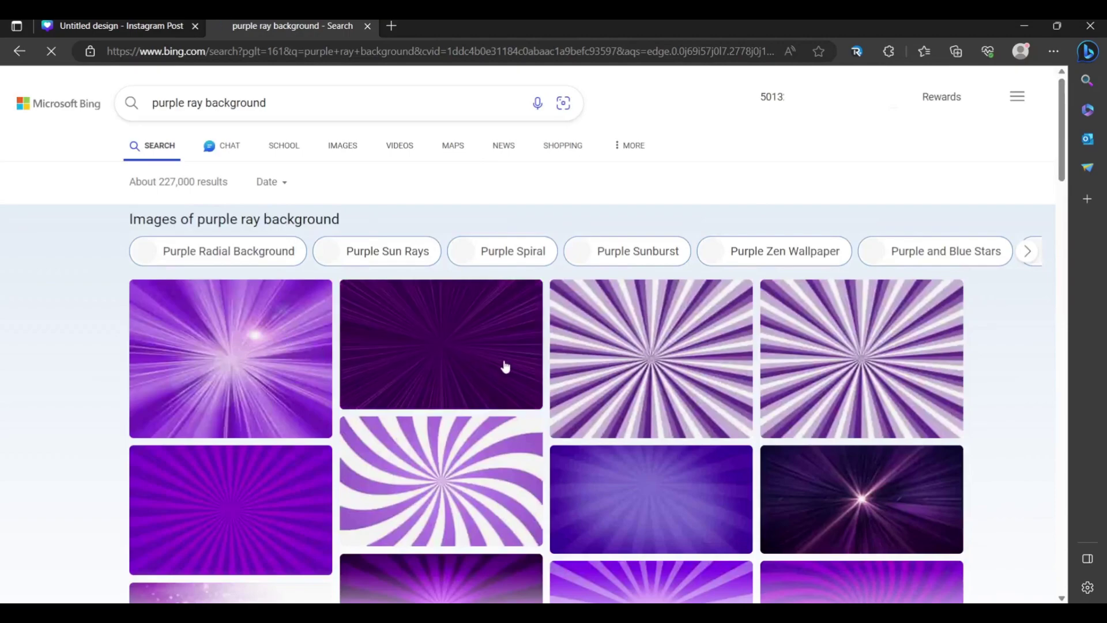
- Open the purple and white rays image from the search results, copy it, and return to the Canva design
left_click(603, 365)
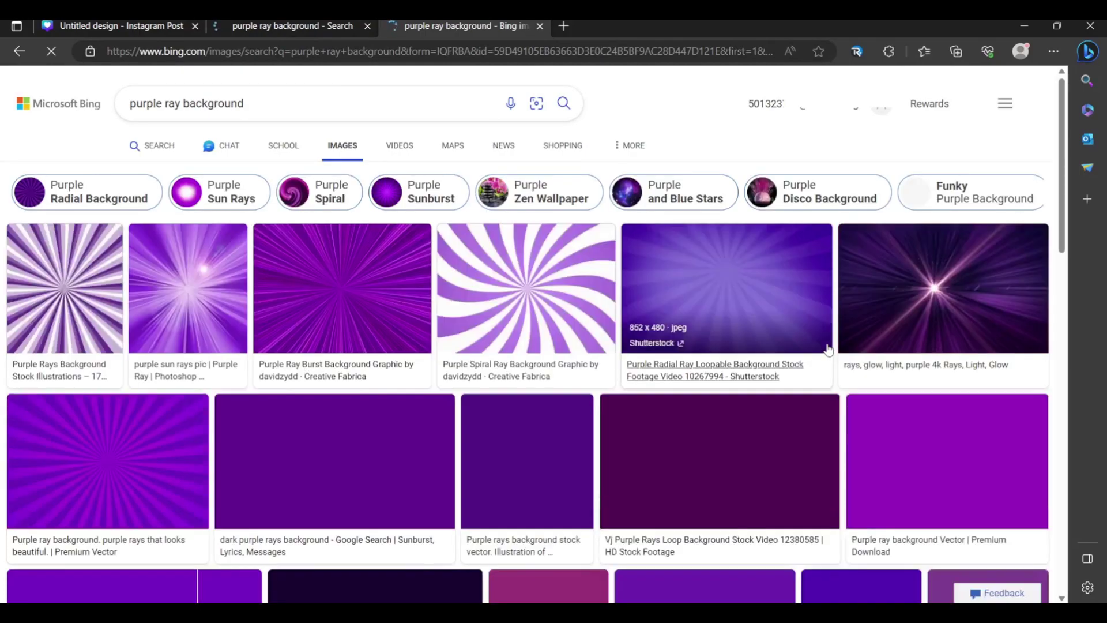
left_click(820, 339)
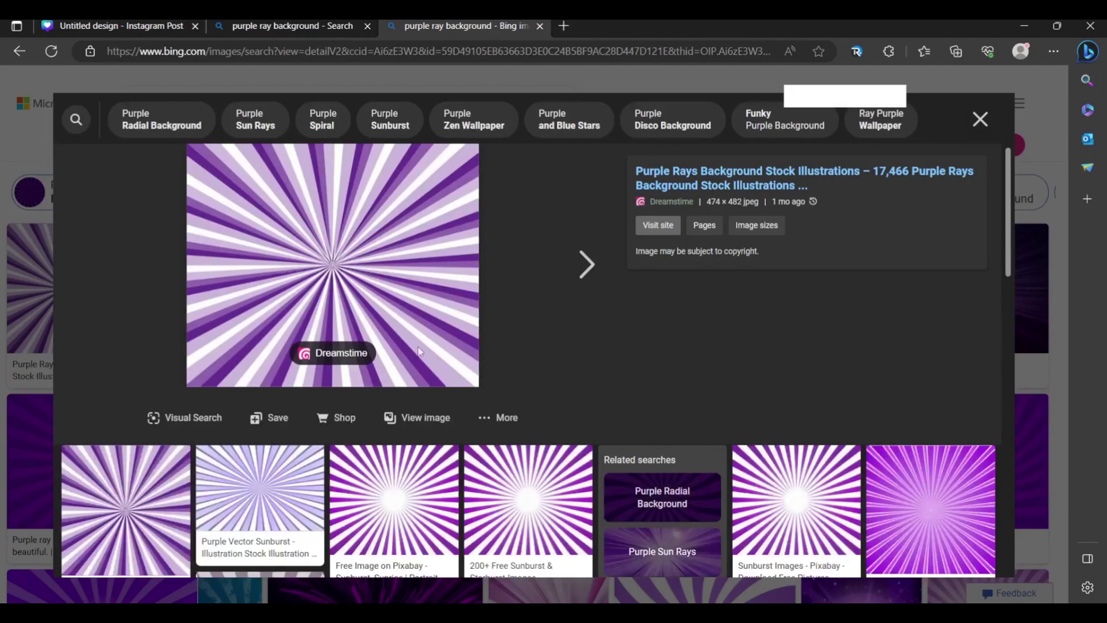
left_click(288, 26)
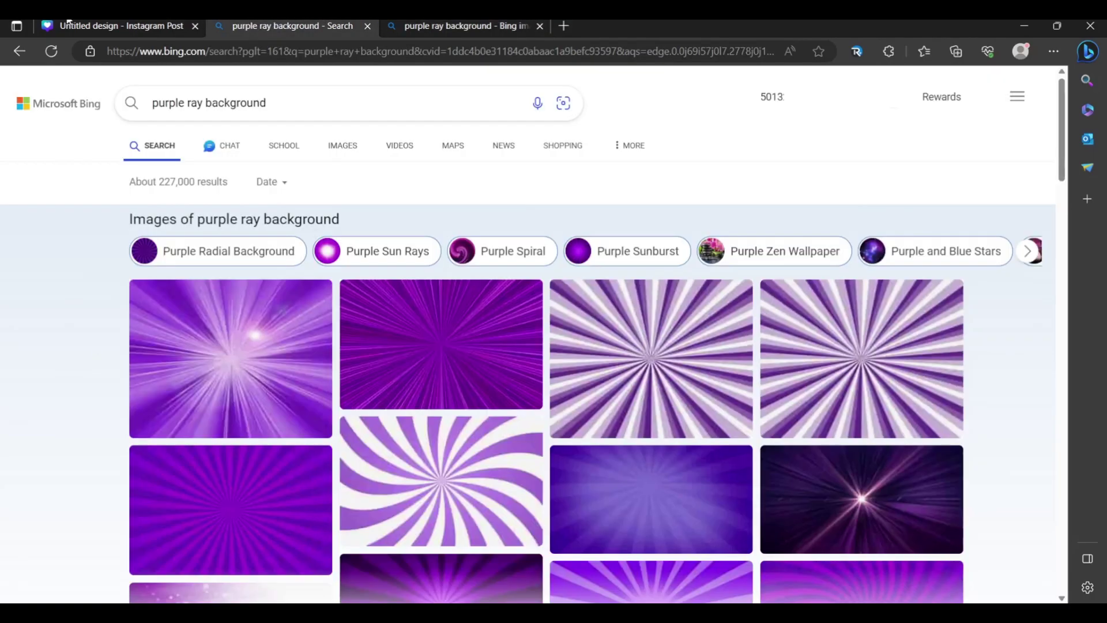
left_click(109, 25)
- Delete the blue rays background, keeping the avatar at its original position on the page
left_click(789, 223)
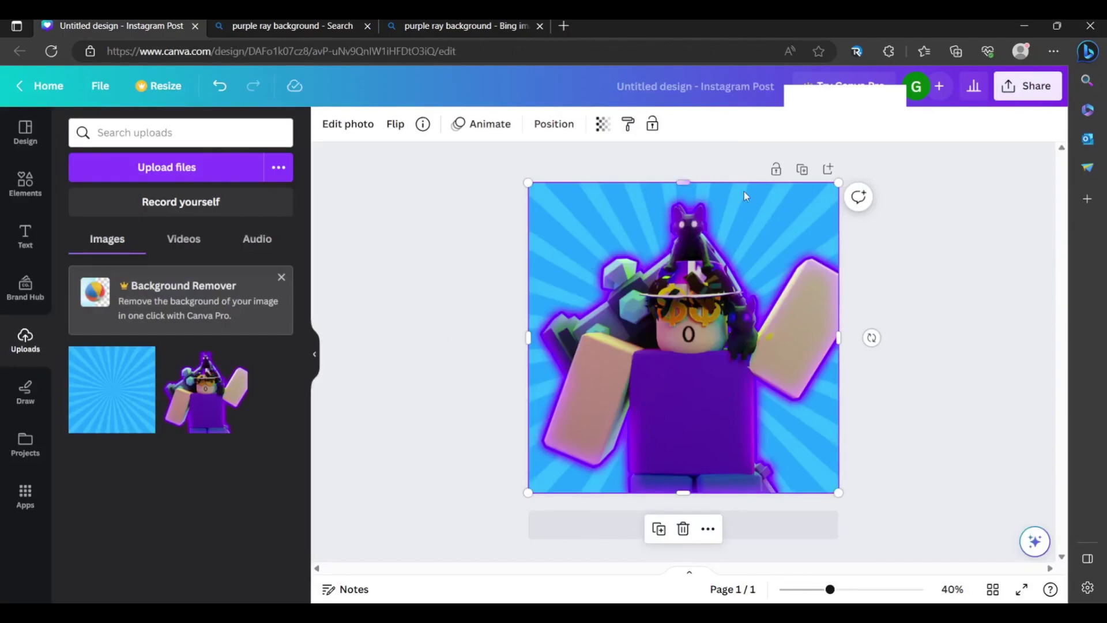
key("Delete")
key("ctrl+z")
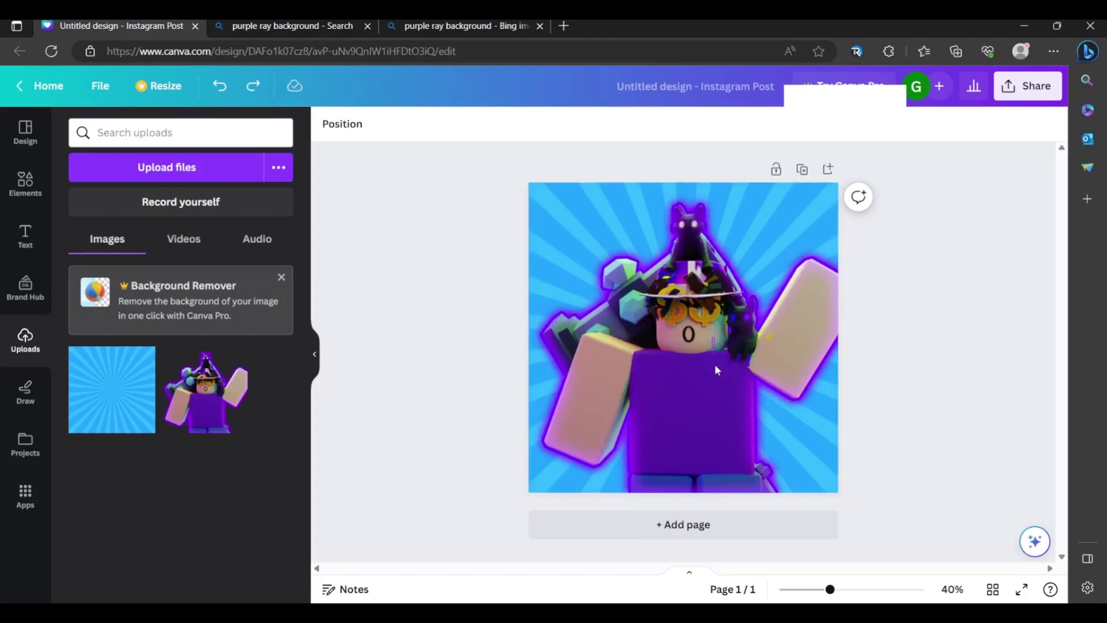
left_click(681, 316)
left_click_drag(680, 316, 664, 405)
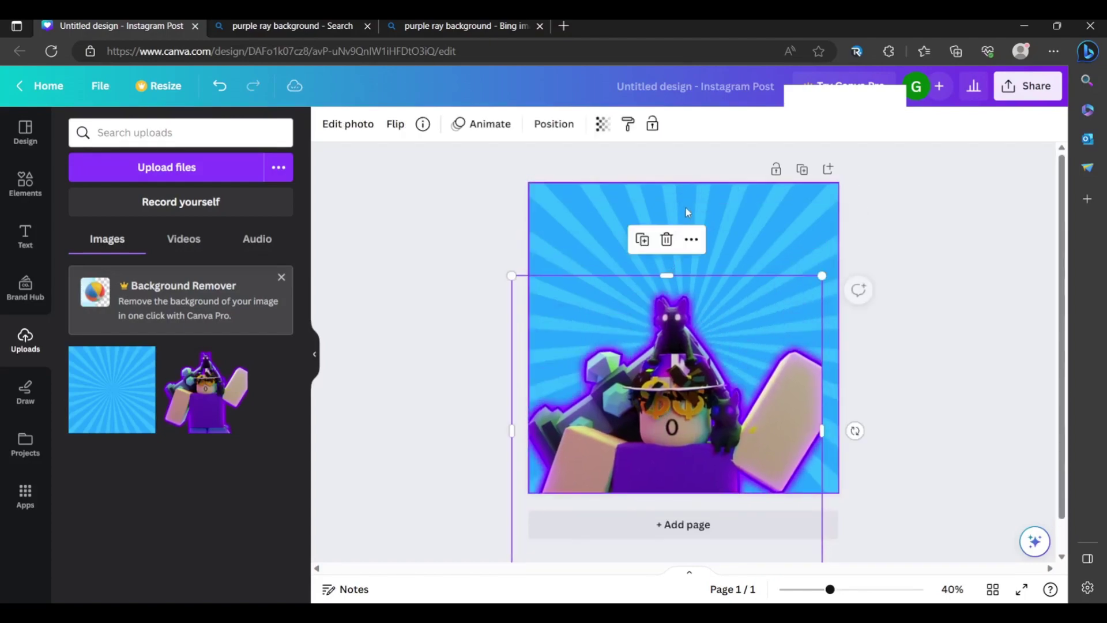
left_click(685, 207)
key("Delete")
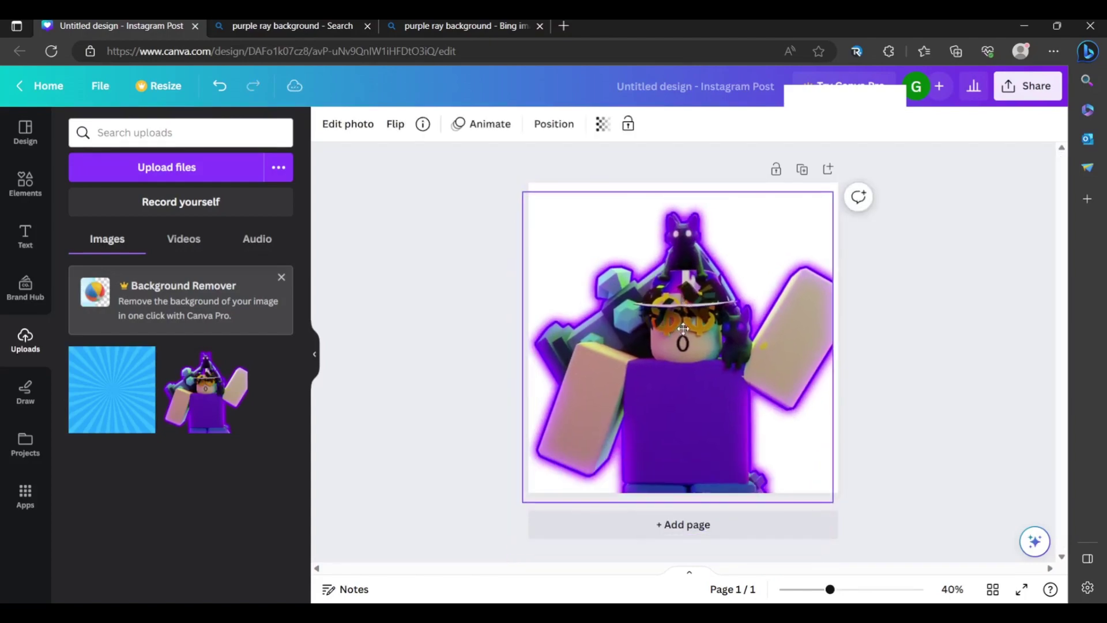
left_click(970, 298)
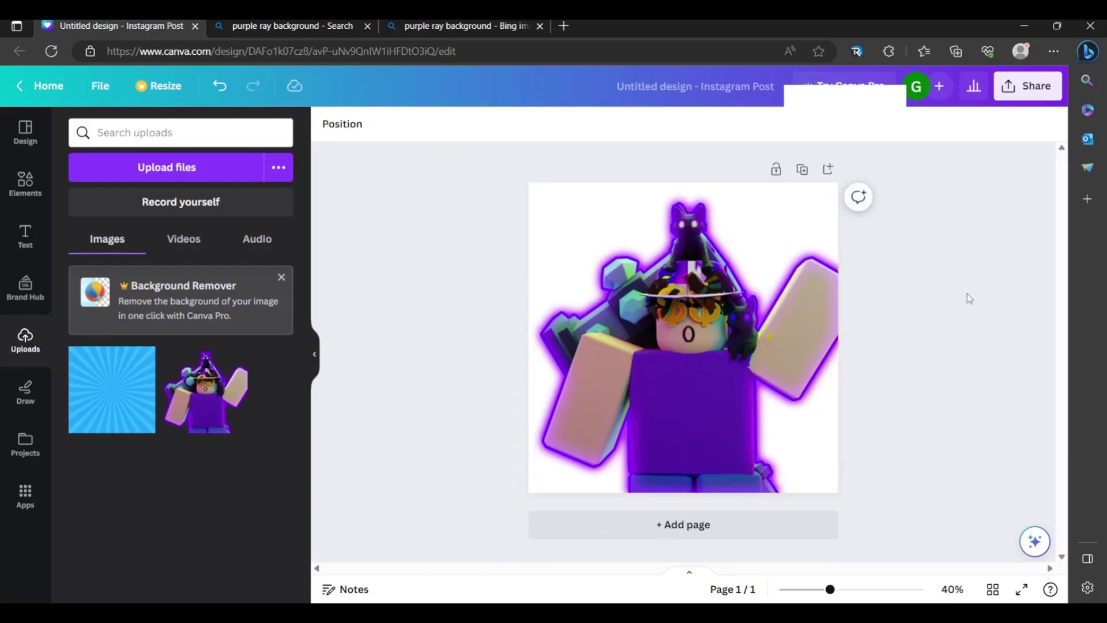
- Paste the purple and white rays image, enlarge it to cover the page, and send it backward behind the avatar
key("ctrl+v")
left_click_drag(692, 330, 617, 257)
left_click_drag(698, 355, 839, 492)
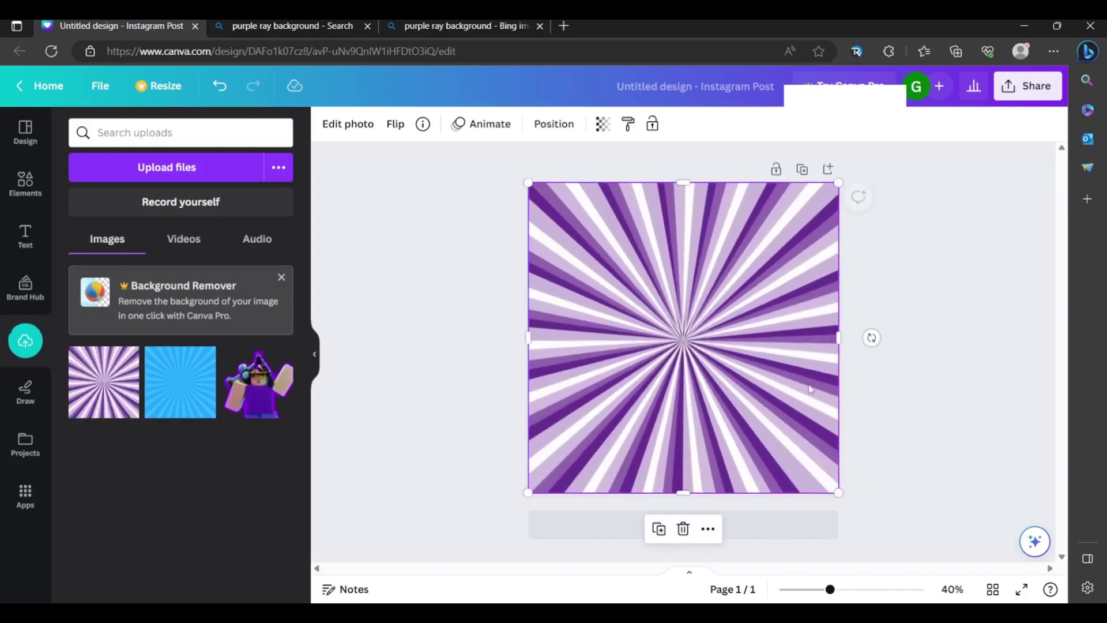
left_click(553, 123)
left_click(243, 161)
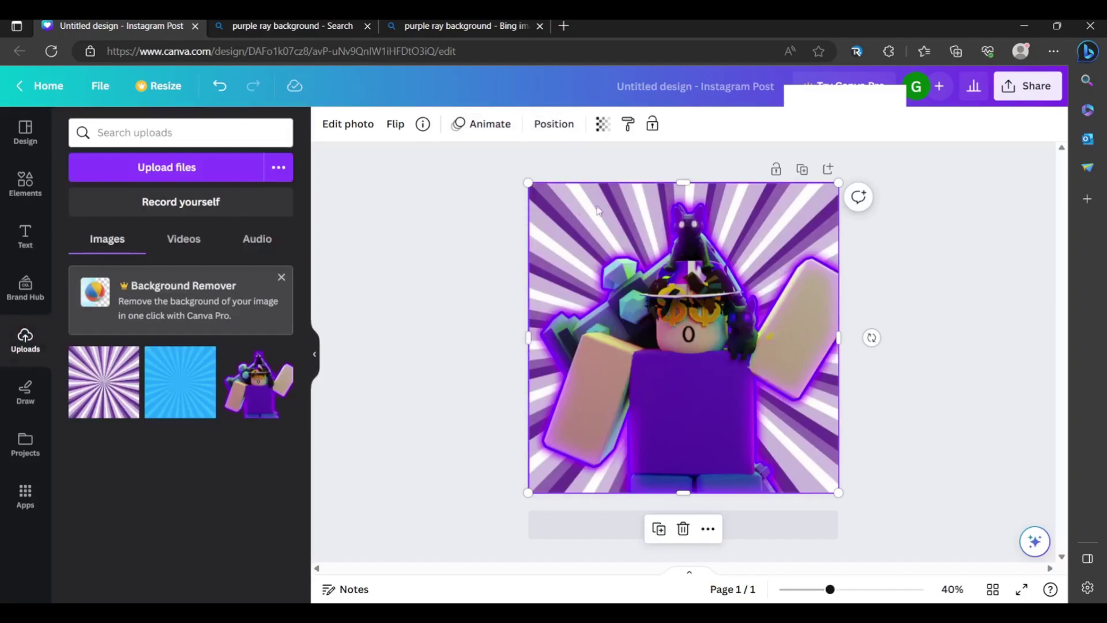
- Replace the purple rays with the uploaded blue rays image, enlarged to 1080 × 1080 px and sent backward behind the avatar
key("Delete")
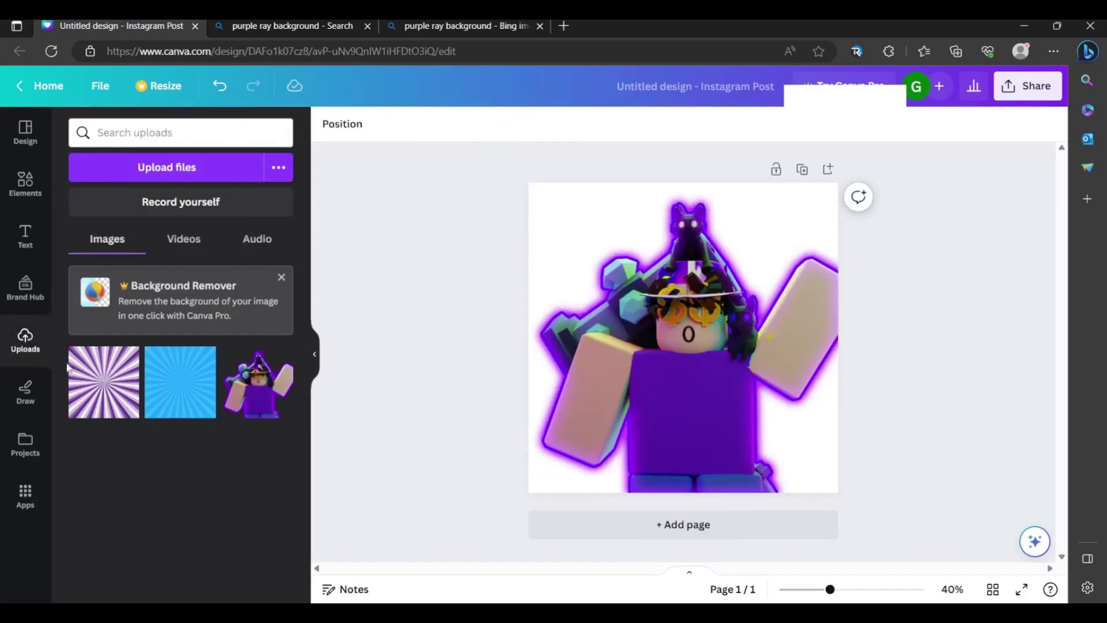
left_click(196, 385)
left_click_drag(632, 262, 595, 219)
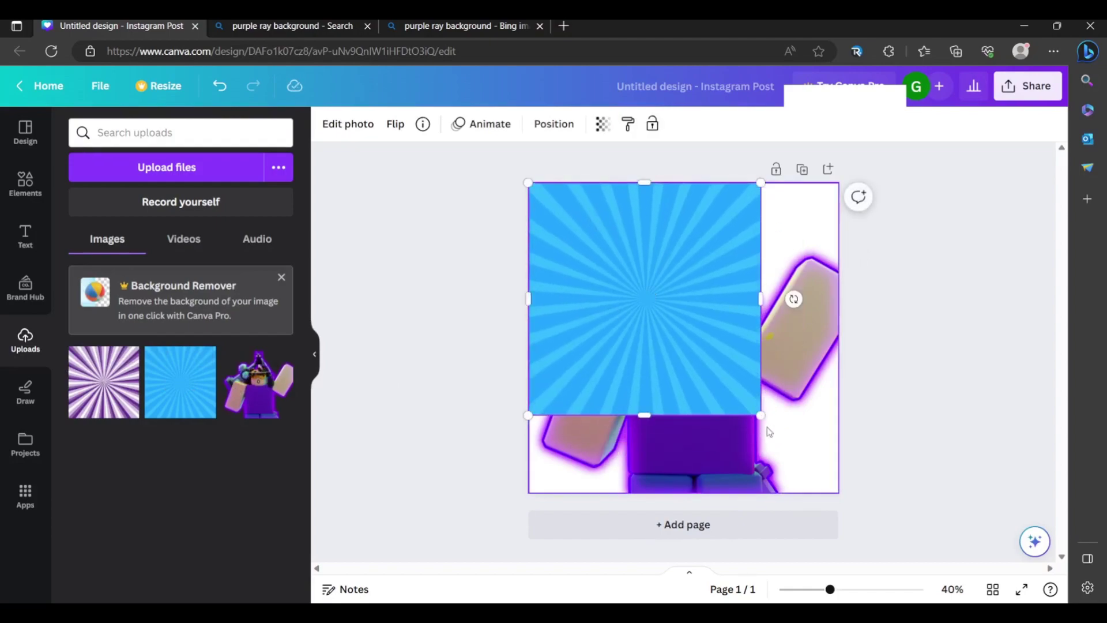
left_click_drag(762, 412, 838, 491)
left_click(554, 123)
left_click(236, 161)
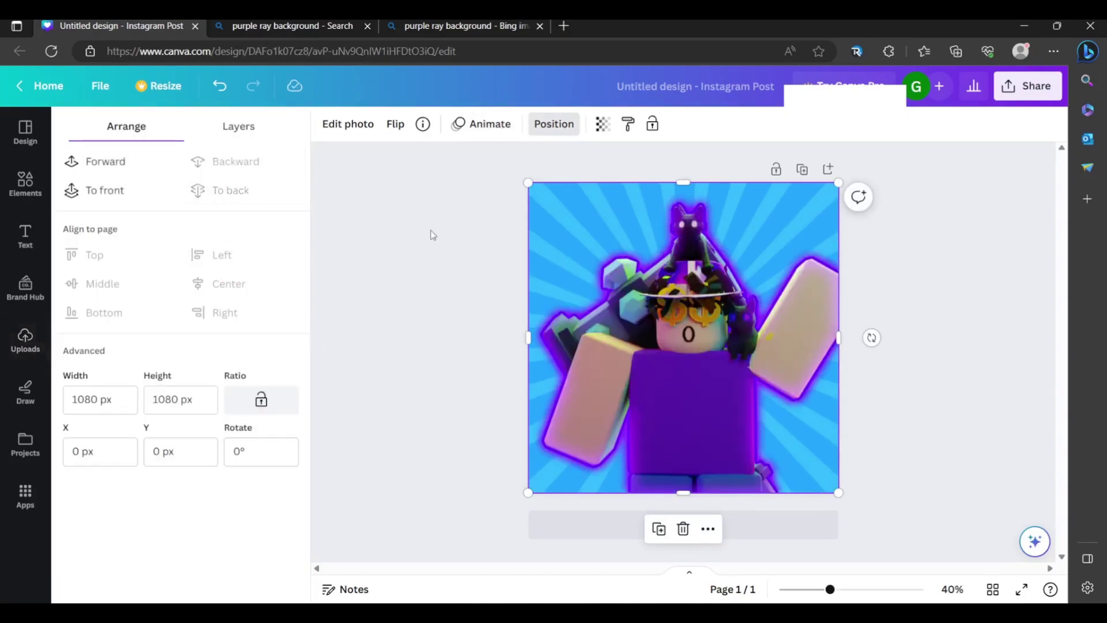
left_click(425, 240)
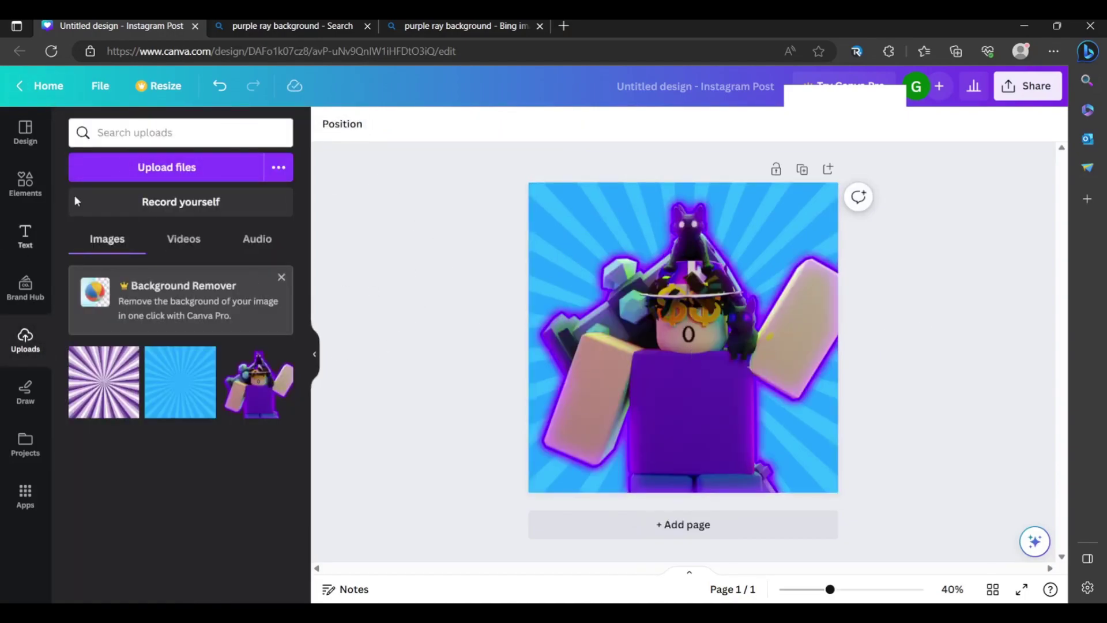
- Search the elements for "star" and place the three-sparkle graphic in the upper-left corner of the page
left_click(25, 186)
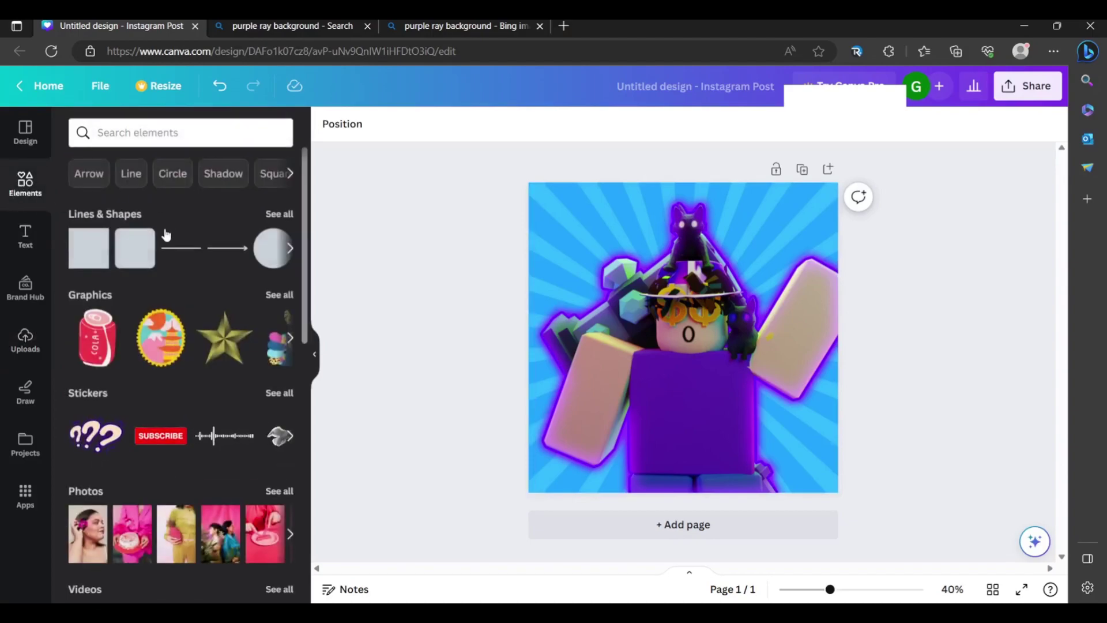
left_click(219, 138)
type("s")
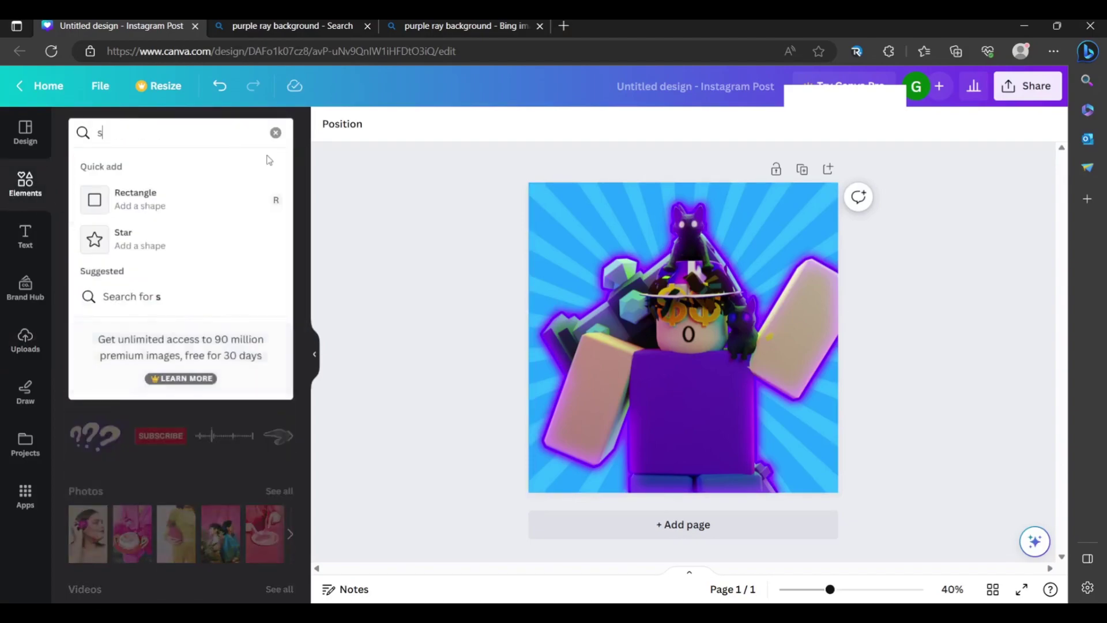
type("tar")
key("Return")
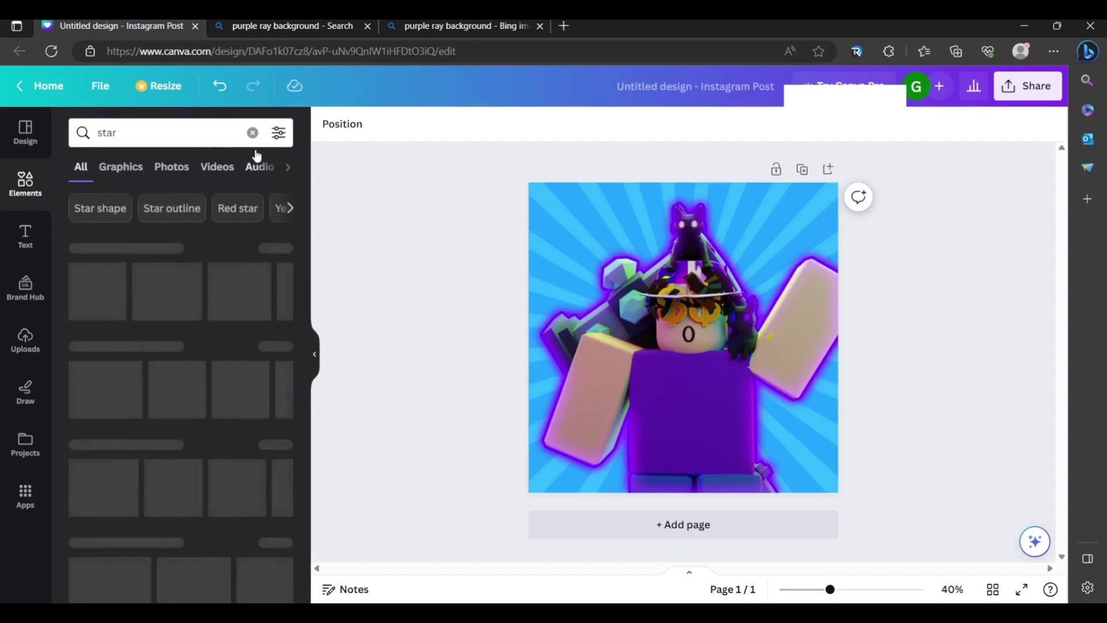
scroll(144, 352, "down", 1)
left_click_drag(156, 321, 547, 219)
mouse_move(624, 243)
left_mouse_down()
mouse_move(631, 255)
mouse_move(618, 252)
left_mouse_up()
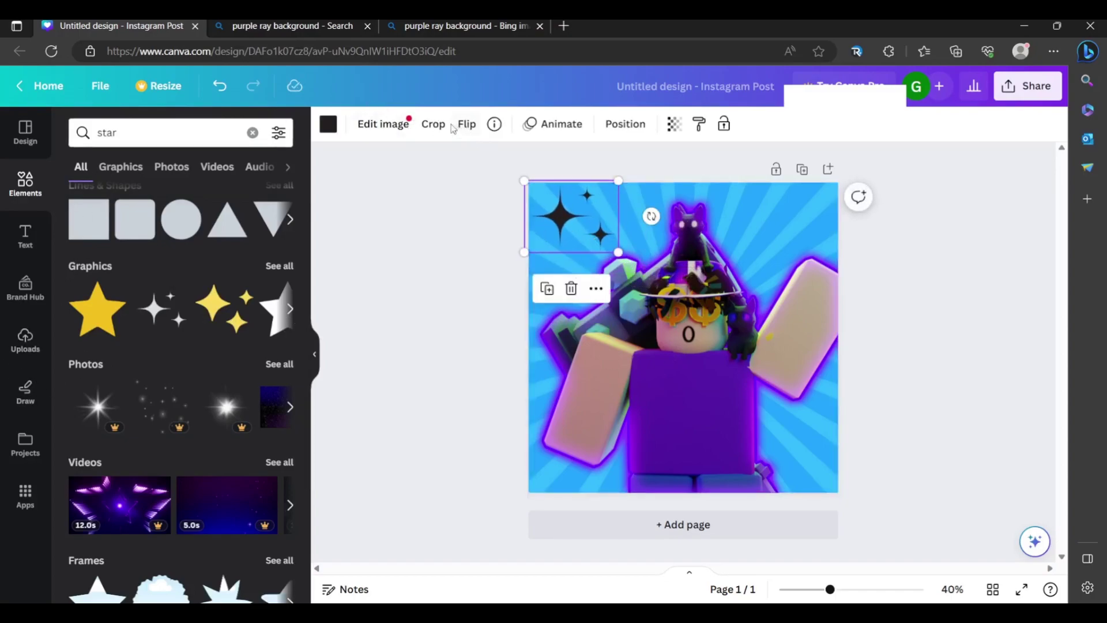
- Try several photo colors on the sparkle graphic and settle on the avatar's dark purple, #5b1faf
left_click(328, 124)
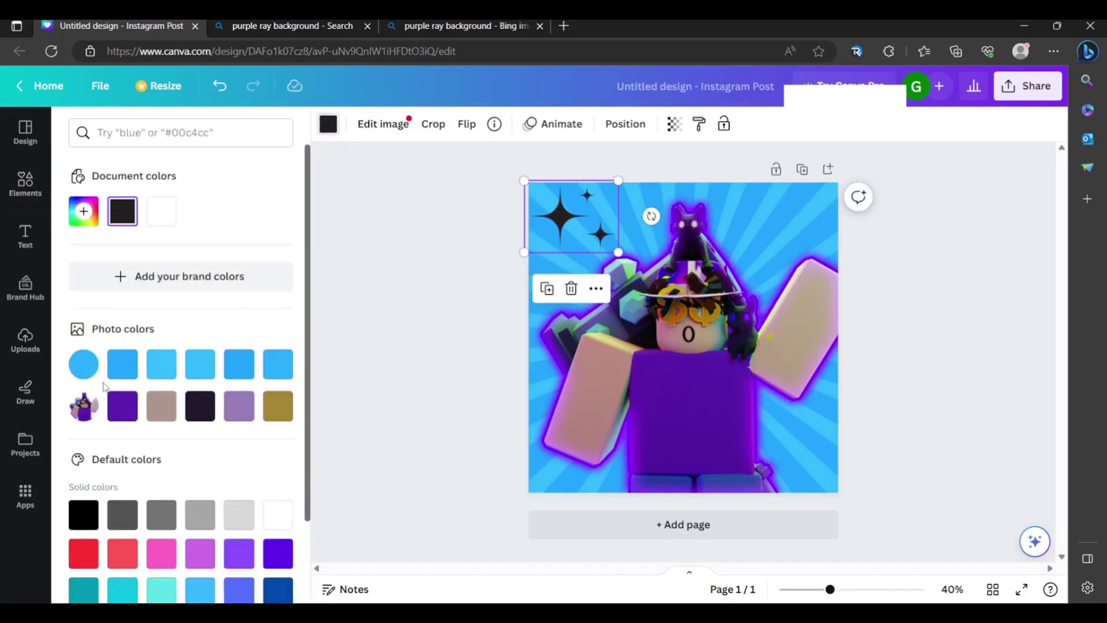
left_click(123, 406)
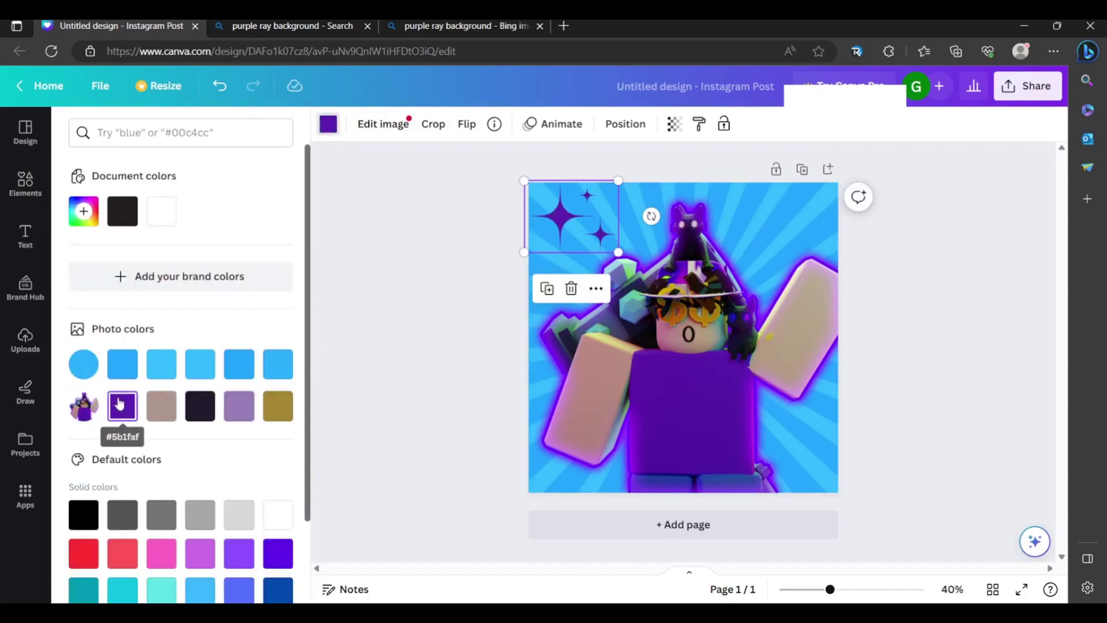
left_click(251, 408)
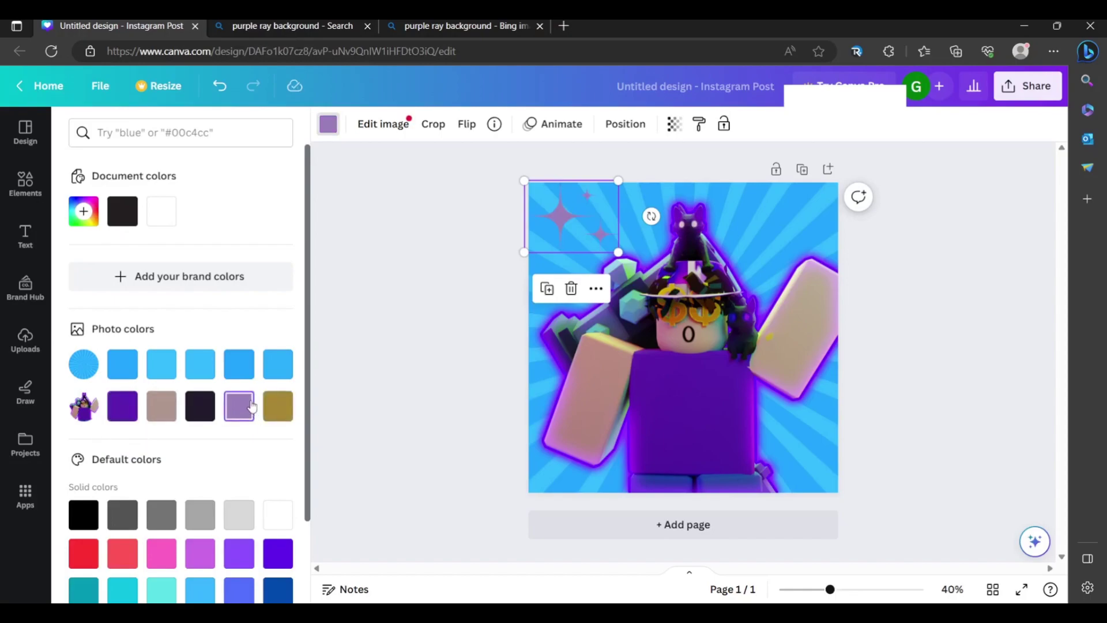
left_click(172, 366)
left_click(242, 363)
left_click(271, 366)
left_click(134, 408)
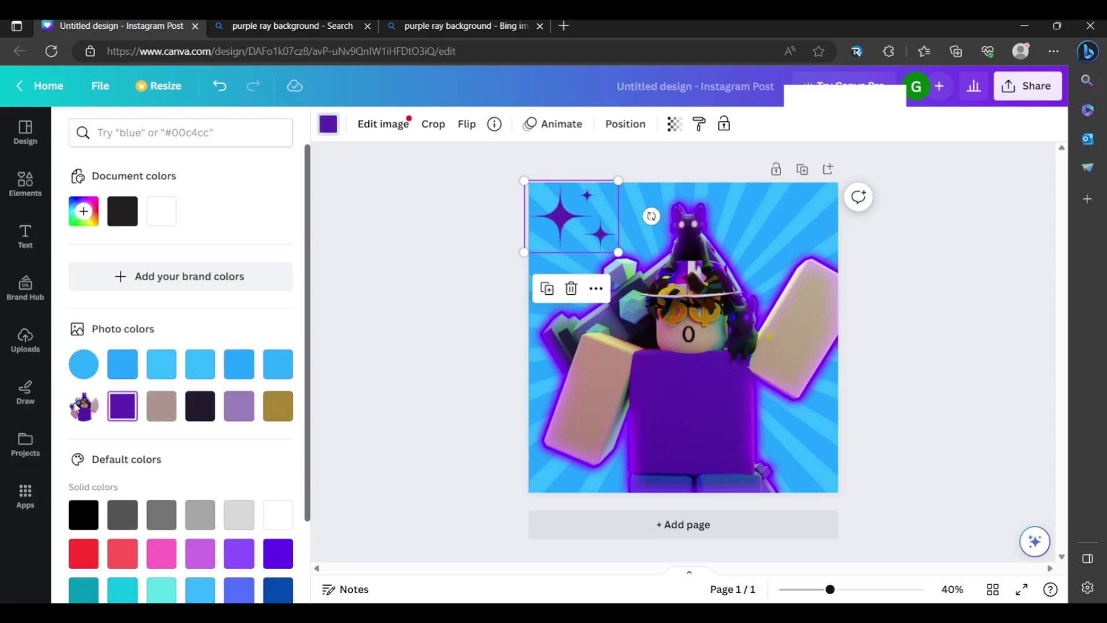
- Shrink the purple sparkles and position them just inside the page's upper-left corner
left_click_drag(617, 248, 578, 231)
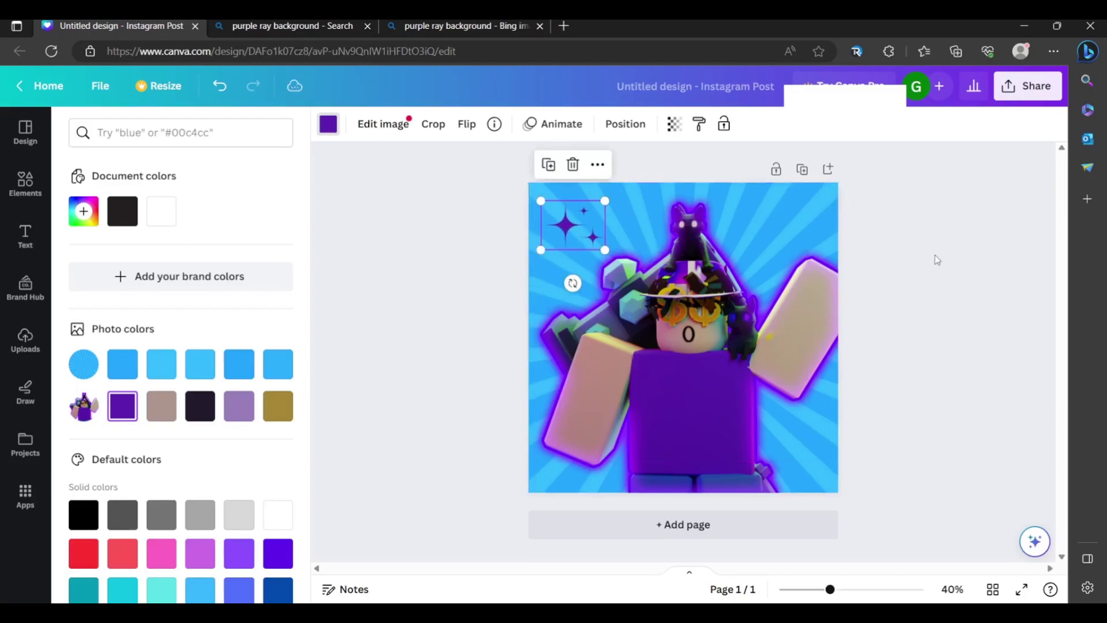
left_click(593, 236)
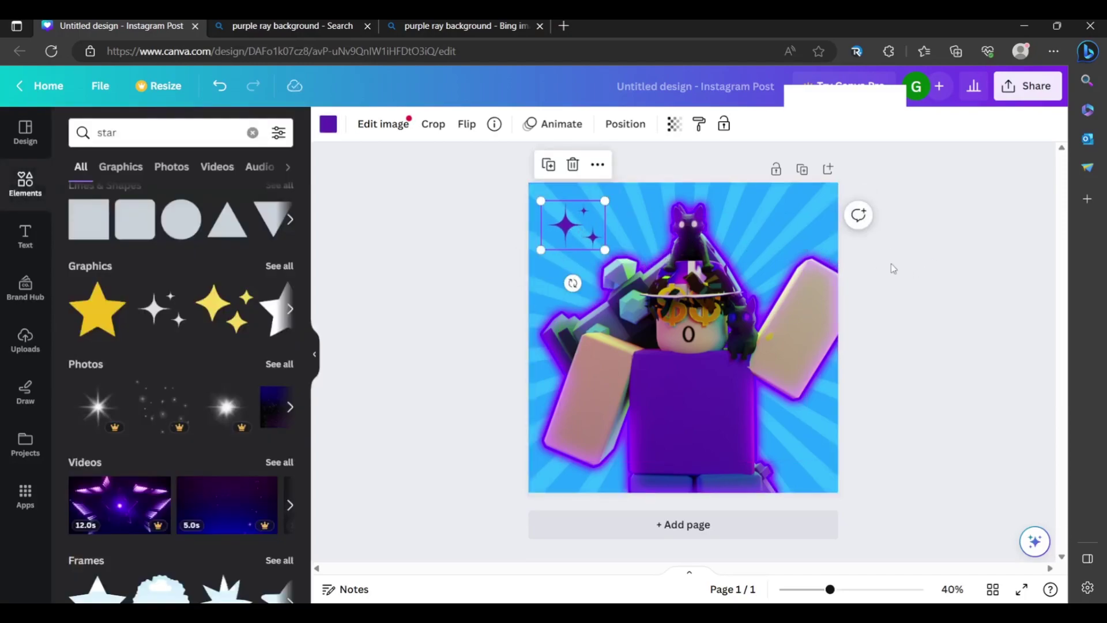
left_click(892, 265)
- Copy the sparkles to the page's upper-right and lower-right corners, leaving a single set in the upper-left corner
left_click(603, 238)
mouse_move(559, 222)
left_mouse_down()
mouse_move(767, 219)
mouse_move(562, 216)
mouse_move(809, 419)
mouse_move(804, 435)
mouse_move(783, 219)
mouse_move(780, 231)
mouse_move(576, 222)
left_mouse_up()
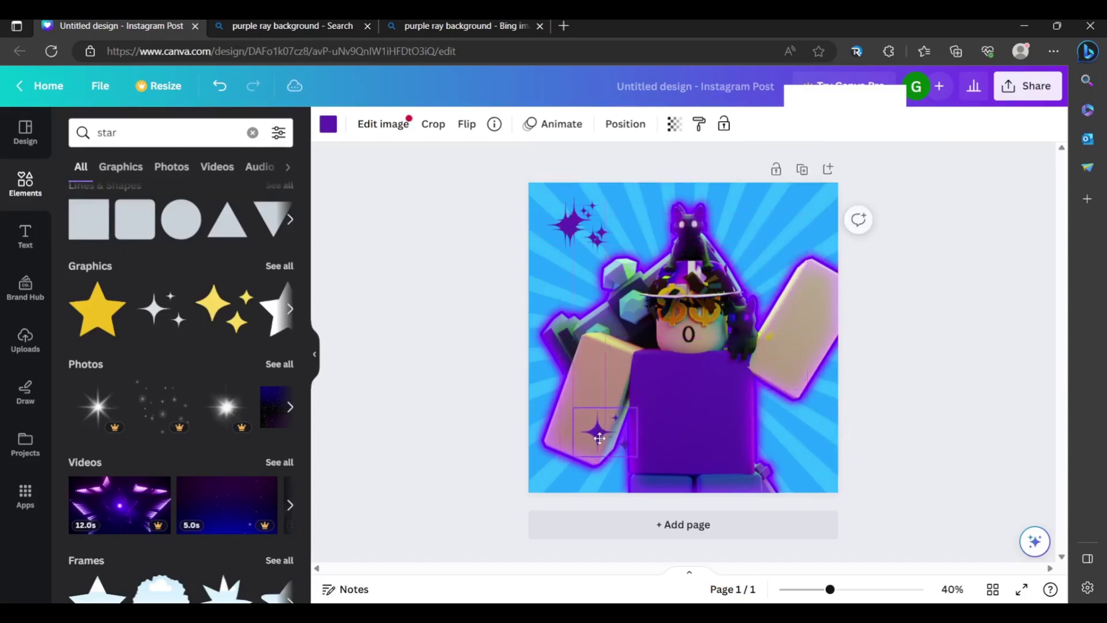
left_click_drag(740, 287, 804, 228)
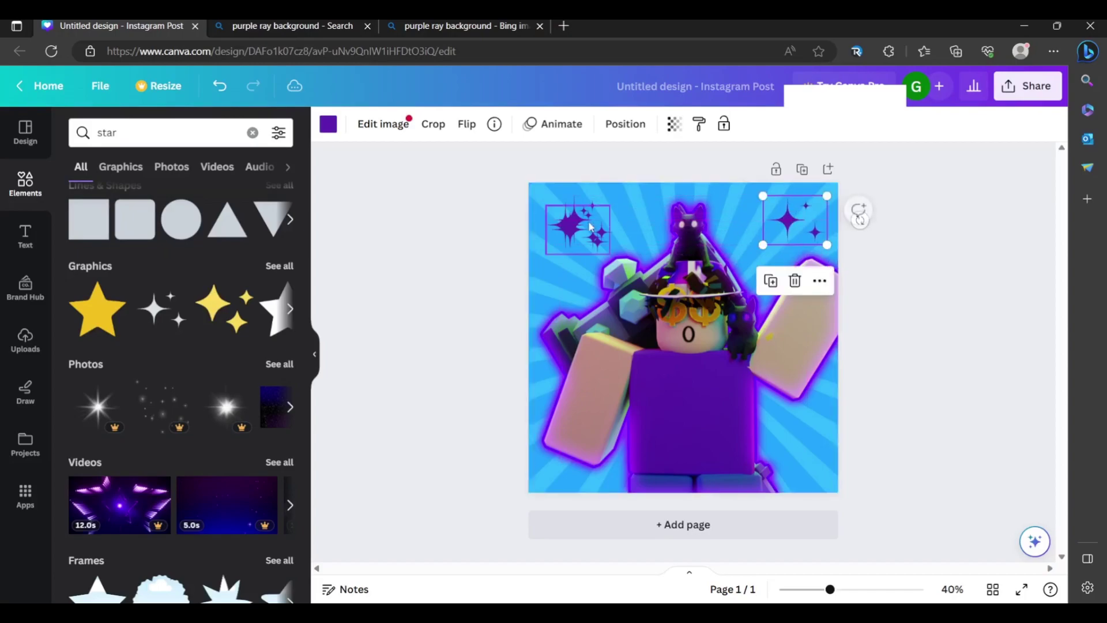
left_click_drag(577, 231, 809, 449)
left_click(574, 223)
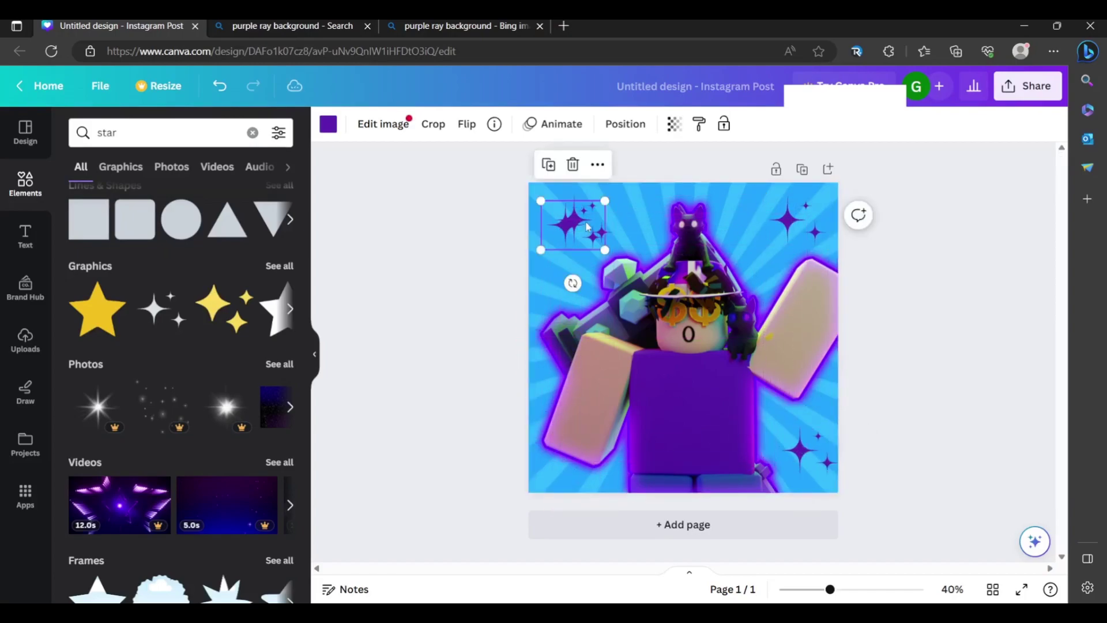
left_click(1008, 326)
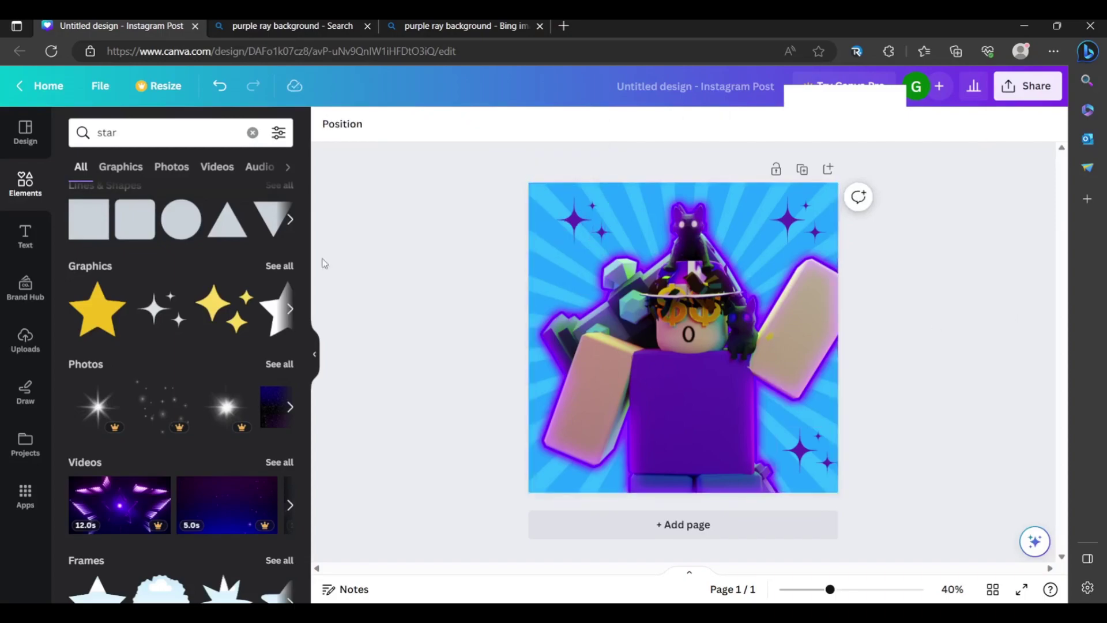
- Search the elements for "clouds" and place the pale blue and white cloud, scaled down, between the upper-left sparkles and the avatar's hat
left_click(167, 133)
key("BackSpace")
key("BackSpace")
key("BackSpace")
key("BackSpace")
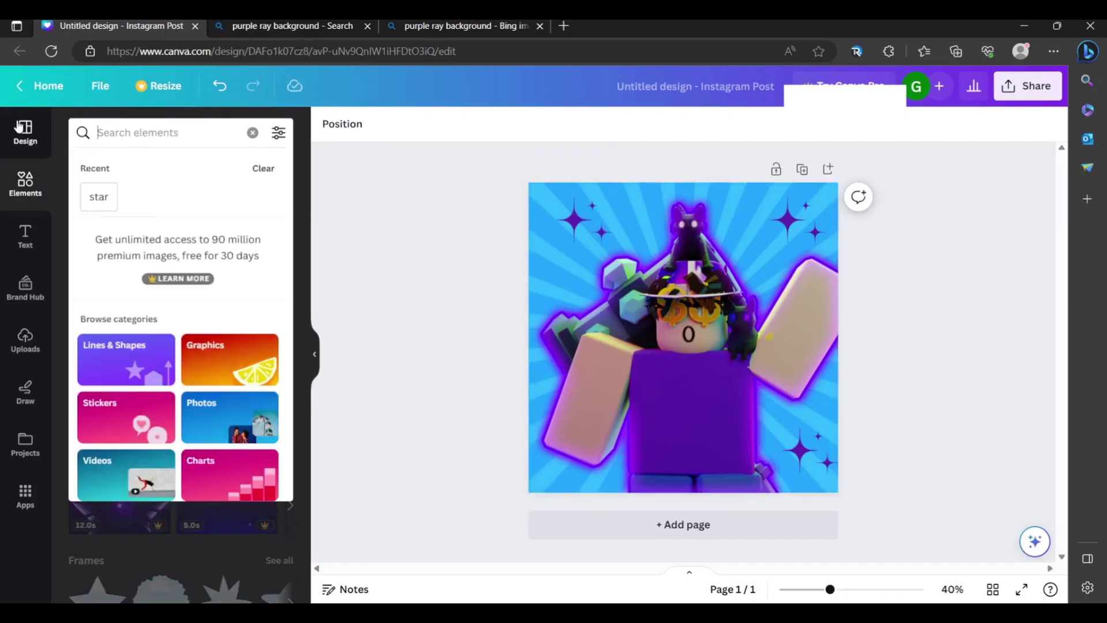
type("clouds")
key("Return")
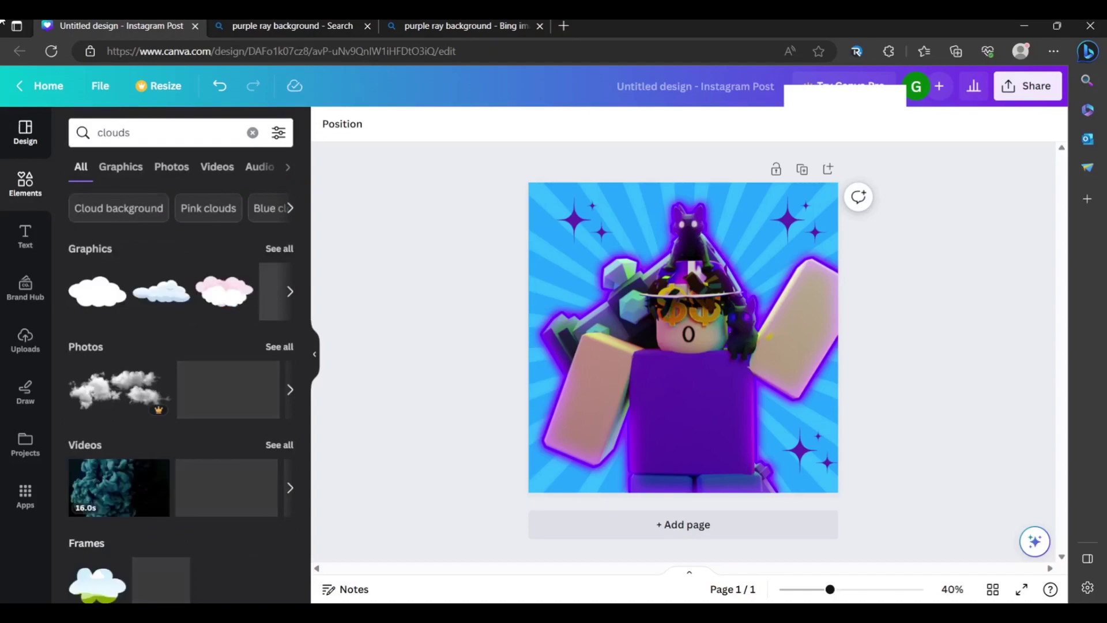
left_click_drag(196, 290, 640, 205)
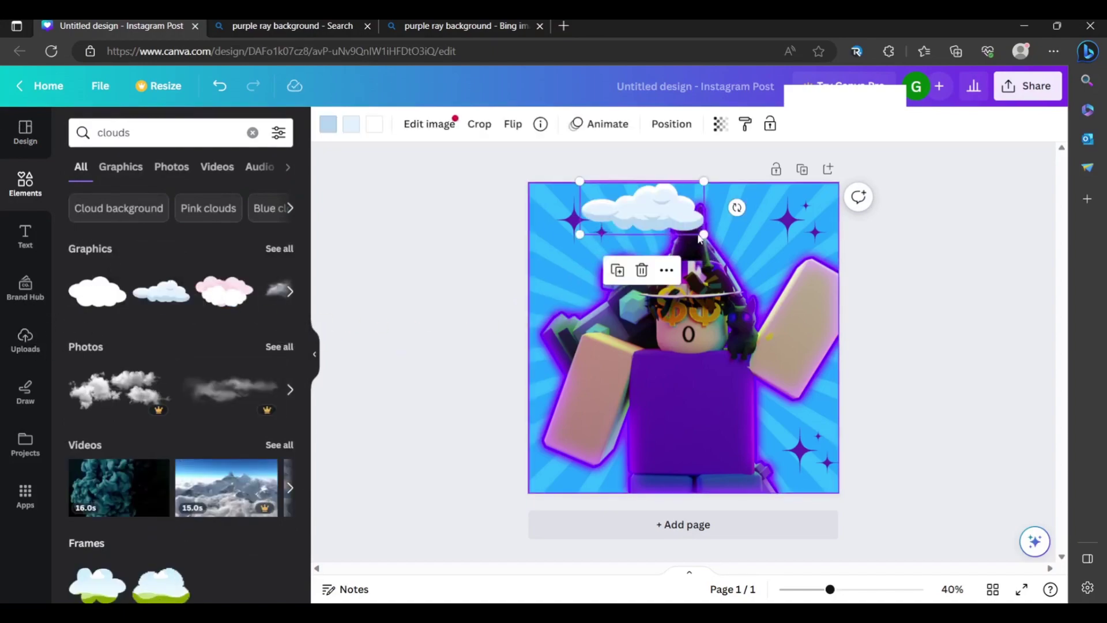
left_click_drag(690, 230, 630, 200)
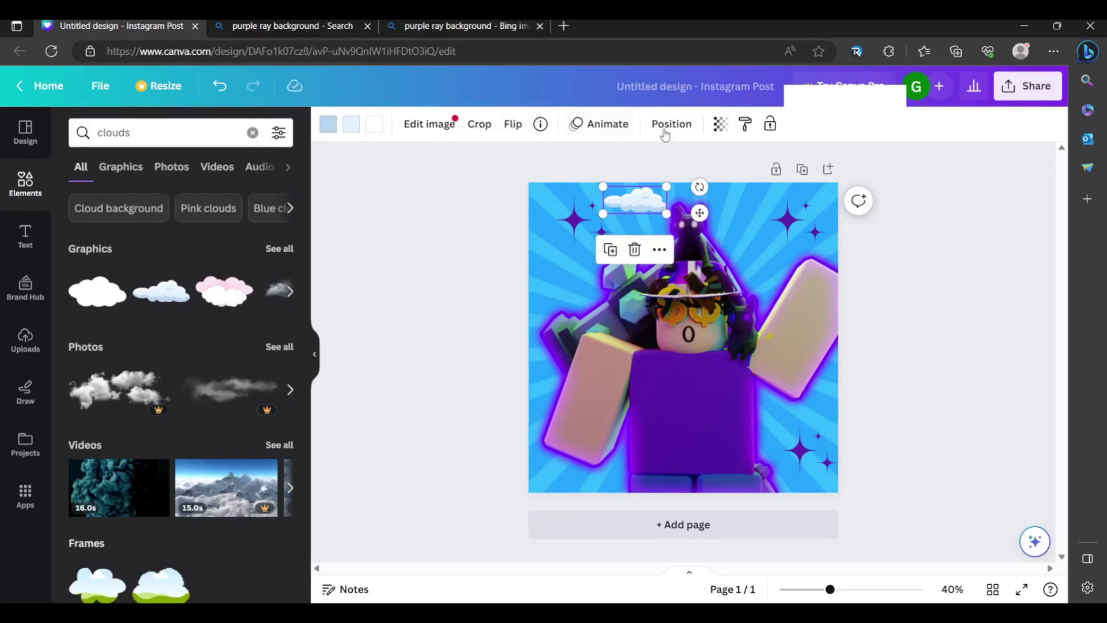
- Set the small cloud's transparency to 67
left_click(715, 134)
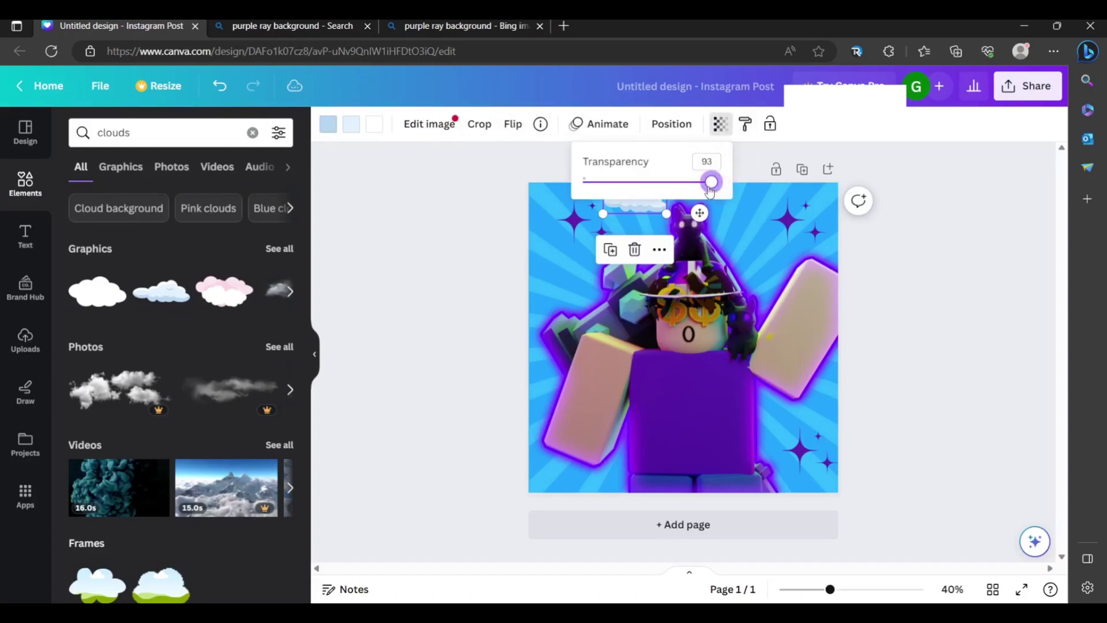
left_click_drag(710, 191, 672, 191)
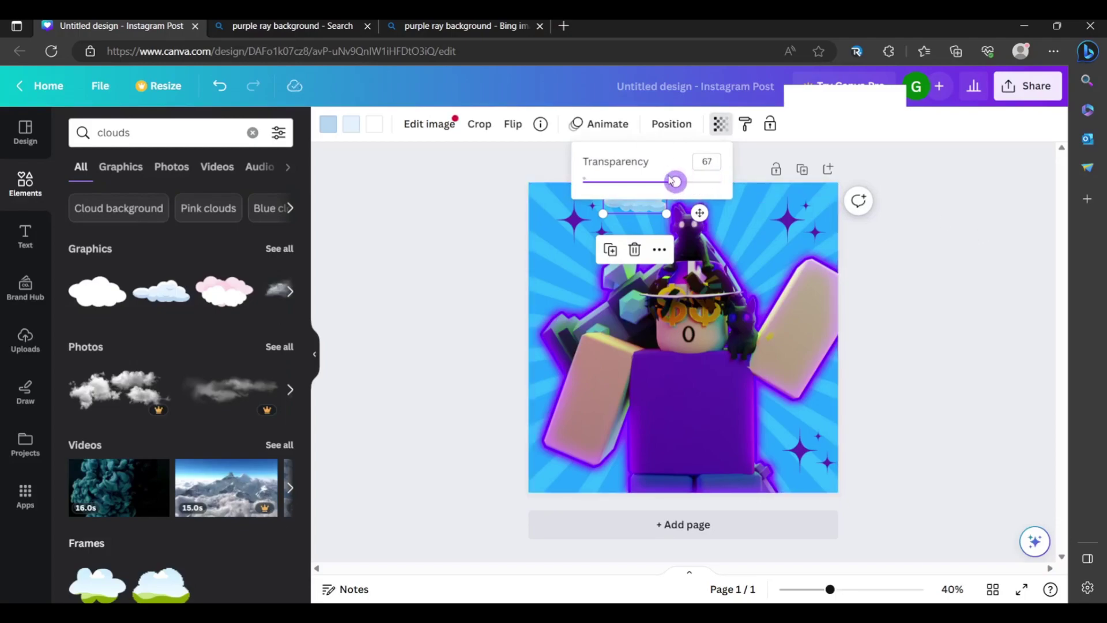
left_click(915, 235)
left_click(719, 125)
left_click(888, 251)
left_click(634, 199)
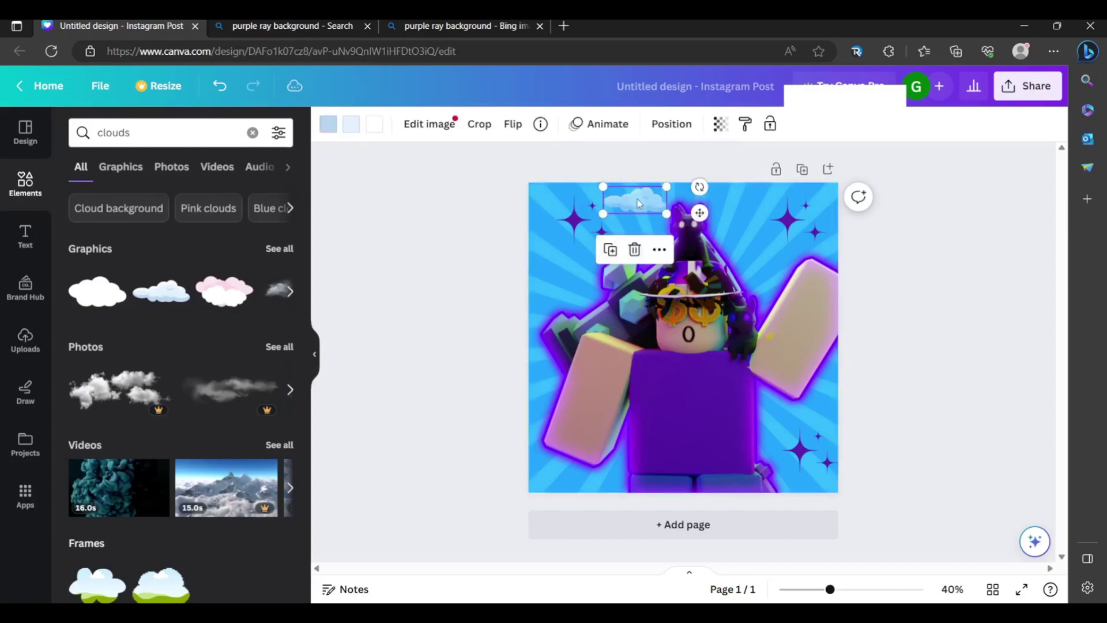
- Duplicate the small cloud and place the copy just above the sparkles in the page's lower-right corner
left_click(607, 249)
left_click_drag(634, 202, 806, 422)
left_click(936, 402)
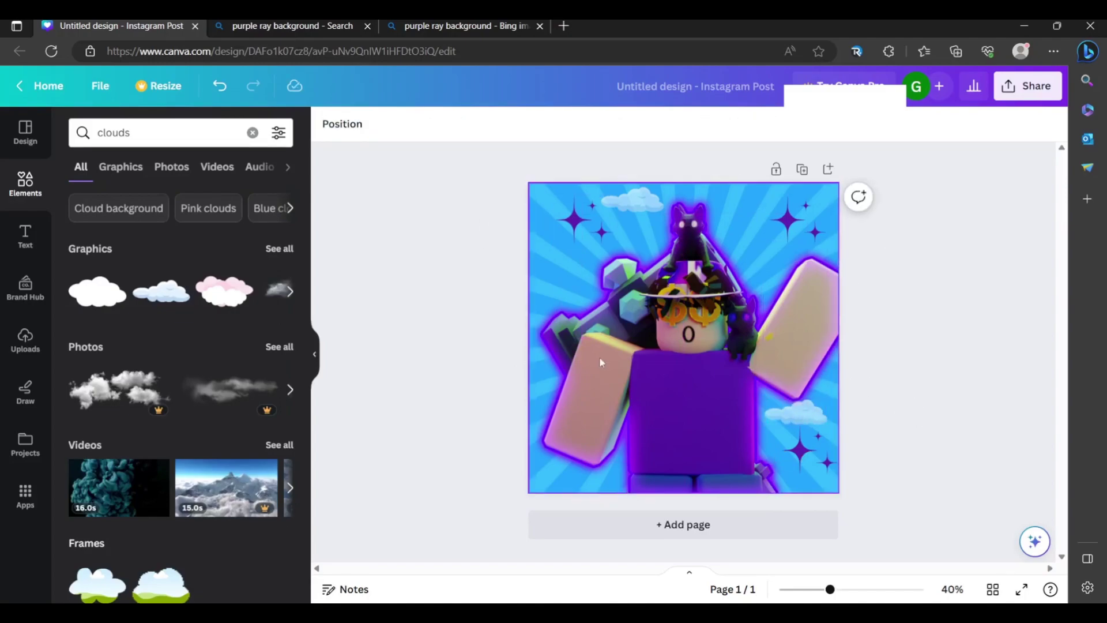
- Delete the lower-right sparkles and shift the lower cloud slightly down and left within that corner
left_click(812, 457)
left_click_drag(840, 426, 813, 432)
left_click(811, 419)
left_click(888, 400)
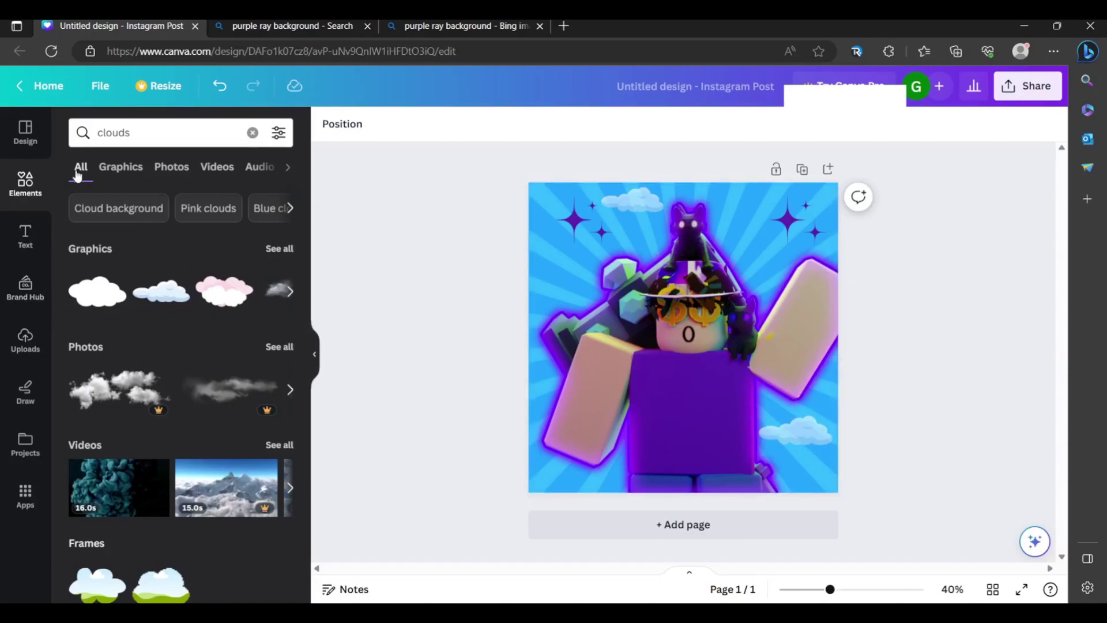
- Search the elements for "line", add the solid straight line, and run it diagonally from the page's left edge to the avatar's left-hand arm
left_click(252, 133)
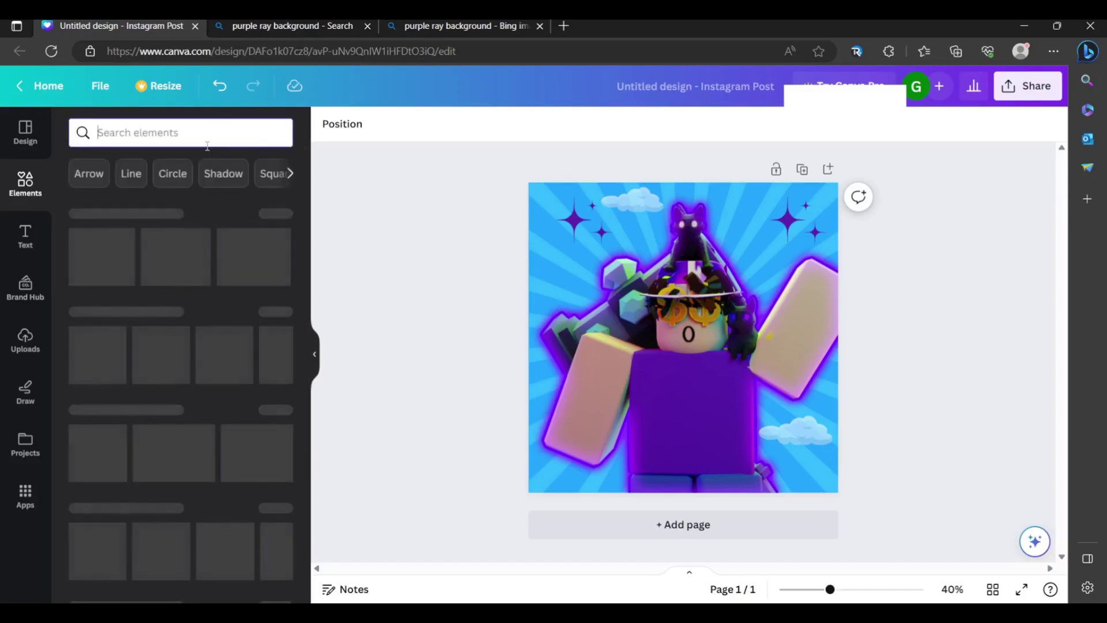
type("line")
key("Return")
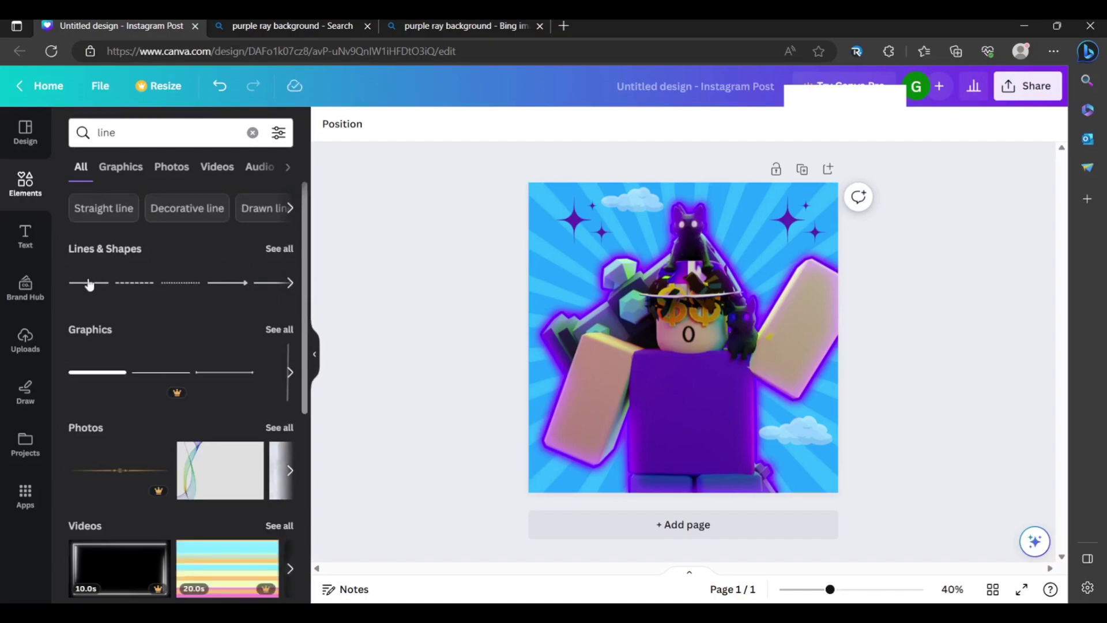
left_click(88, 282)
left_click_drag(633, 336, 526, 256)
left_click_drag(733, 337, 581, 347)
left_click_drag(528, 260, 528, 294)
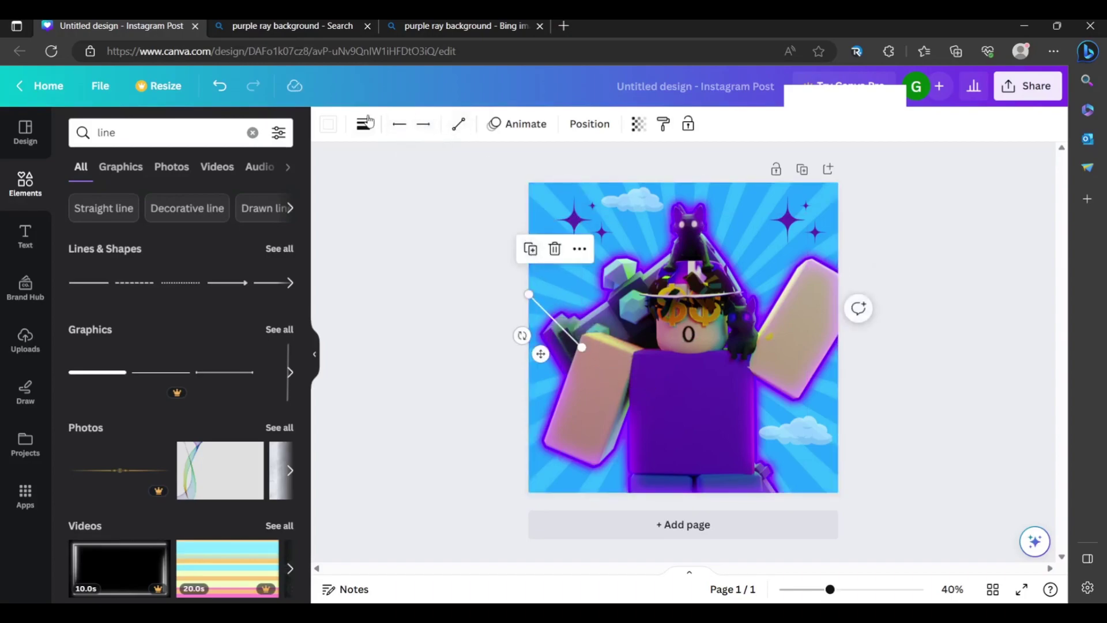
- Thicken the diagonal line and recolour it with the near-black colour taken from the avatar photo
left_click(330, 126)
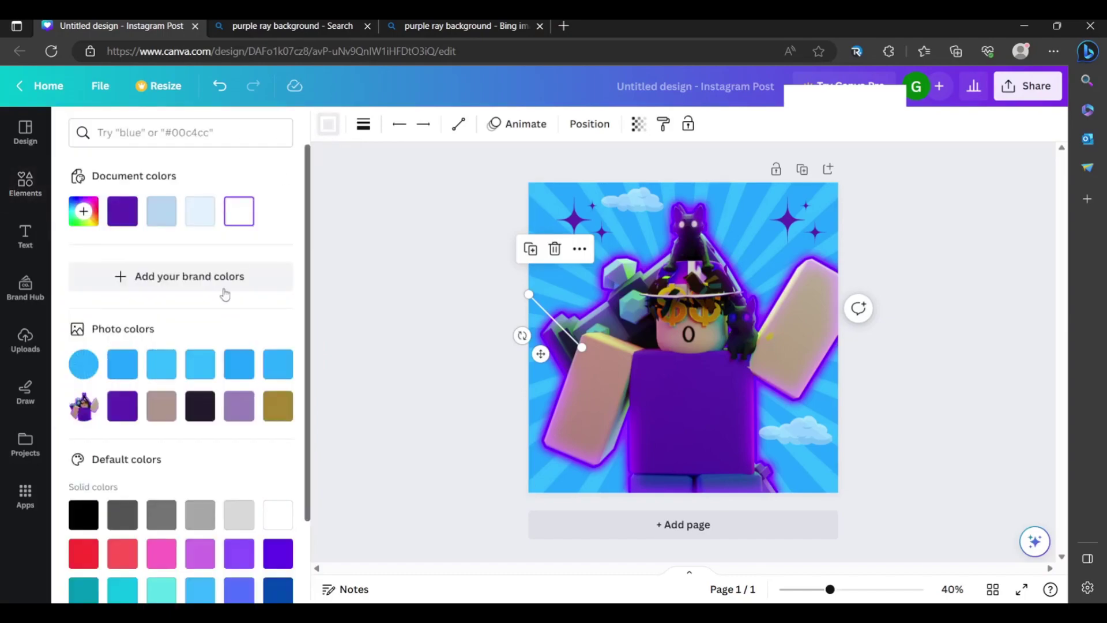
left_click(468, 134)
left_click(459, 125)
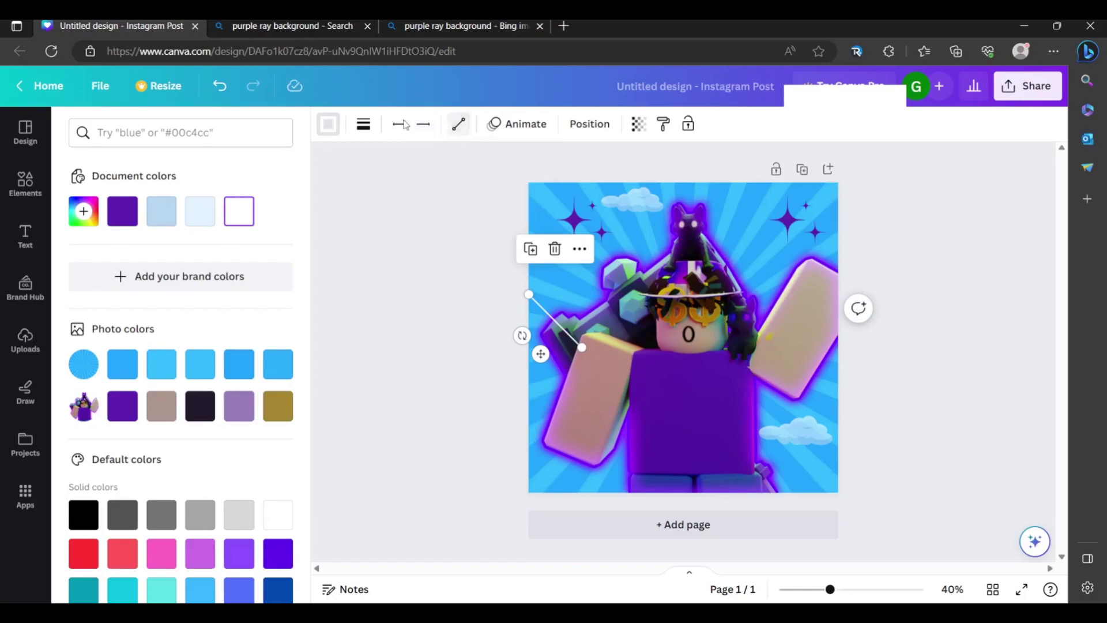
left_click(363, 125)
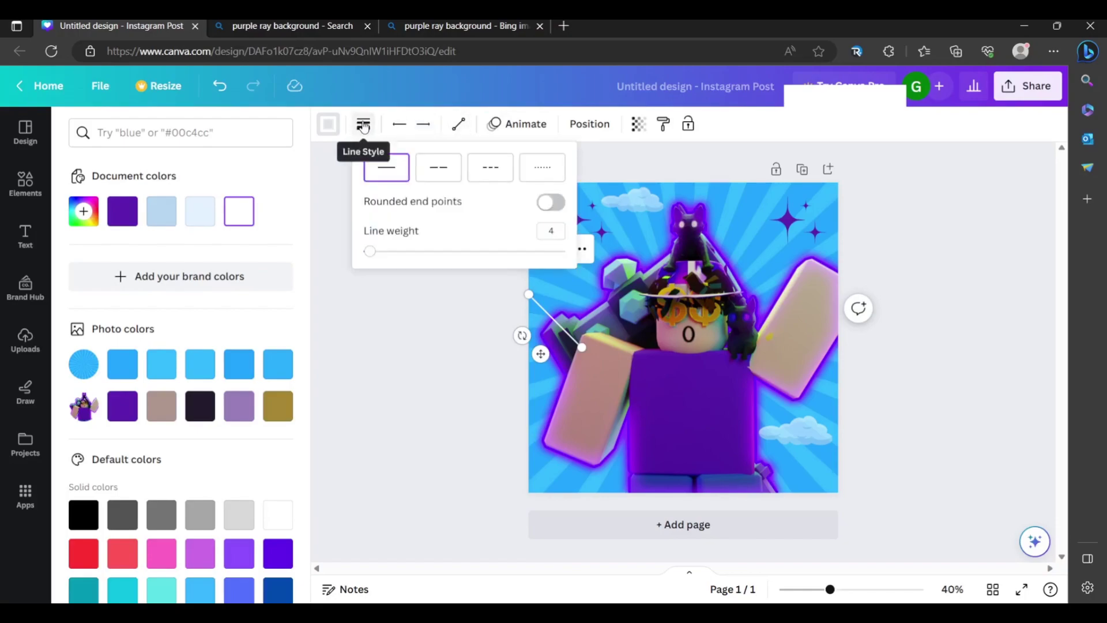
left_click_drag(376, 258, 407, 257)
left_click(362, 124)
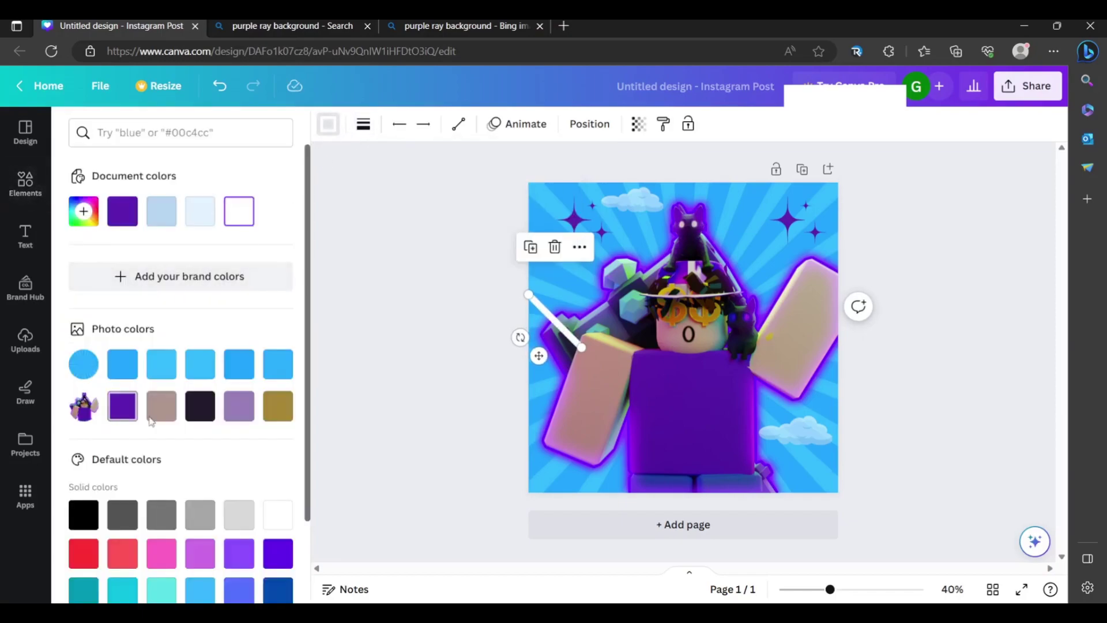
left_click(211, 411)
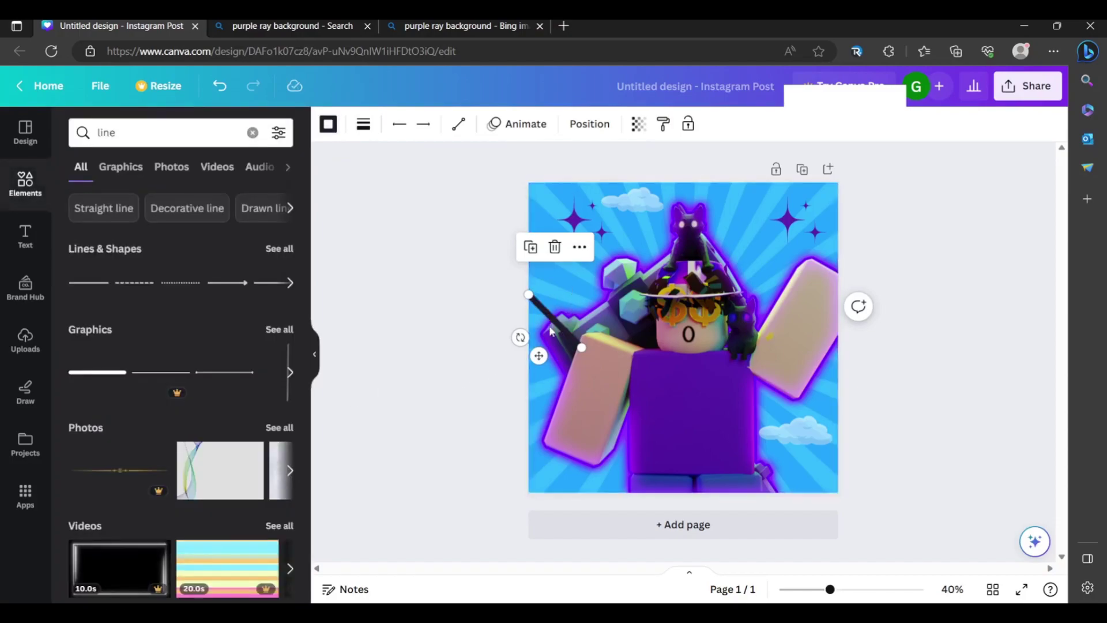
- Shift the dark line down beside the left-hand arm, set its line weight to 35, and adjust its endpoint onto the arm
left_click_drag(554, 324, 528, 352)
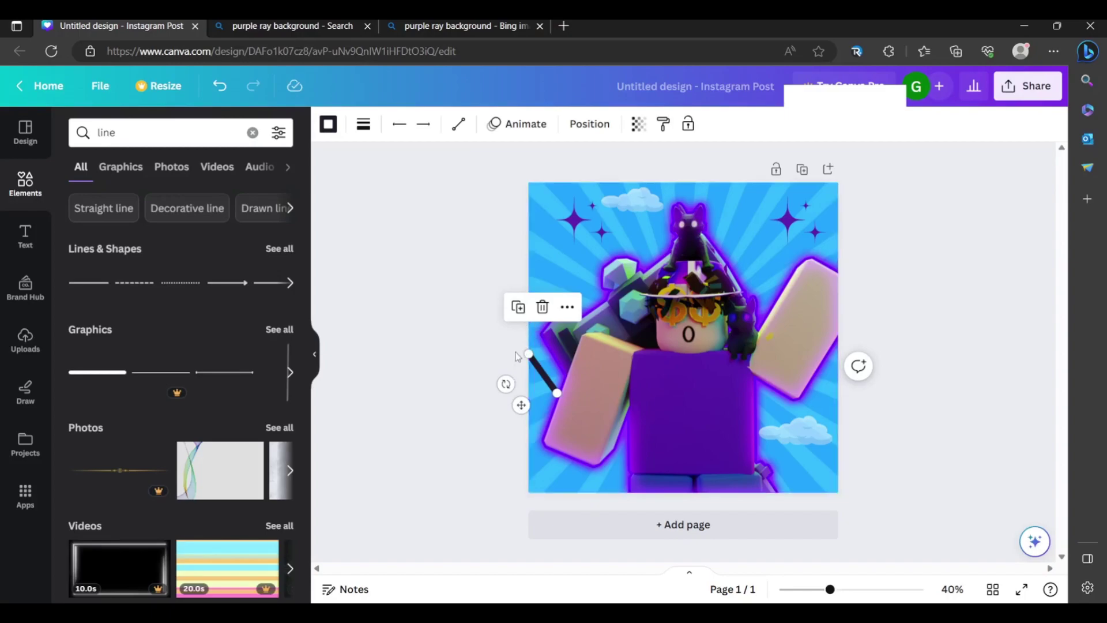
left_click_drag(558, 392, 568, 391)
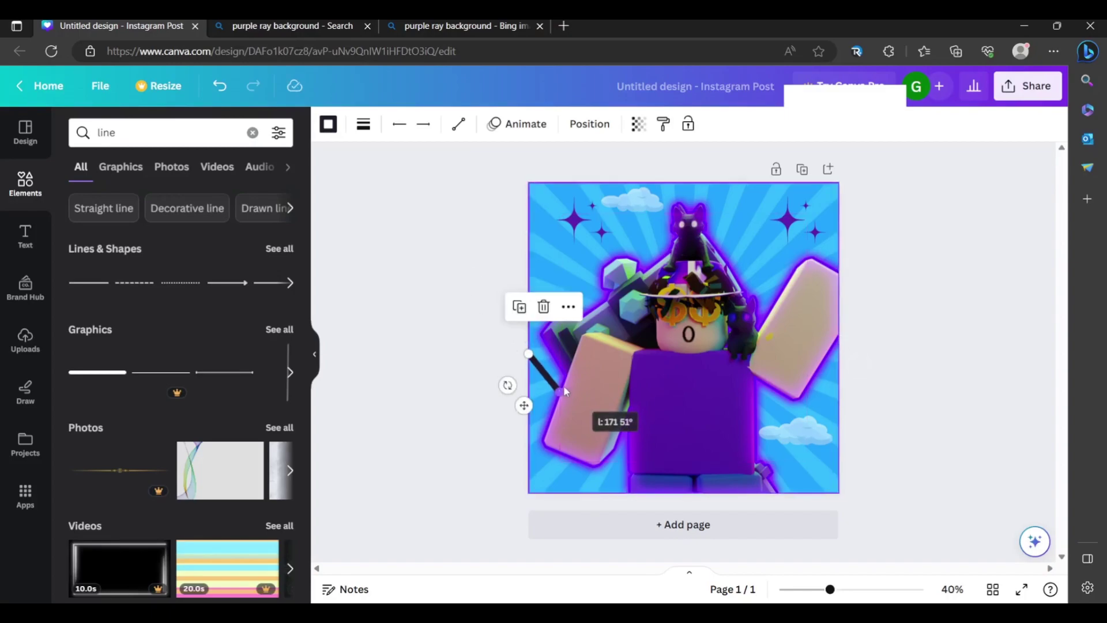
mouse_move(528, 354)
left_mouse_down()
mouse_move(507, 330)
mouse_move(530, 358)
left_mouse_up()
left_click(363, 124)
left_click_drag(427, 251, 434, 254)
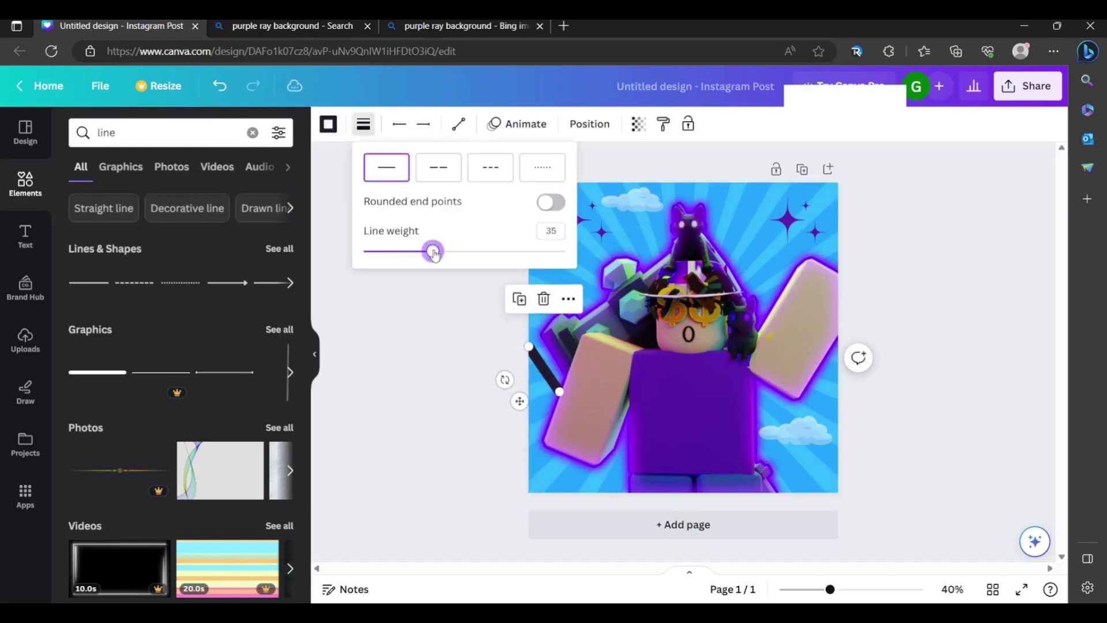
left_click_drag(559, 391, 568, 384)
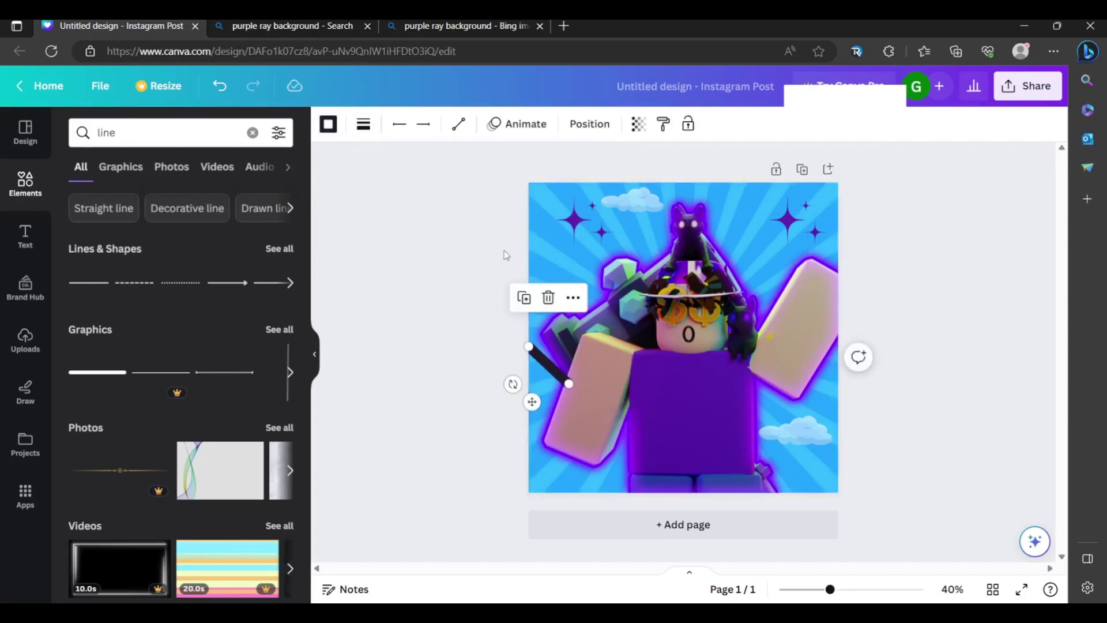
- Layer the dark line behind the avatar but in front of the blue ray background
left_click(603, 132)
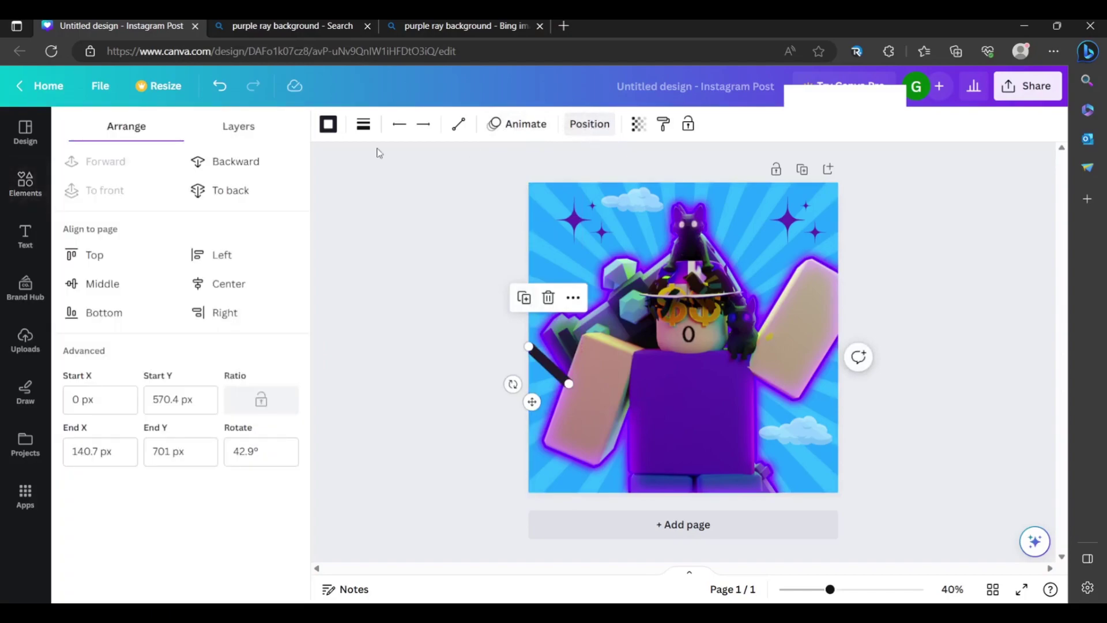
left_click(245, 198)
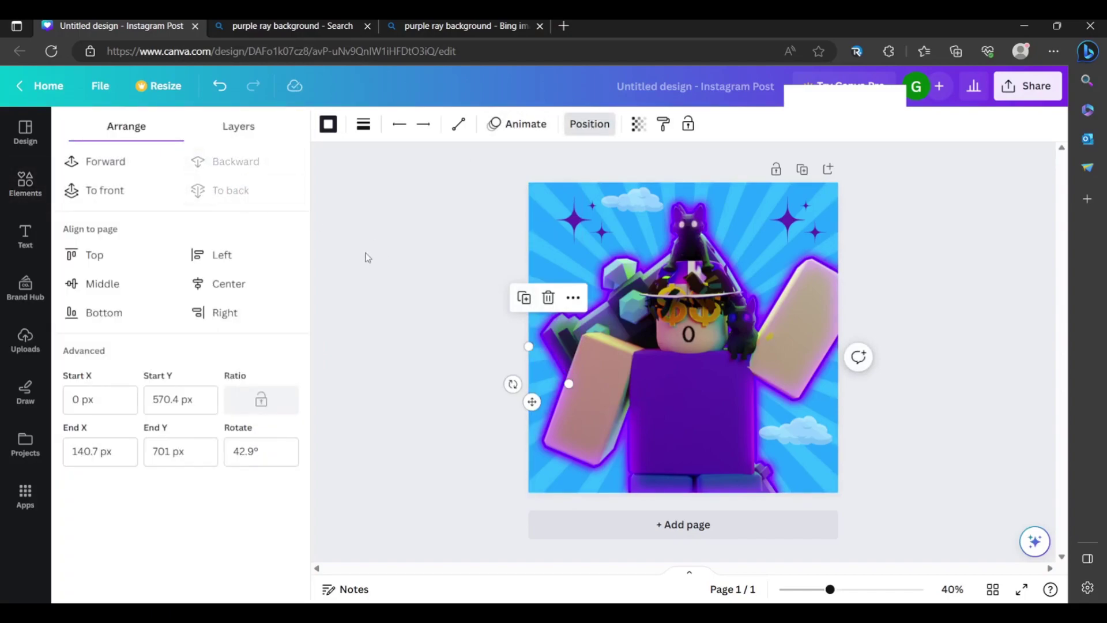
left_click(101, 163)
left_click(199, 163)
left_click(95, 169)
left_click(324, 299)
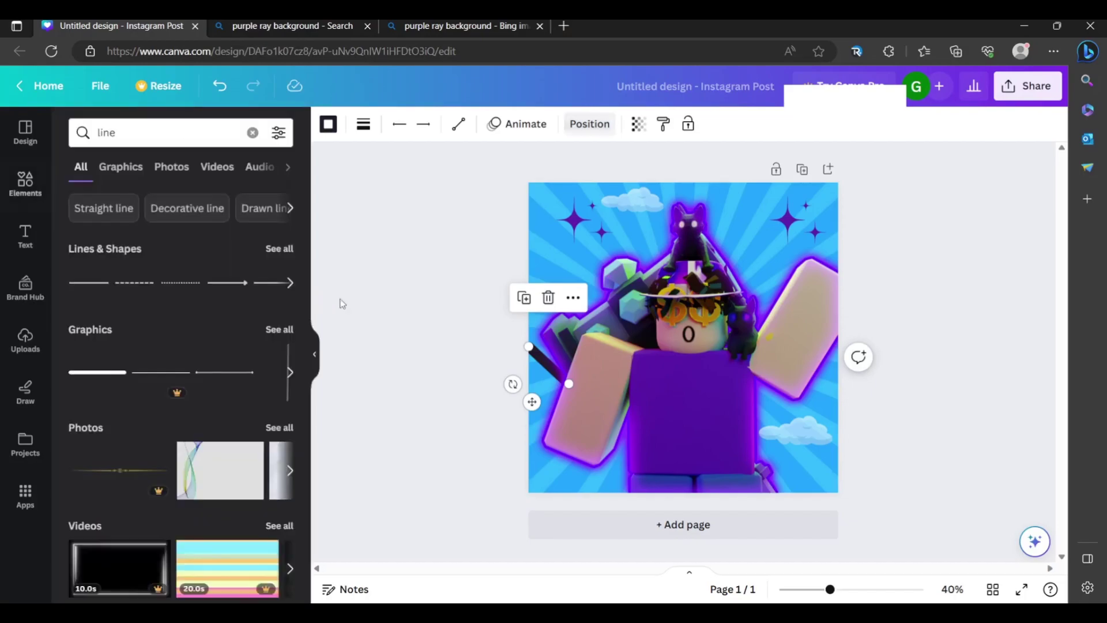
left_click(403, 341)
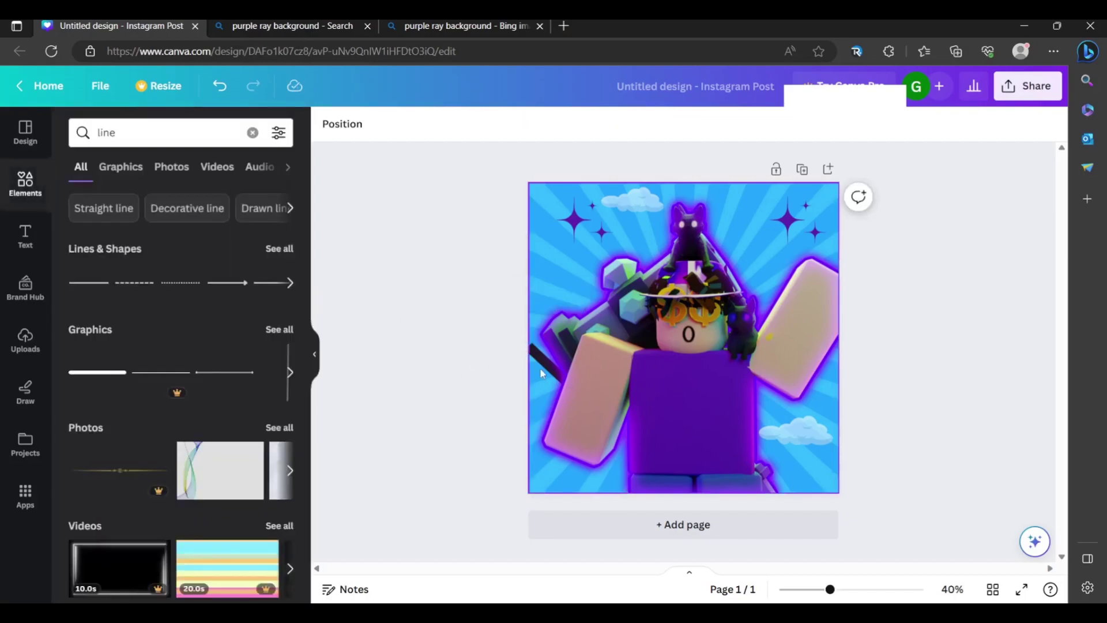
- Move the avatar aside to expose the dark line, and return it to its original place
left_click(547, 362)
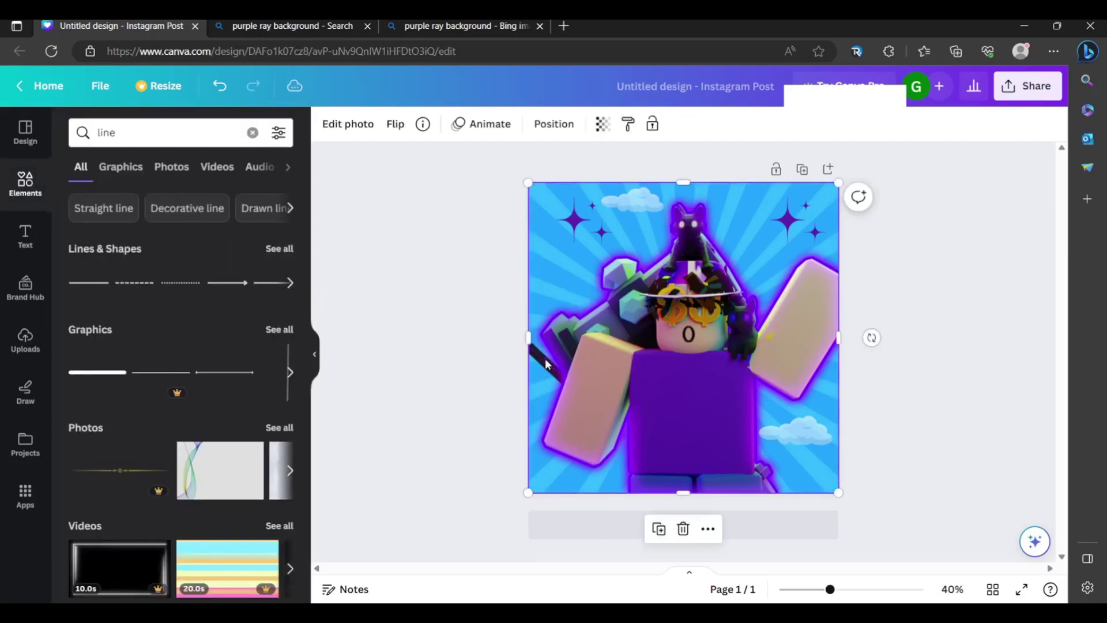
left_click_drag(546, 377, 471, 234)
left_click(464, 425)
left_click(562, 376)
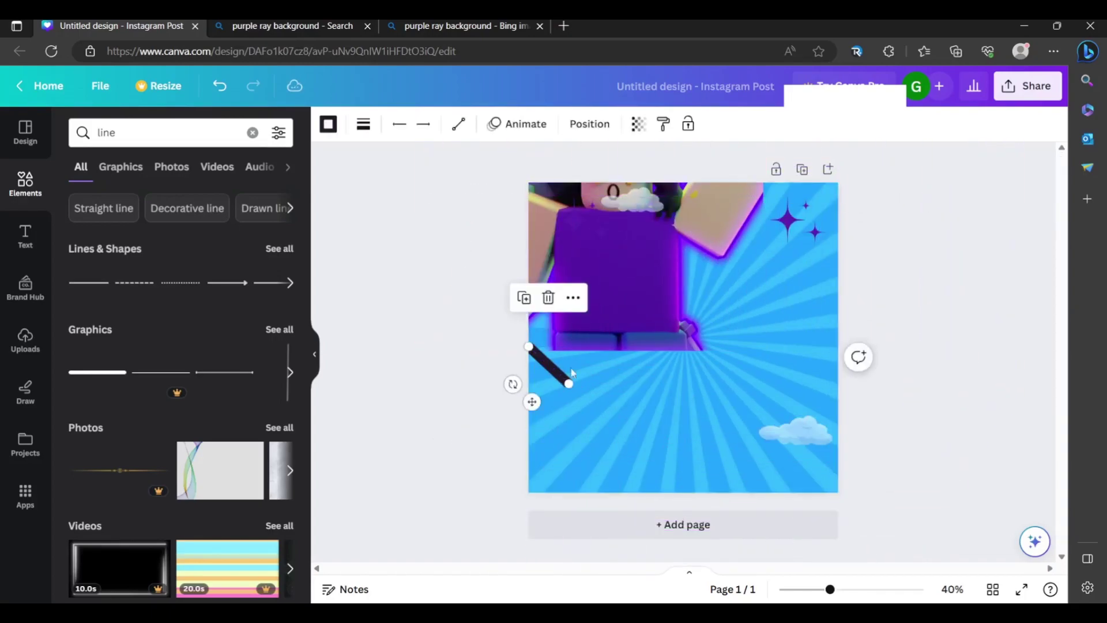
left_click_drag(652, 290, 733, 429)
left_click(897, 358)
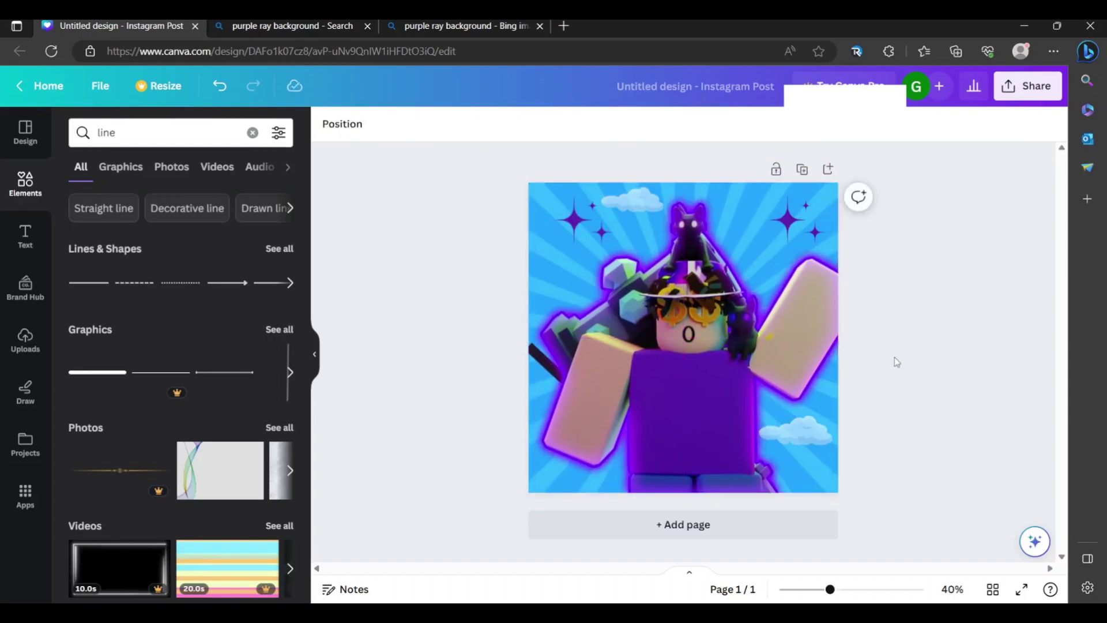
- Copy the dark line to the avatar's other side, spanning from the torso to the page's right edge at a slight upward tilt
left_click(554, 373)
left_click_drag(570, 385, 841, 336)
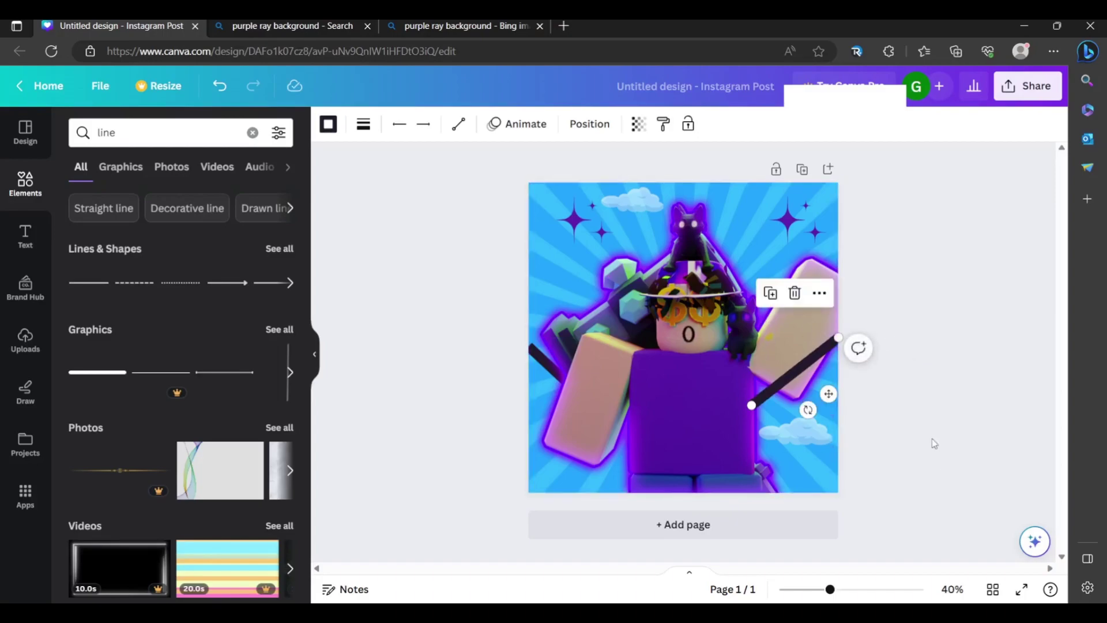
left_click_drag(837, 338, 838, 387)
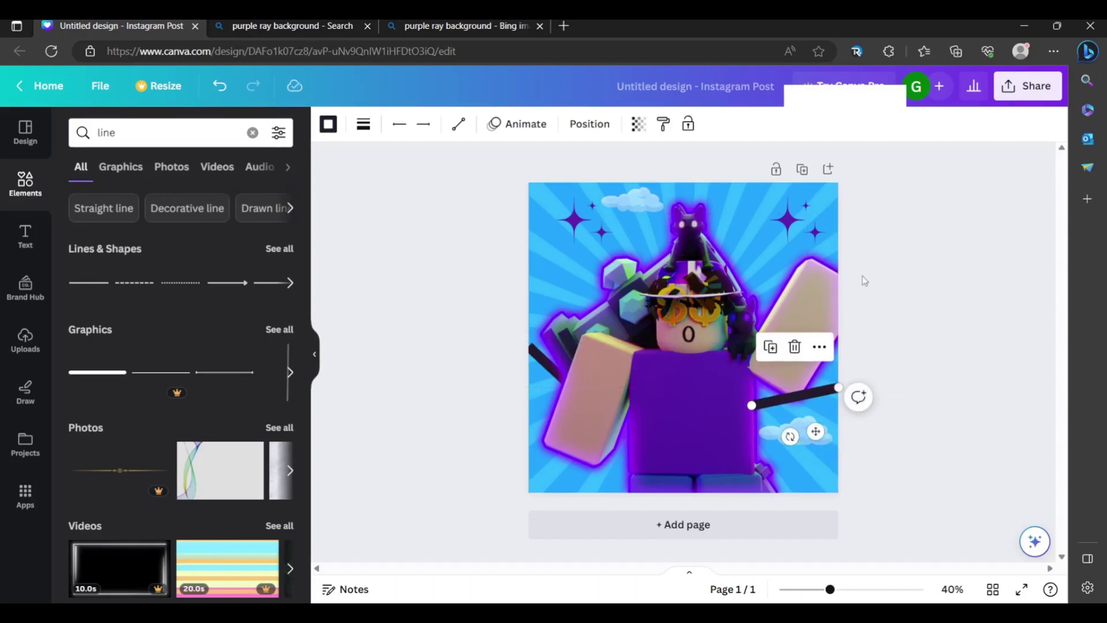
- Layer the right-hand line behind the avatar and nudge its outer end slightly upward
left_click(588, 123)
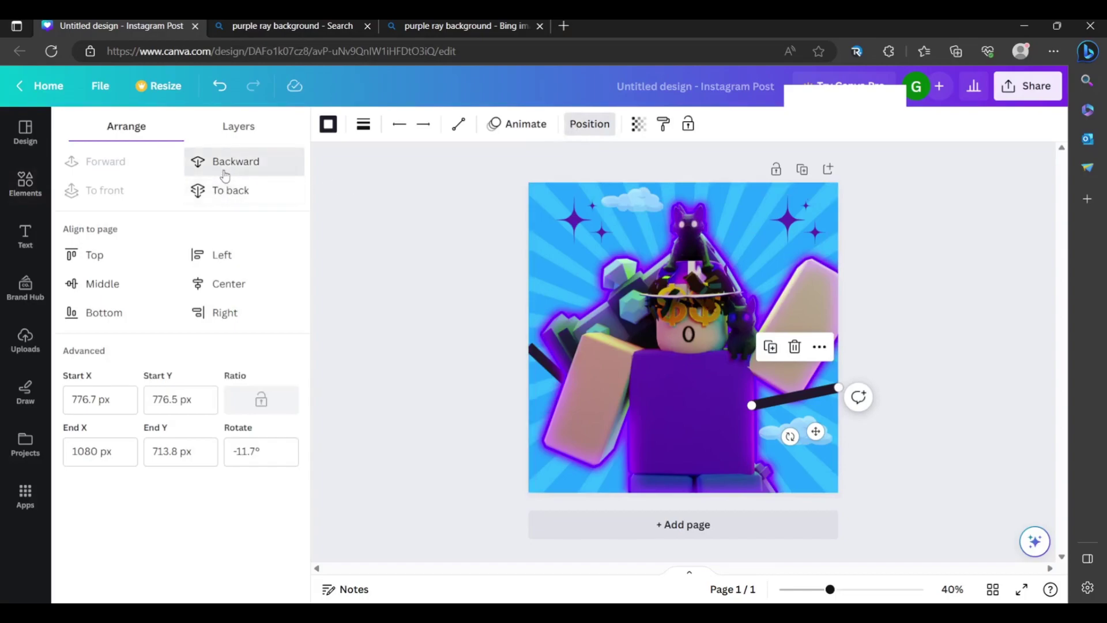
left_click(870, 455)
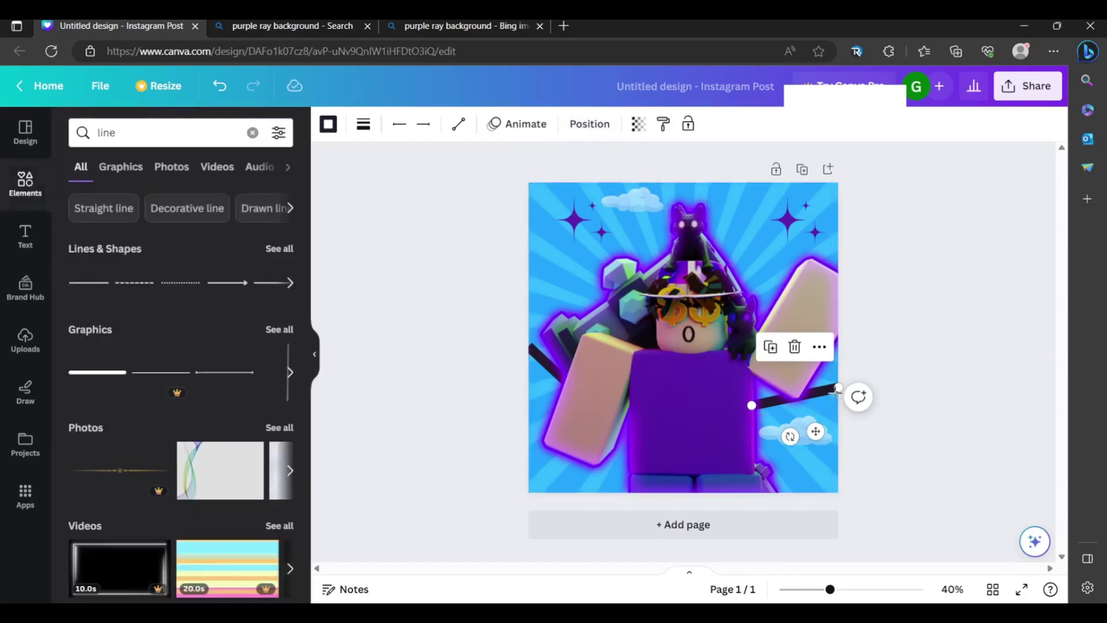
left_click_drag(838, 387, 842, 382)
left_click(479, 331)
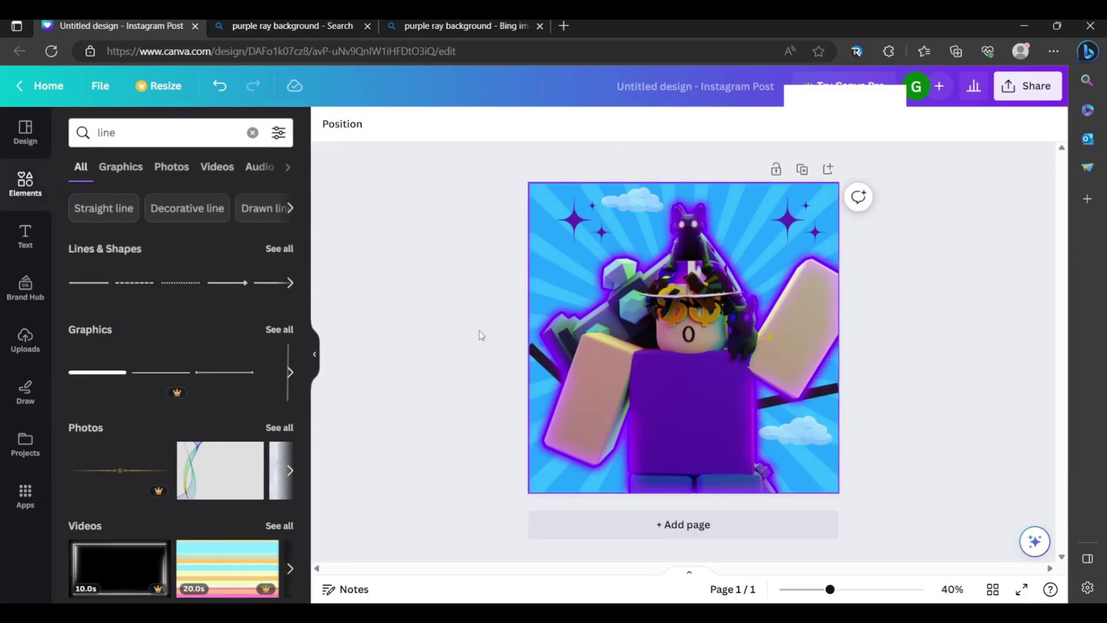
- Extend the left-hand line's outer end beyond the page's left edge
left_click(551, 360)
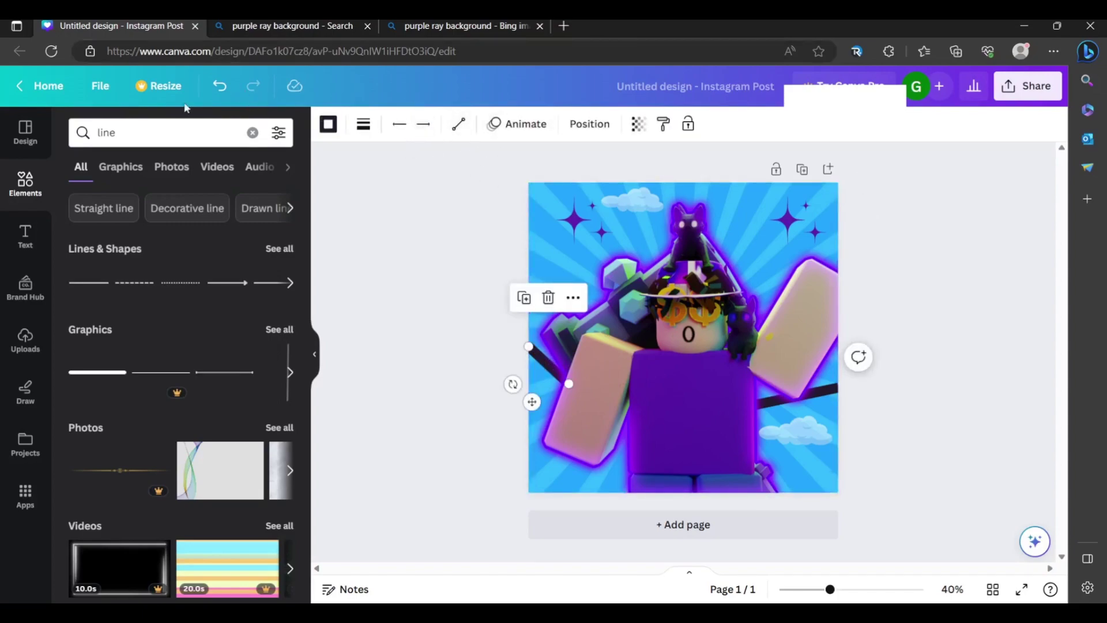
left_click_drag(512, 384, 505, 346)
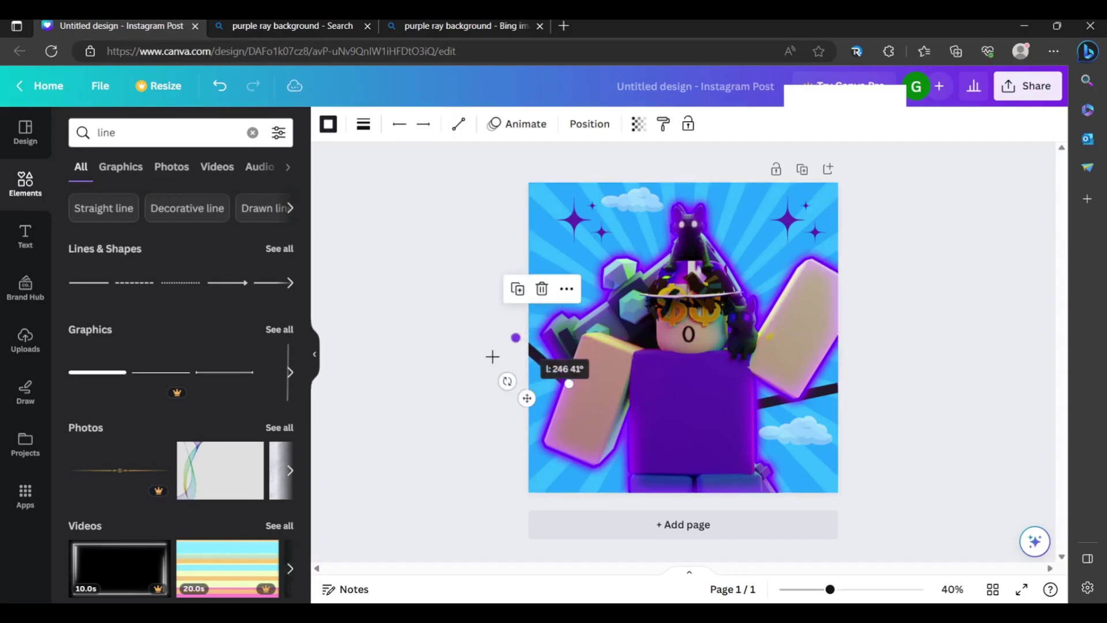
left_click(528, 424)
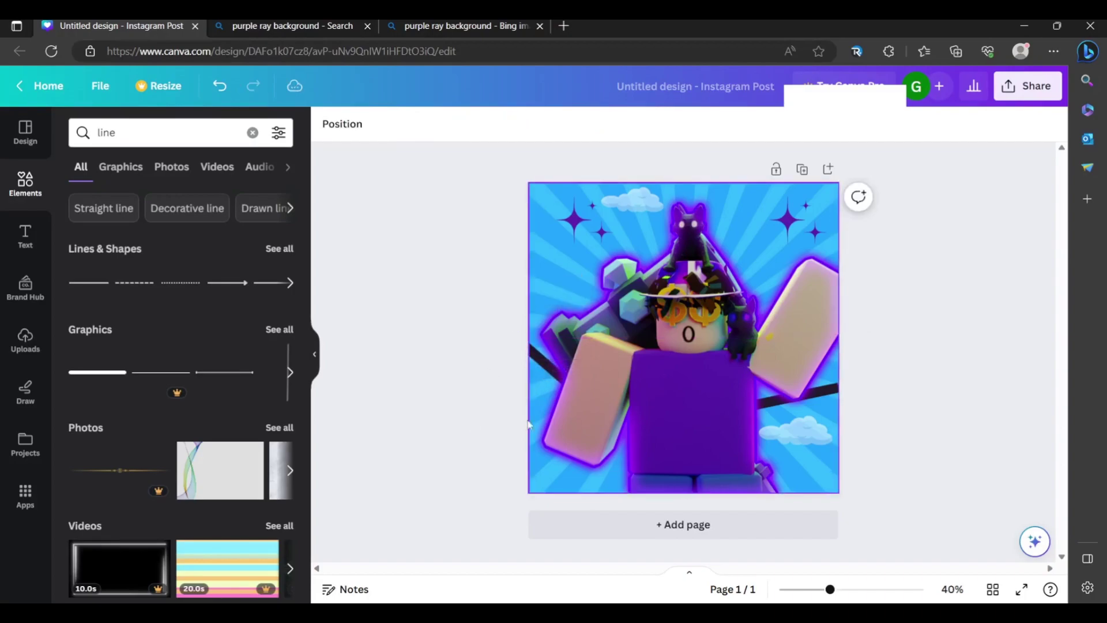
- Tilt the right-hand line more steeply, with its outer end raised past the page's right edge and its inner end slightly lower
left_click(824, 402)
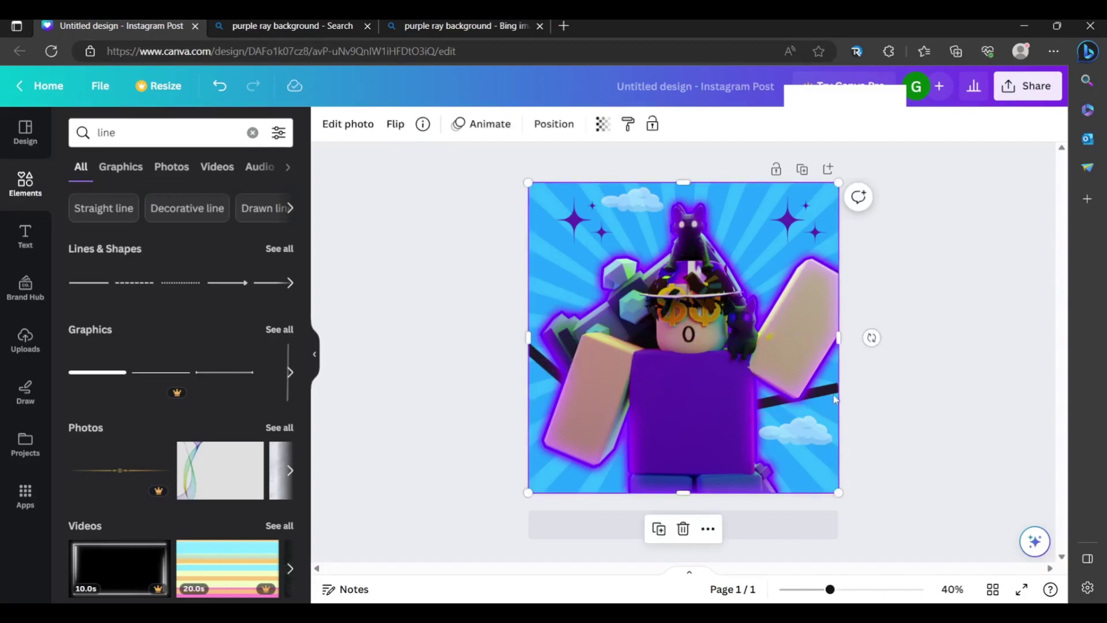
left_click(880, 385)
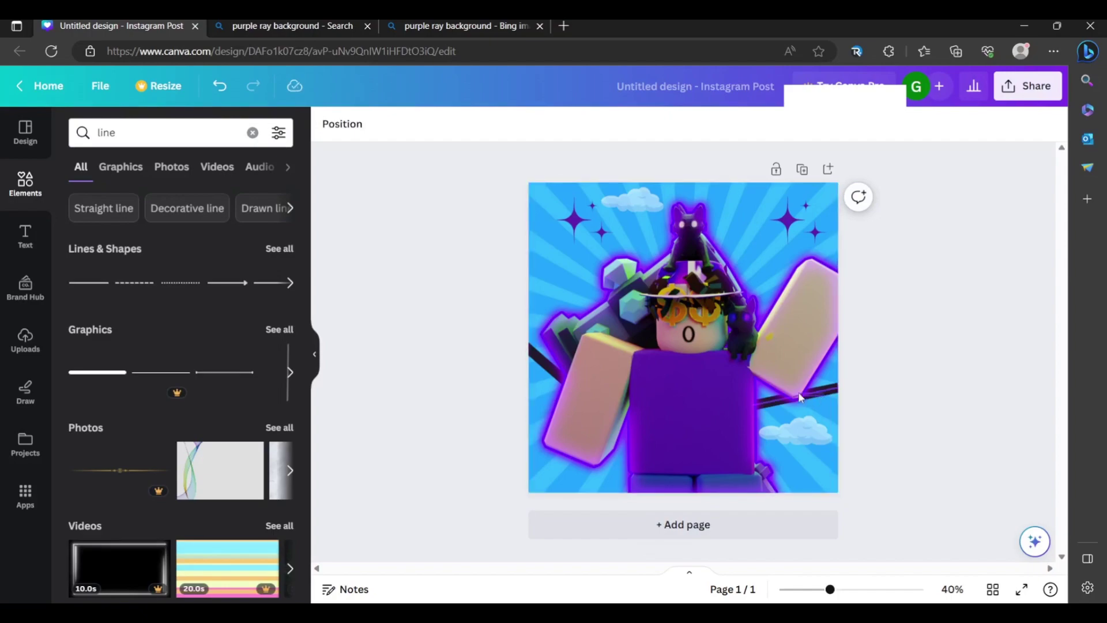
left_click(821, 396)
left_click_drag(835, 390, 864, 364)
left_click_drag(752, 405, 758, 414)
left_click(900, 345)
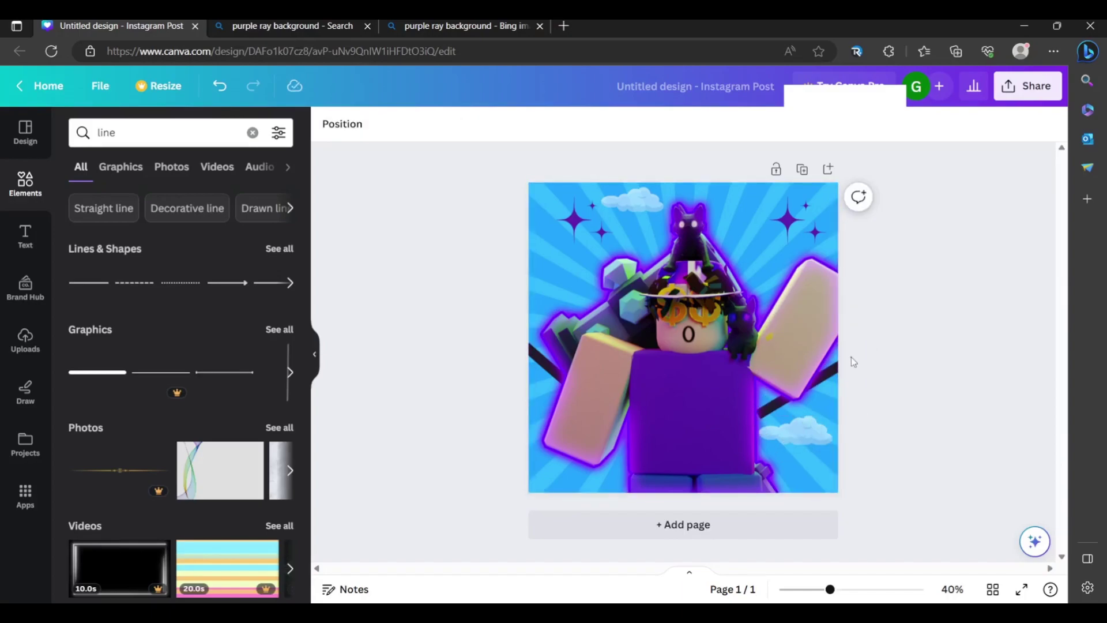
left_click(825, 380)
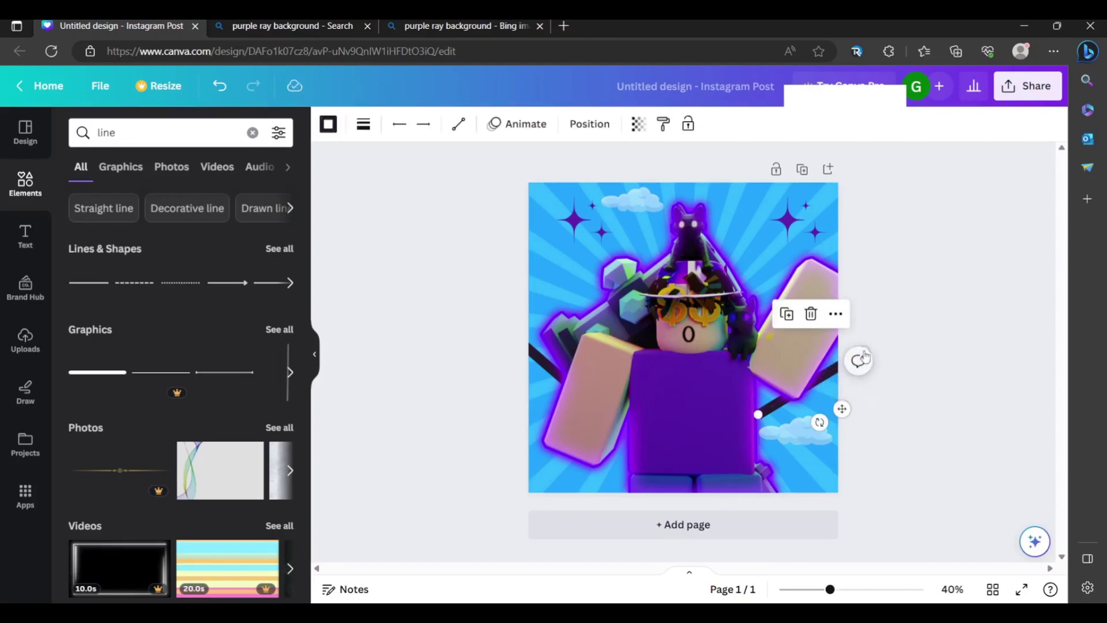
left_click(854, 370)
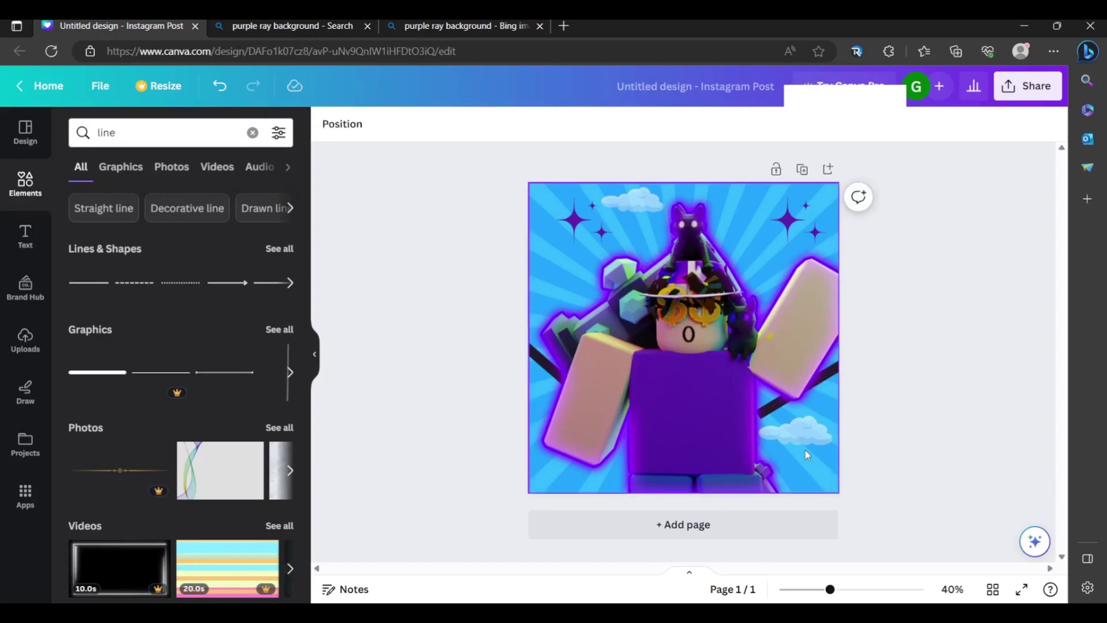
left_click(778, 412)
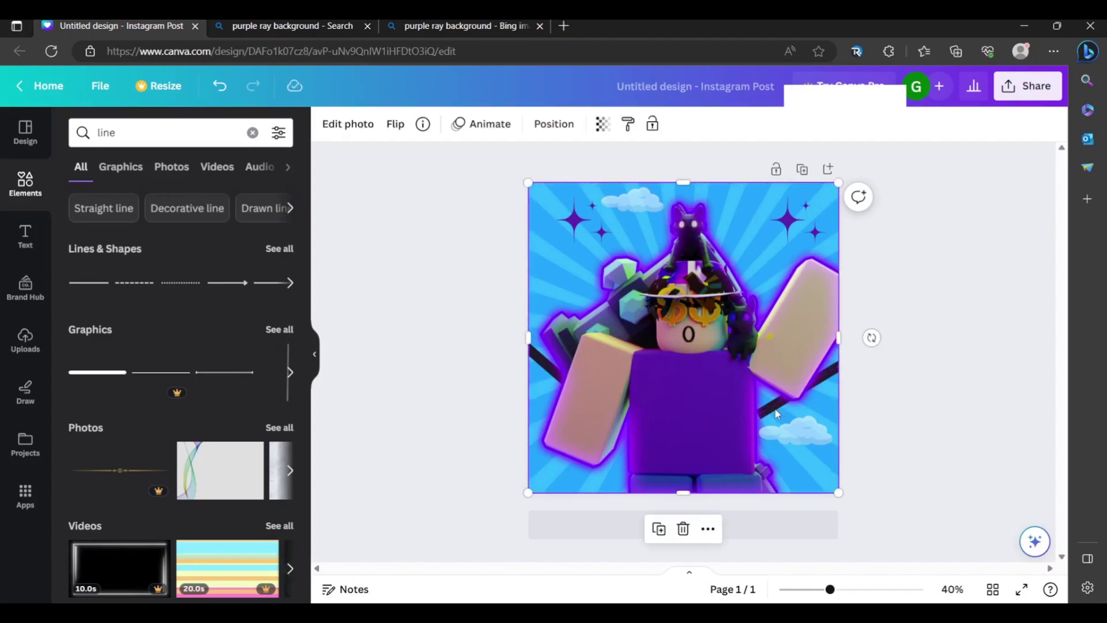
- Pull the right-hand line's outer end back to the page's right edge, making the line about 376 long at about -29°
left_click(941, 386)
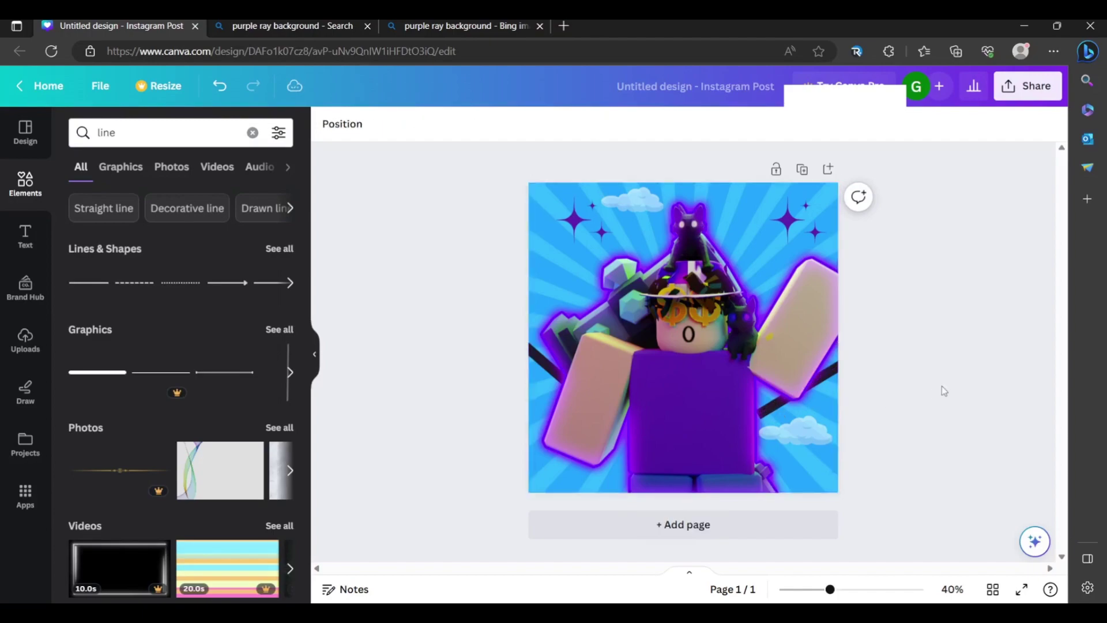
left_click(770, 420)
left_click_drag(754, 413, 744, 430)
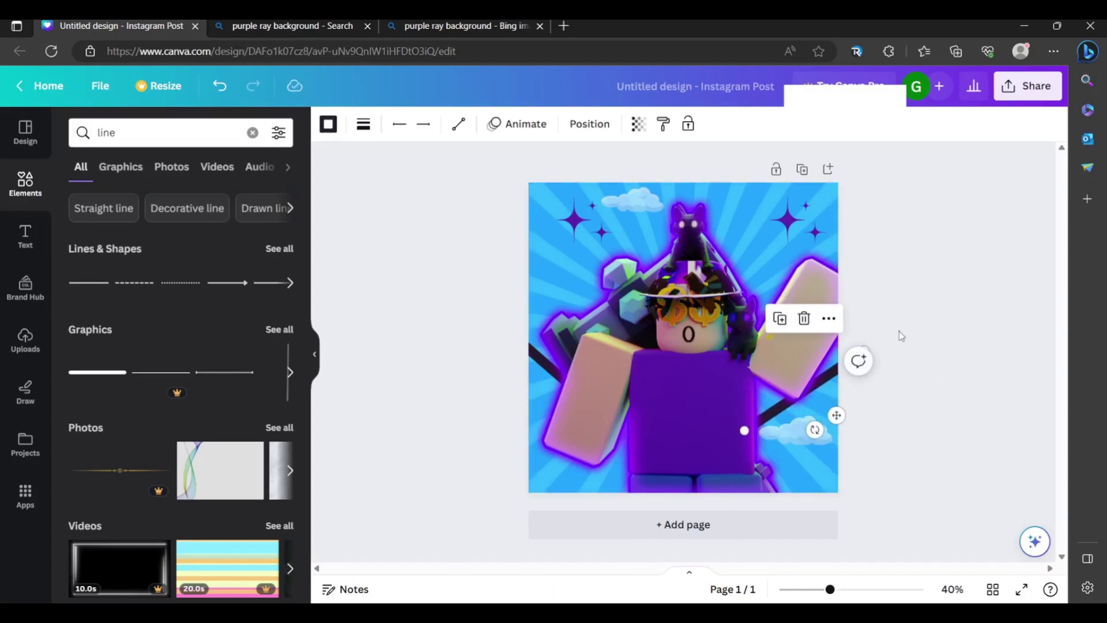
left_click(852, 364)
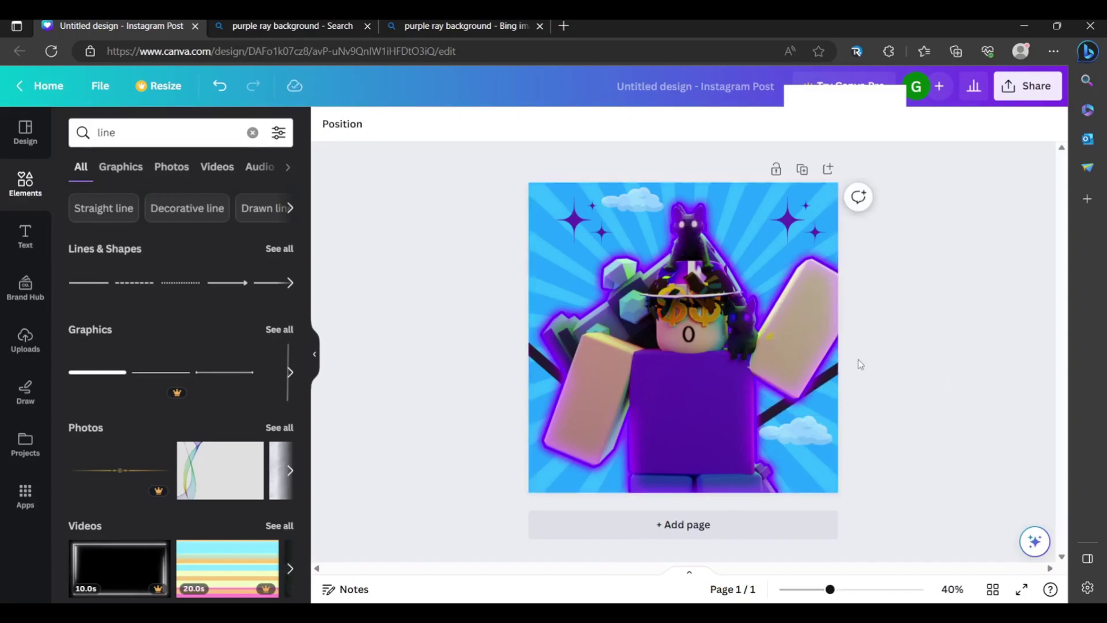
left_click(845, 374)
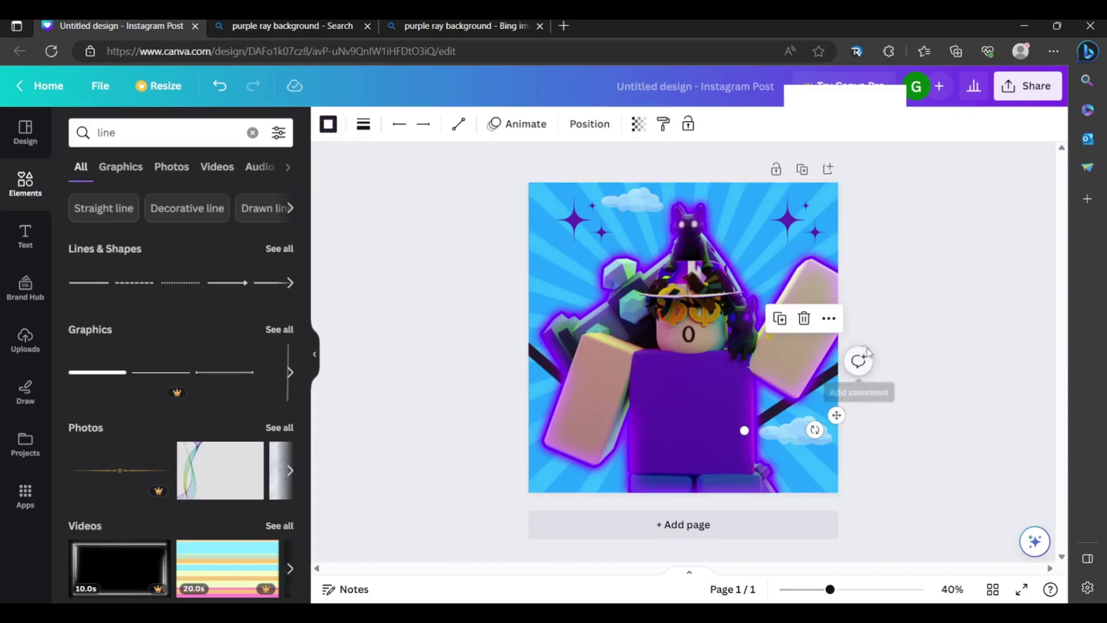
left_click_drag(864, 345, 826, 383)
left_click_drag(840, 382, 839, 376)
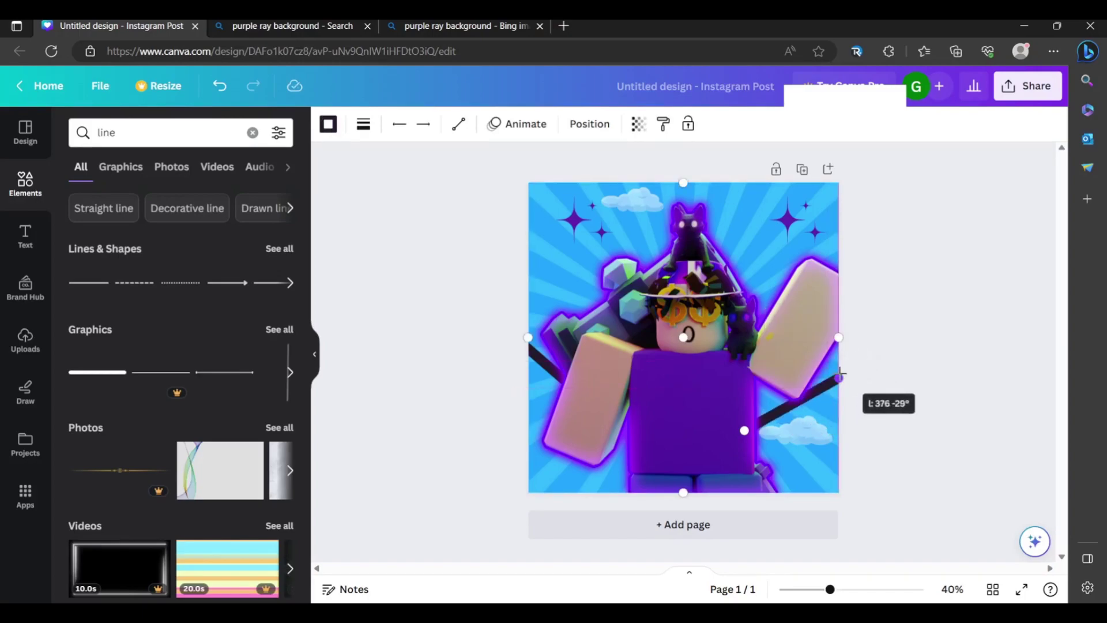
left_click(972, 383)
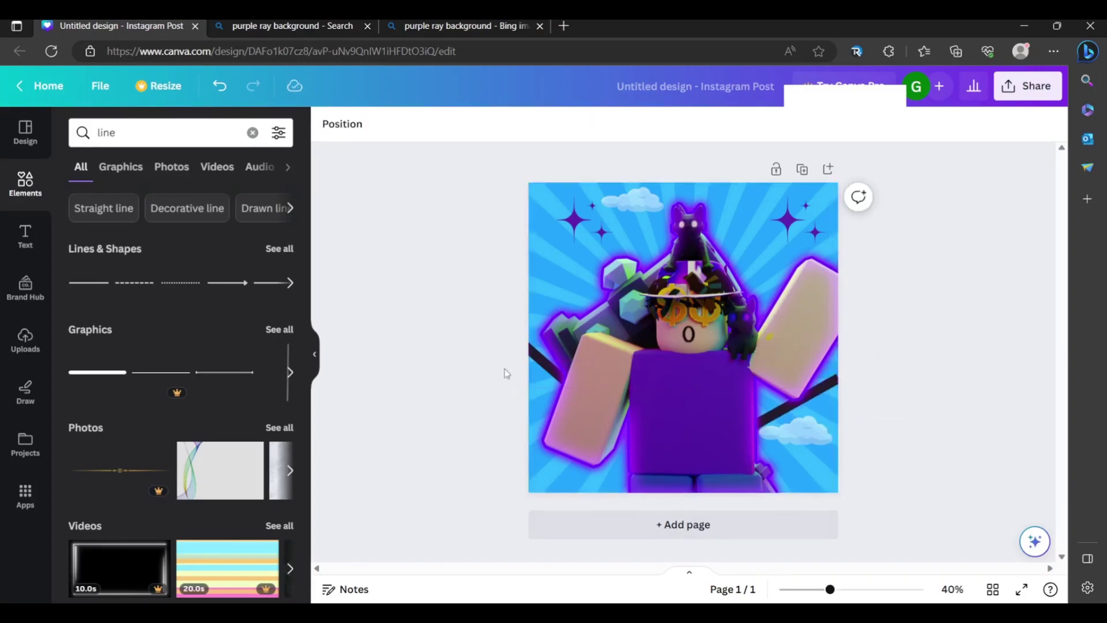
- Delete both dark lines behind the avatar, on its left and right sides
left_click(547, 367)
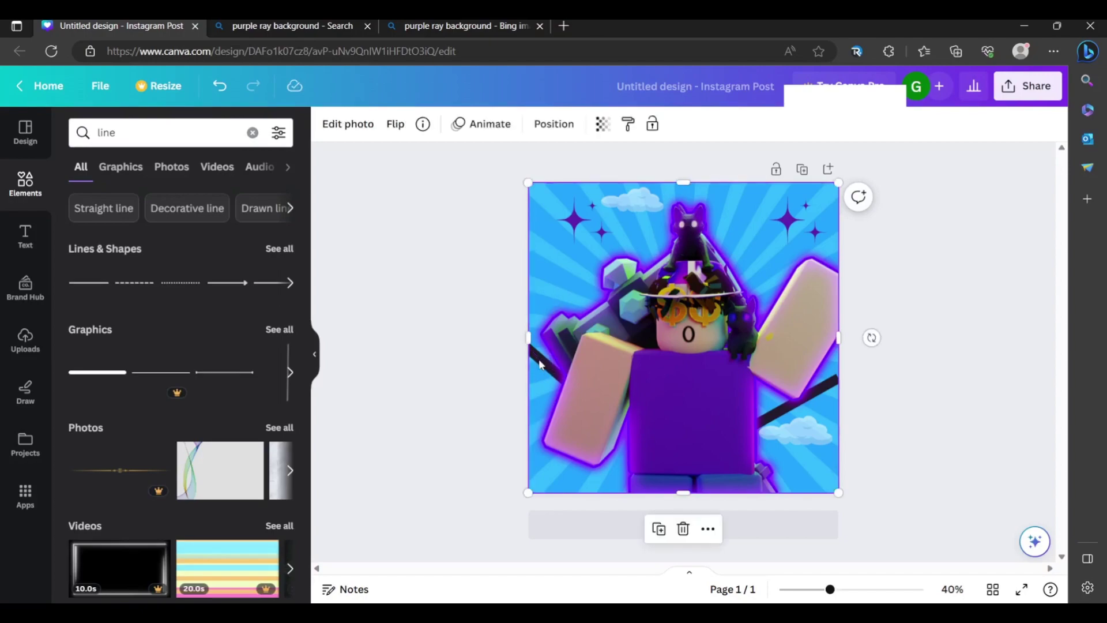
left_click(909, 408)
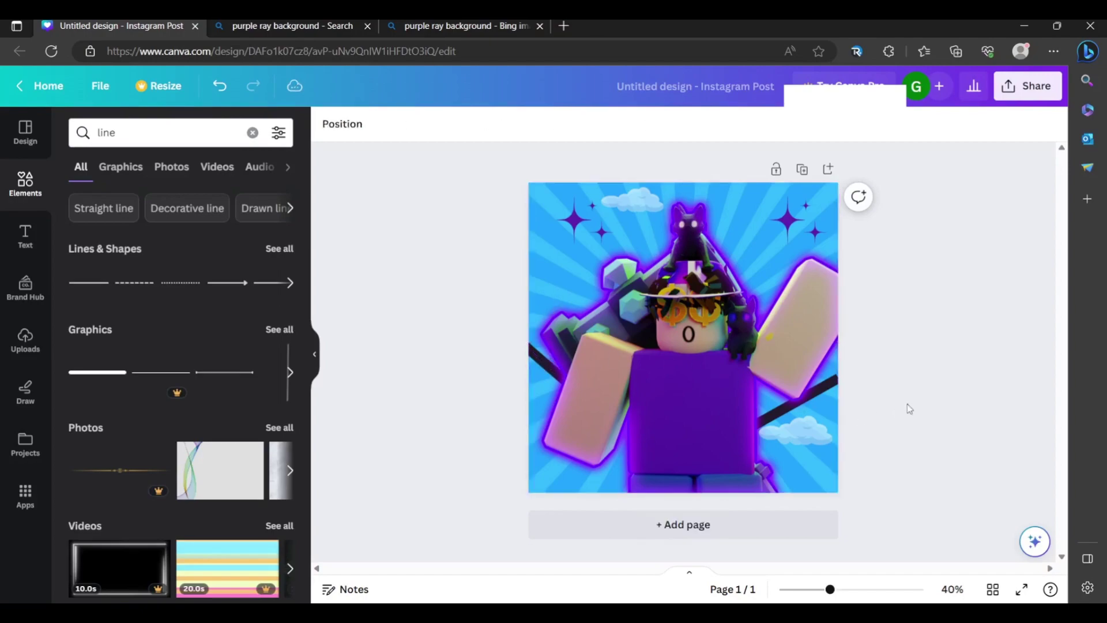
left_click_drag(859, 388, 823, 390)
left_click(824, 390)
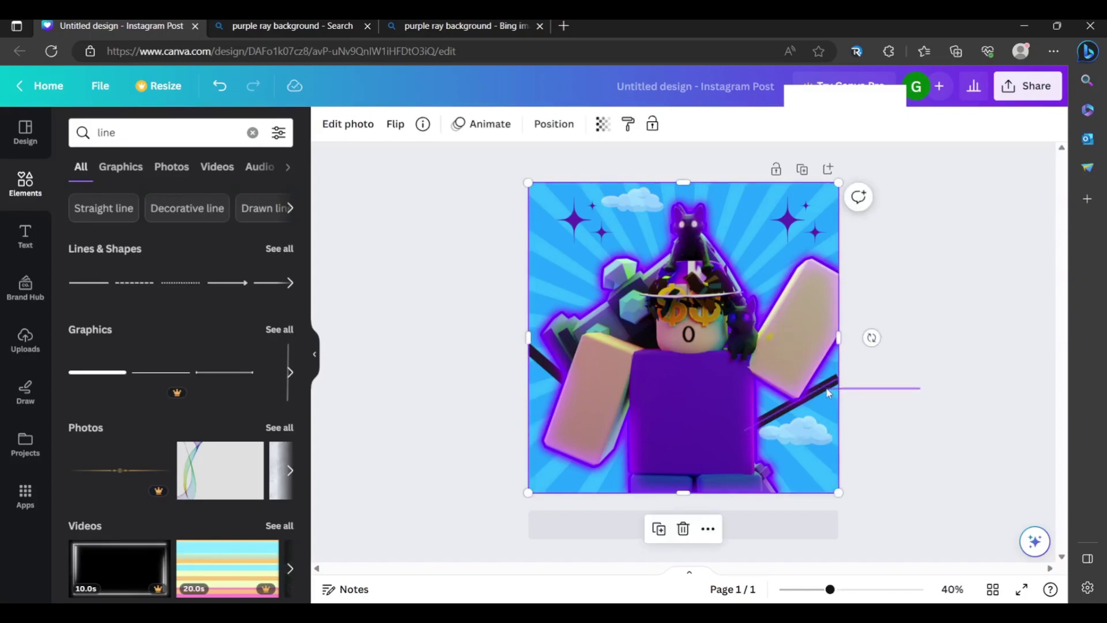
left_click(891, 389)
left_click_drag(815, 403, 536, 355)
key("ctrl+z")
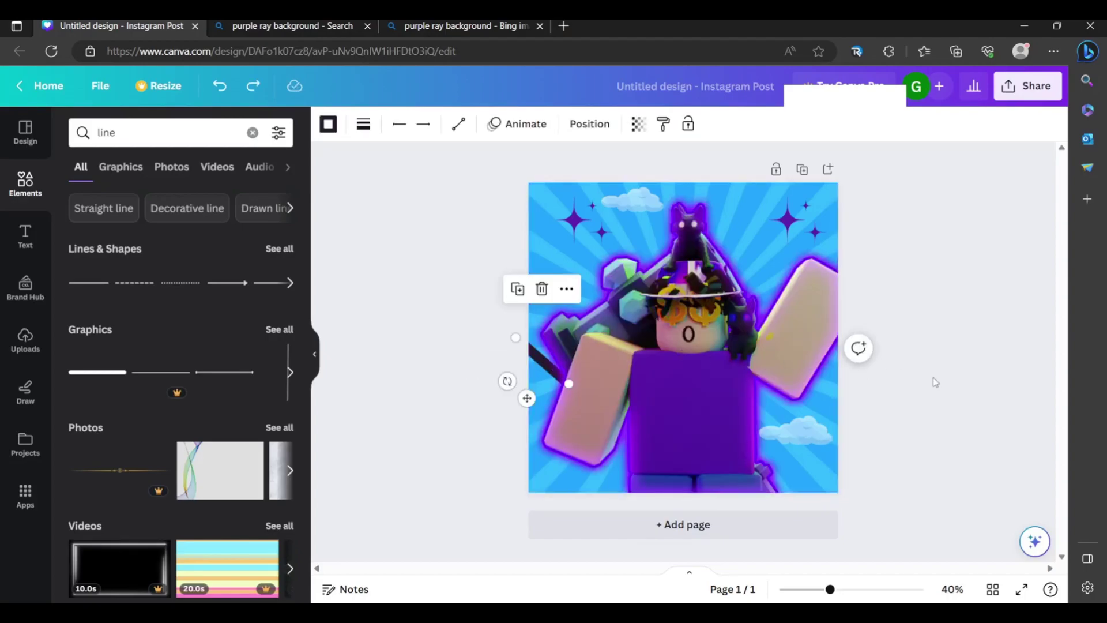
key("Delete")
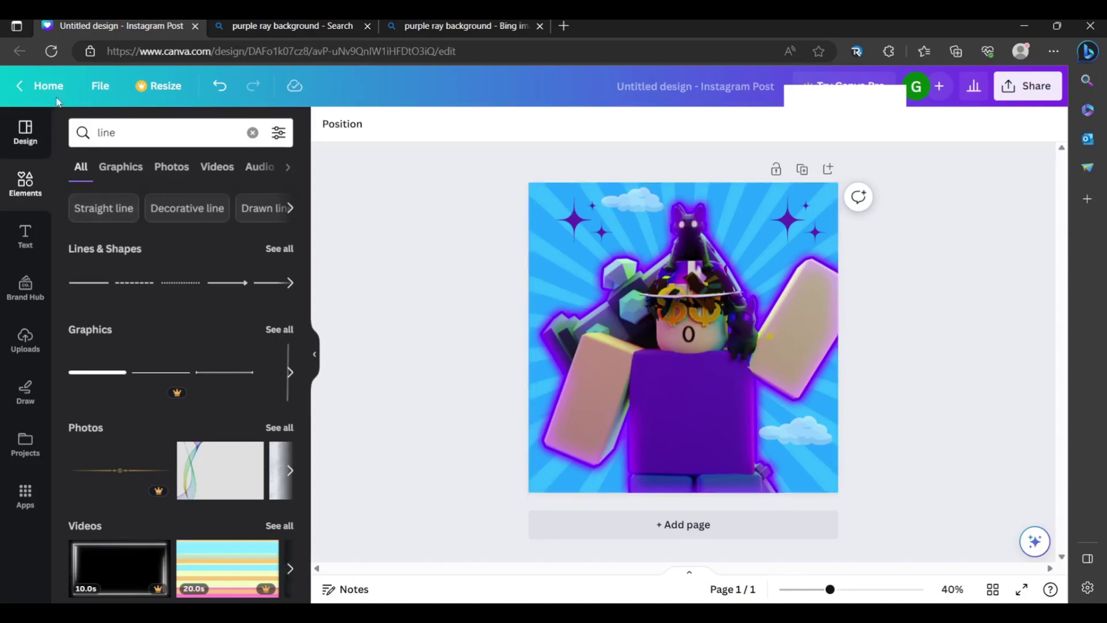
- Download the finished design as a PNG at 1,080 × 1,080 px and dismiss the download notice
left_click(114, 94)
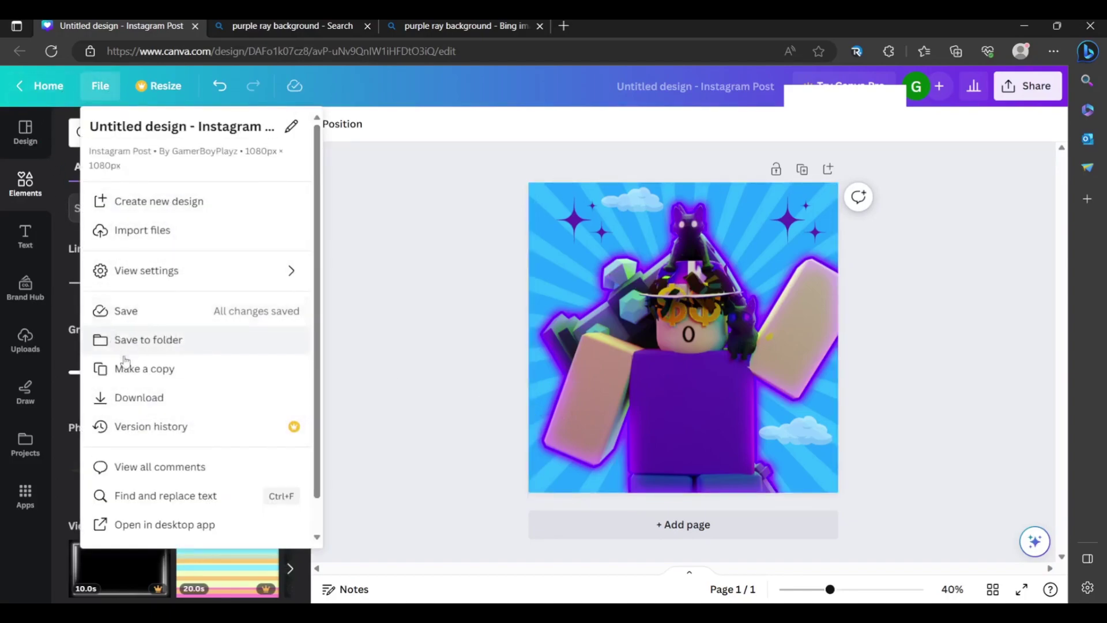
left_click(152, 400)
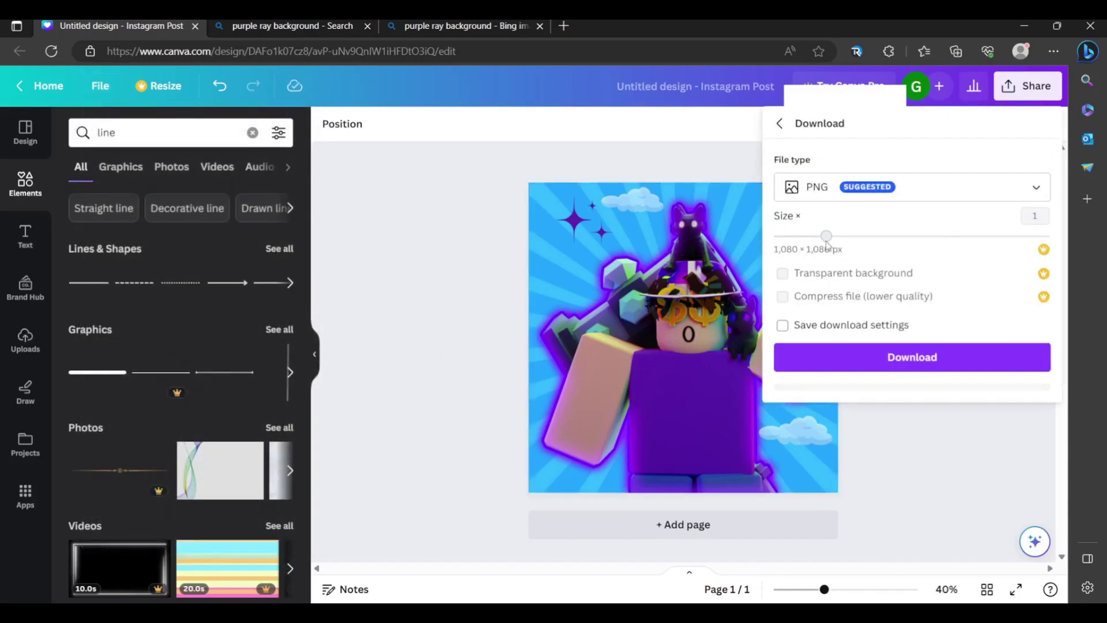
left_click(848, 362)
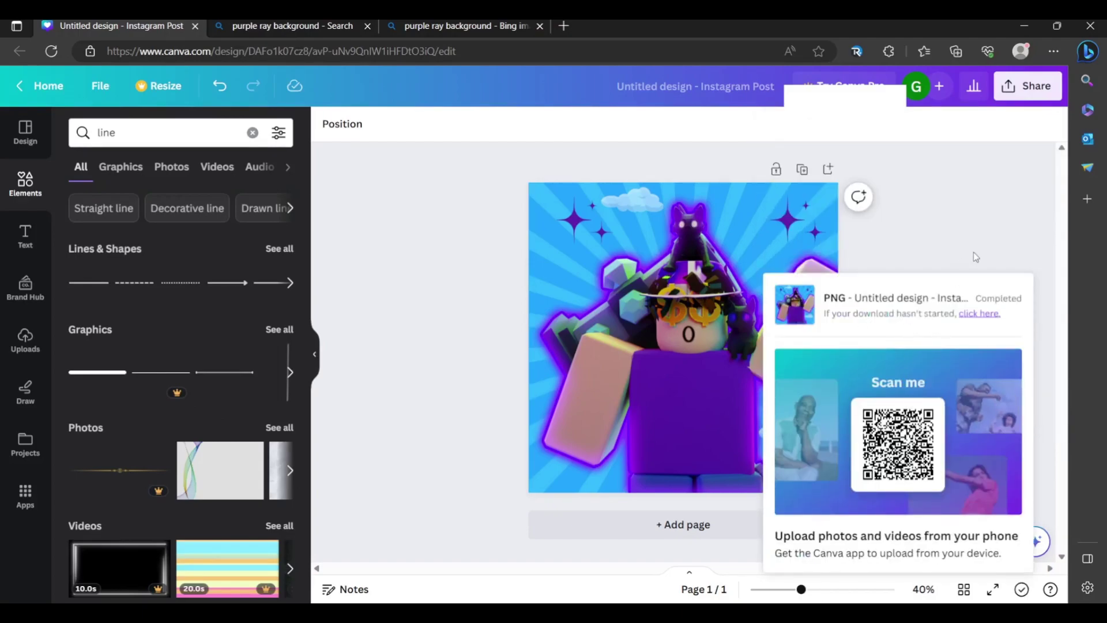
left_click(959, 206)
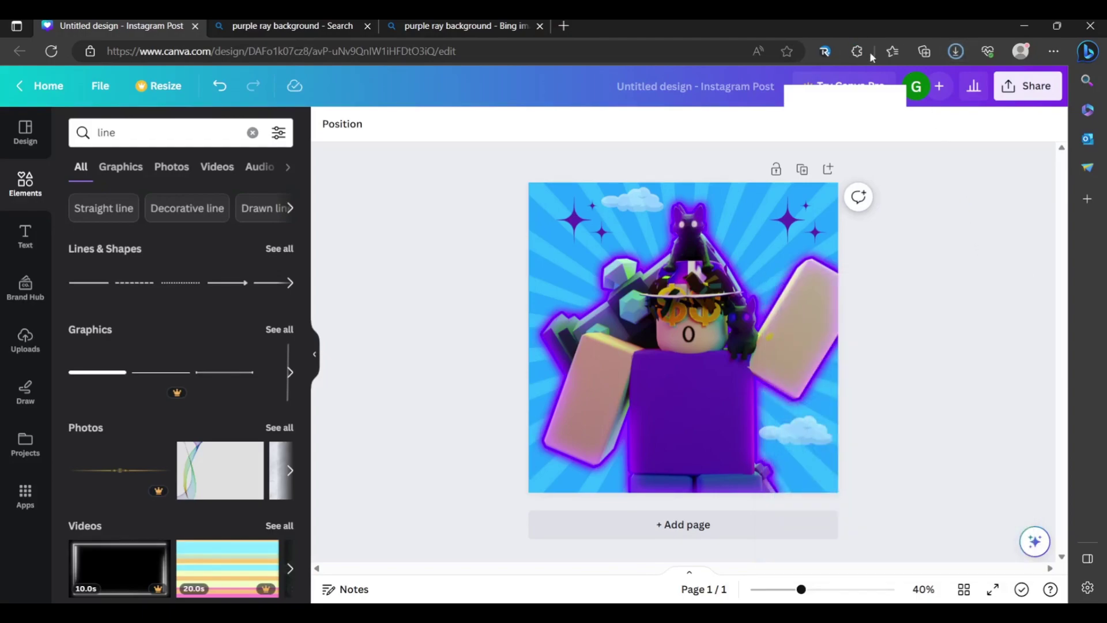